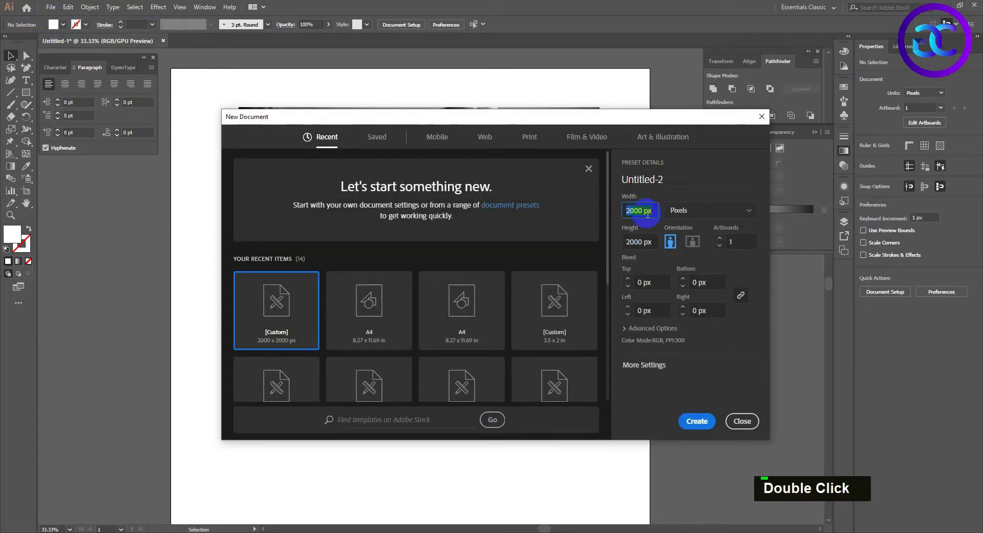
- Create a new document 820 px wide and 312 px high
text(82)
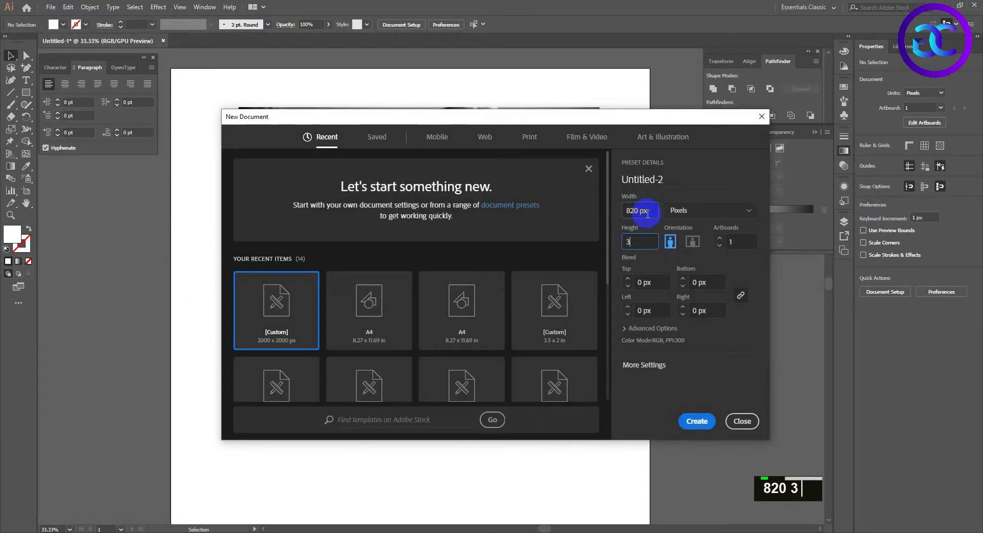
click(697, 421)
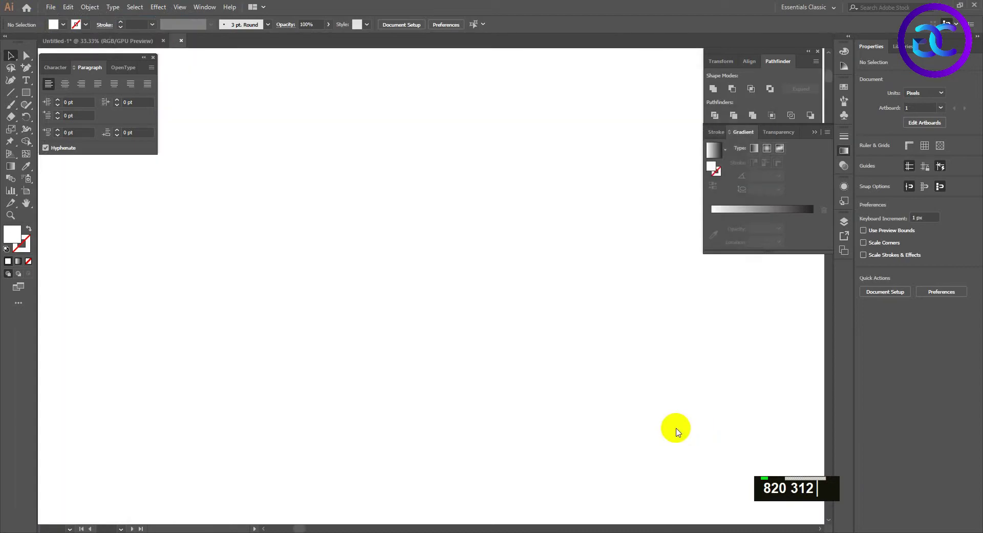
scroll(542, 373, down, 2)
key(space)
drag(542, 374, 515, 300)
scroll(515, 302, up, 1)
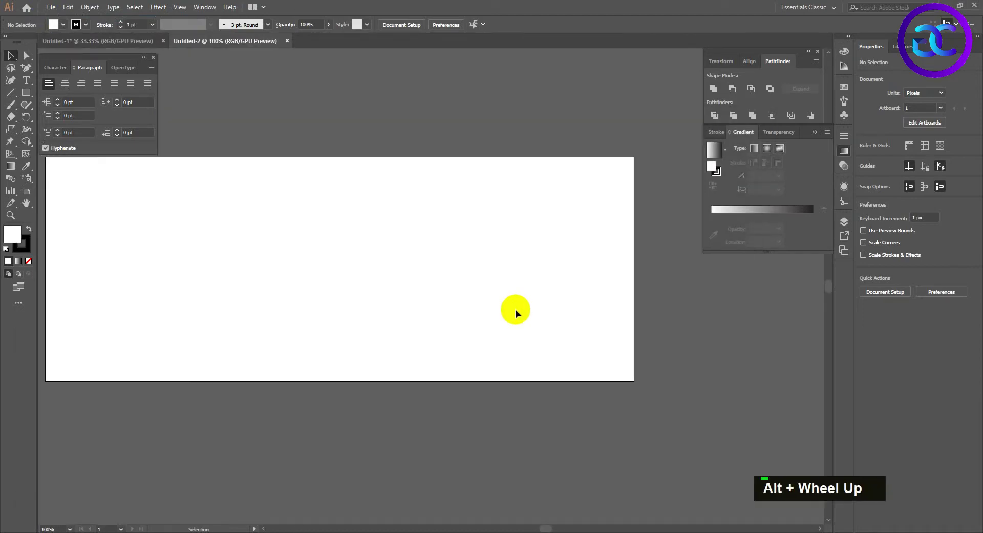
key(space)
drag(334, 221, 371, 234)
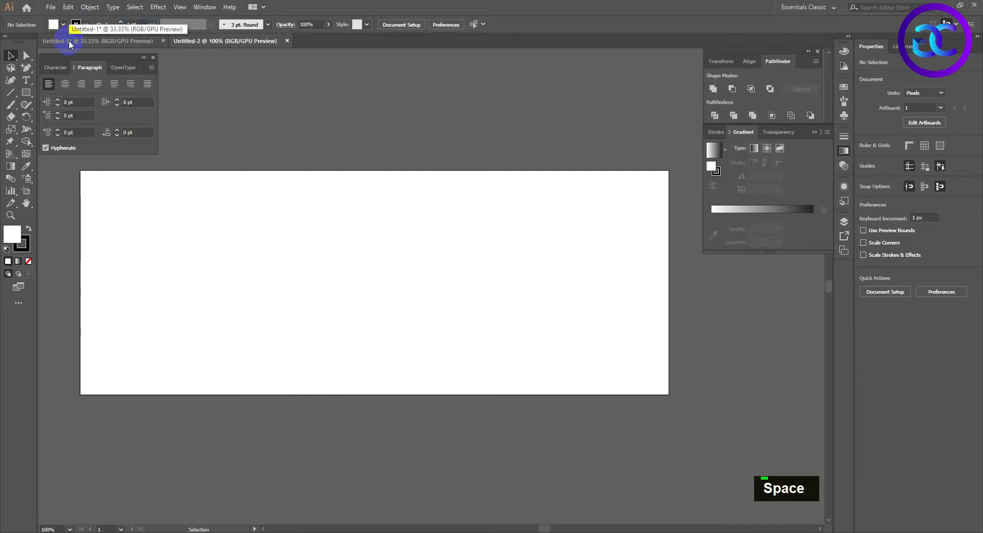
- Draw a closed shape with the Curvature tool, with a wavy left edge crossing the artboard and the rest extending past its right side
click(15, 80)
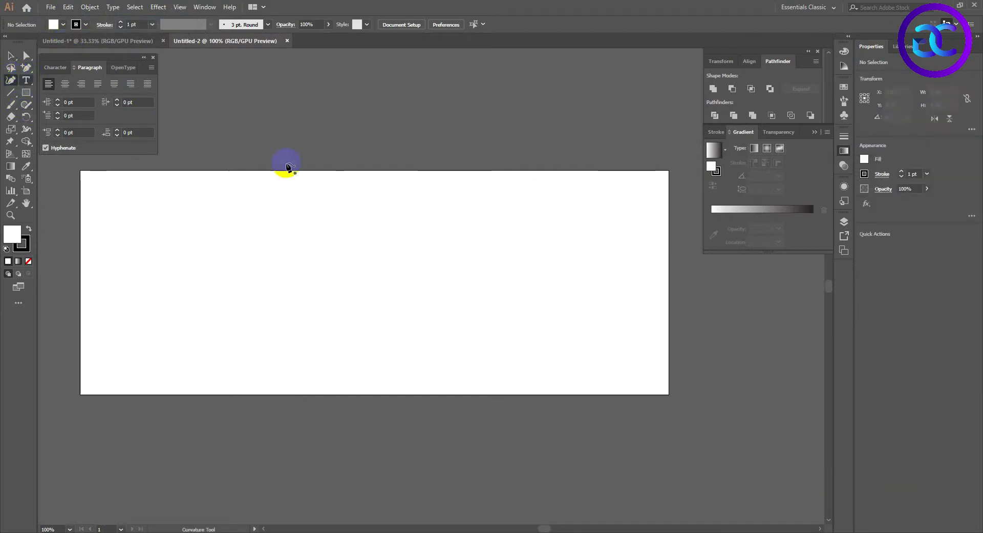
click(489, 168)
click(436, 242)
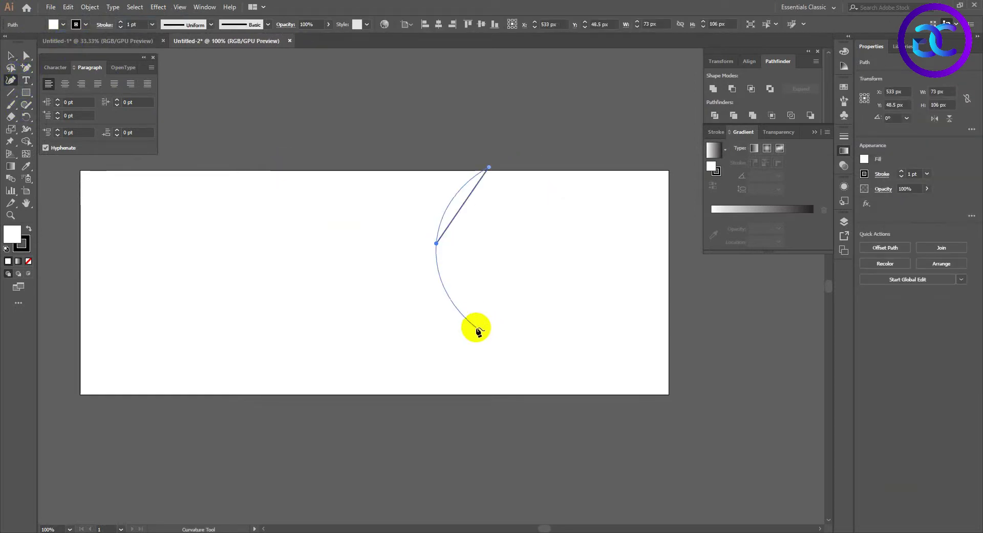
click(469, 300)
click(409, 399)
click(708, 409)
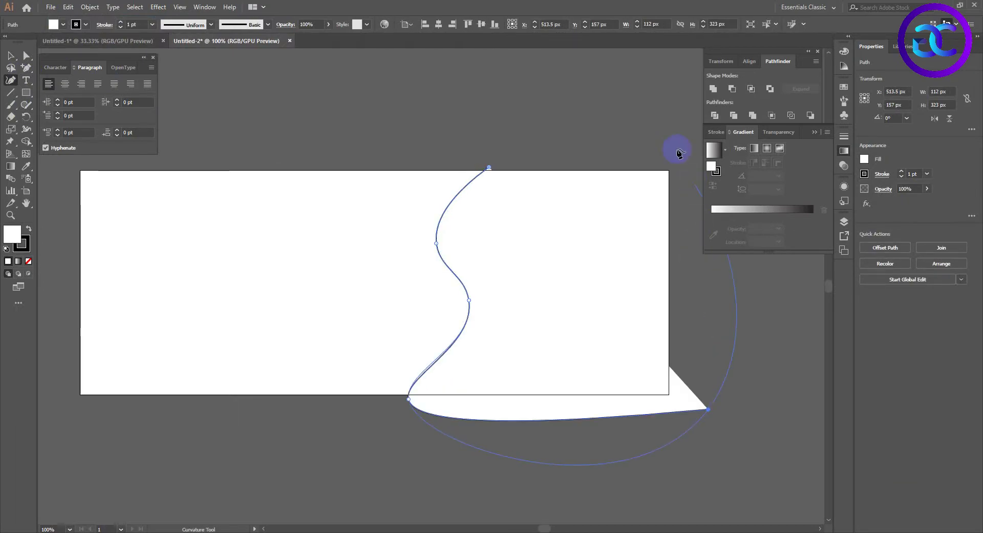
click(676, 146)
click(489, 168)
key(c)
click(281, 173)
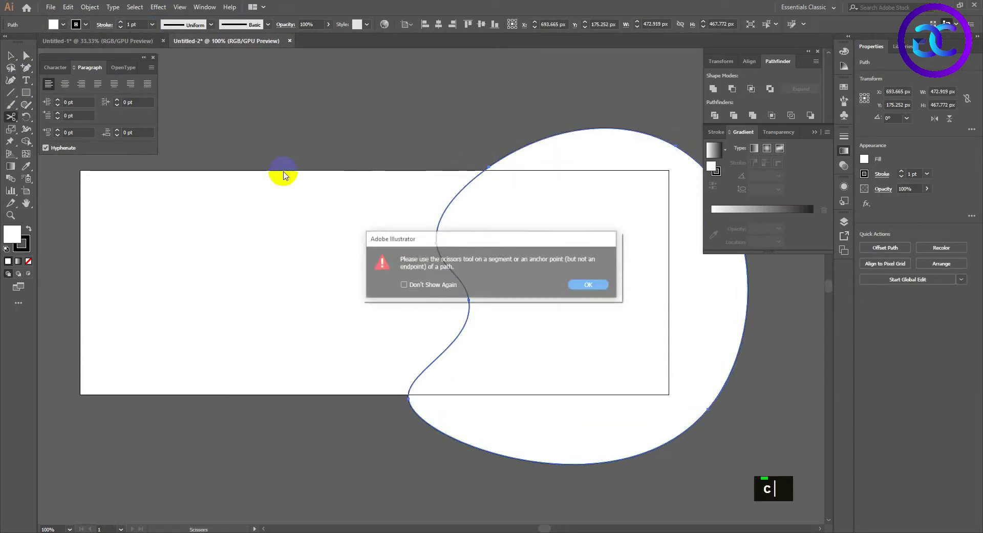
click(590, 285)
key(v)
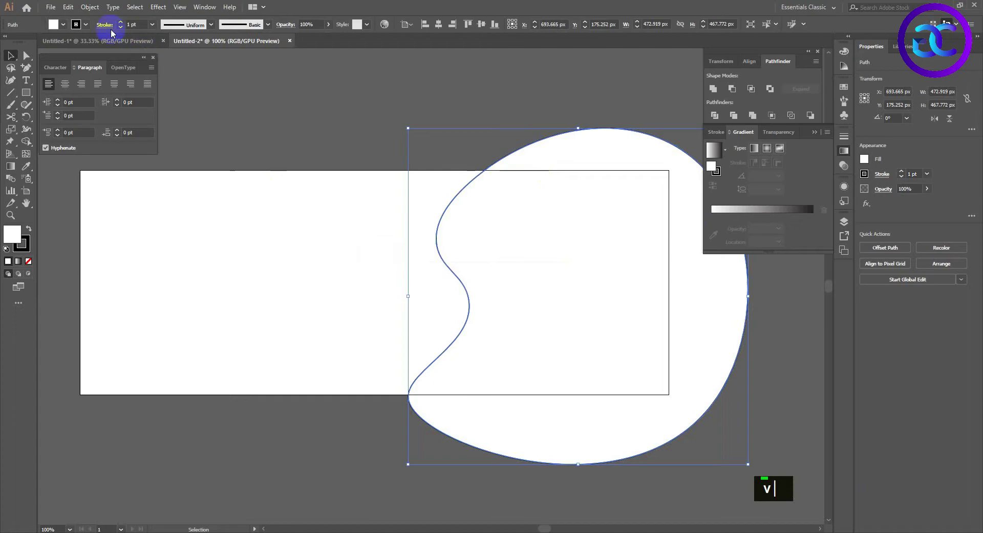
- Remove the stroke from the curved shape
click(77, 27)
click(5, 39)
click(129, 271)
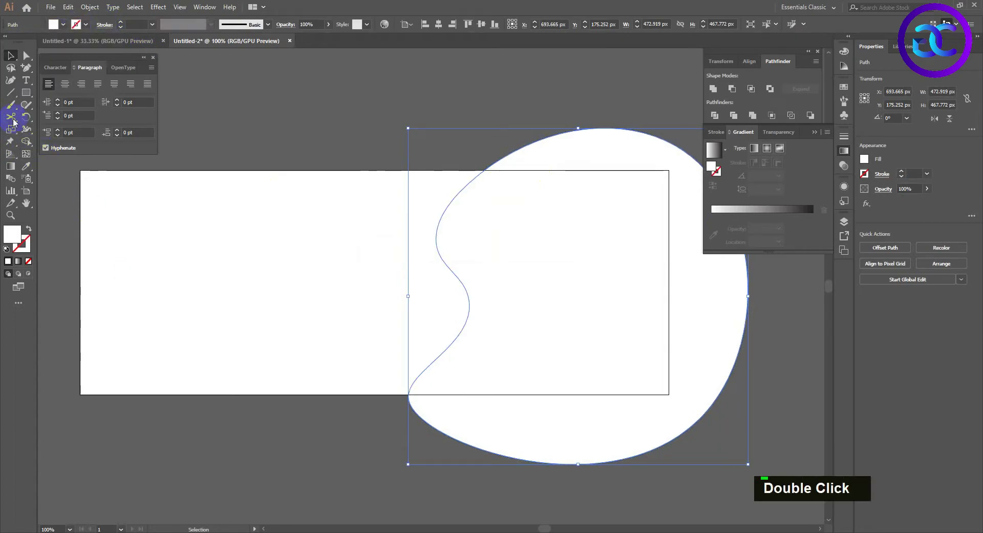
- Cover the artboard with an 820 × 312 px rectangle and trim away the curved shape's area outside it with Shape Builder
click(27, 93)
drag(82, 171, 667, 395)
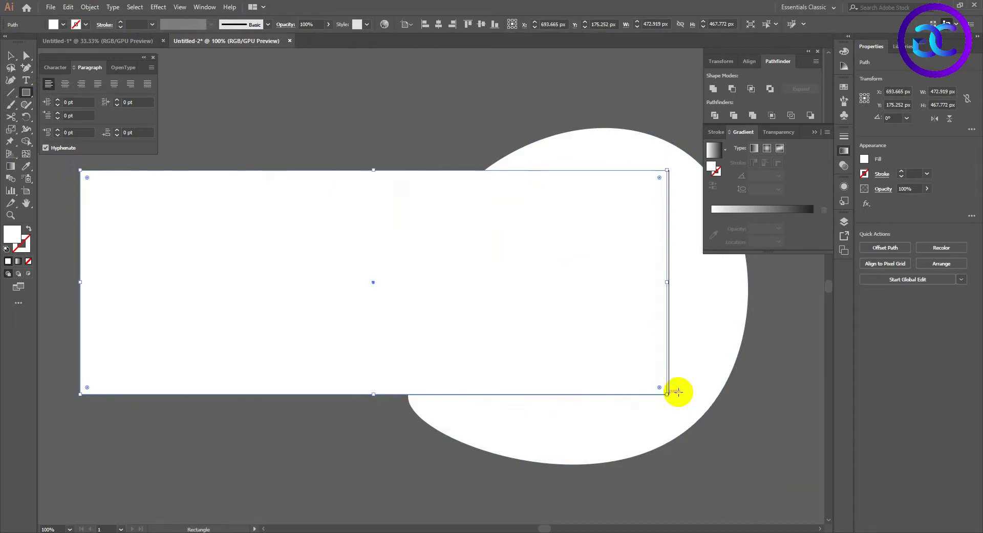
key(v)
shift+click(698, 293)
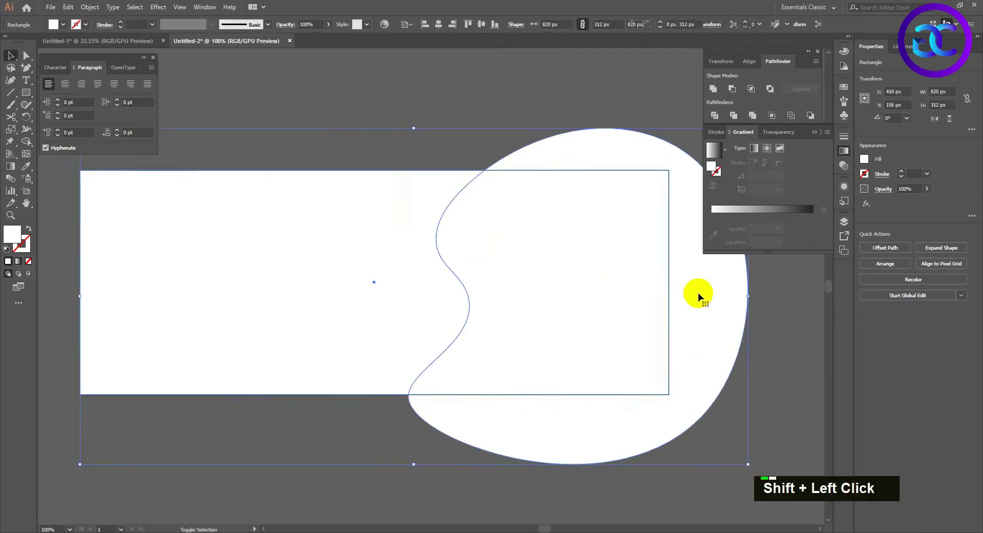
alt+click(691, 333)
key(v)
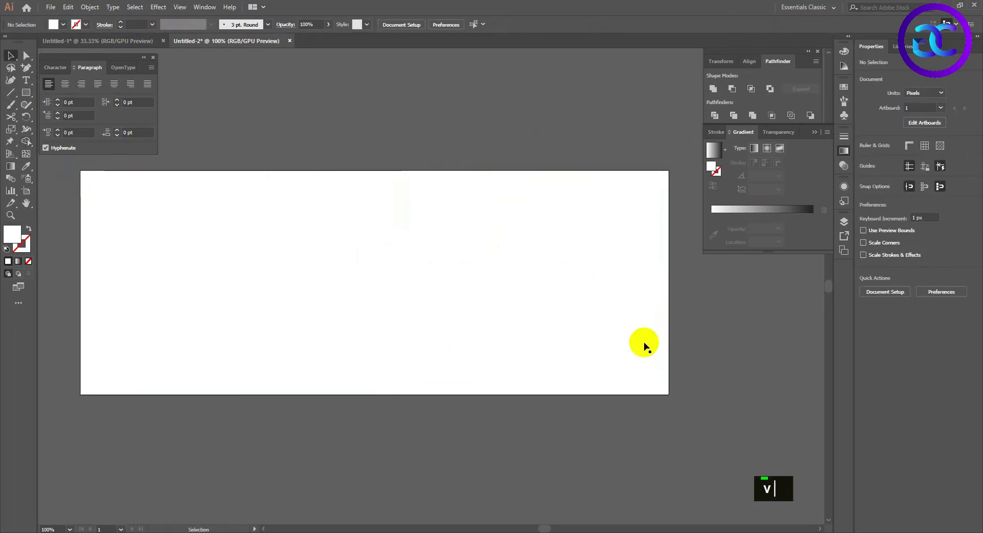
click(297, 249)
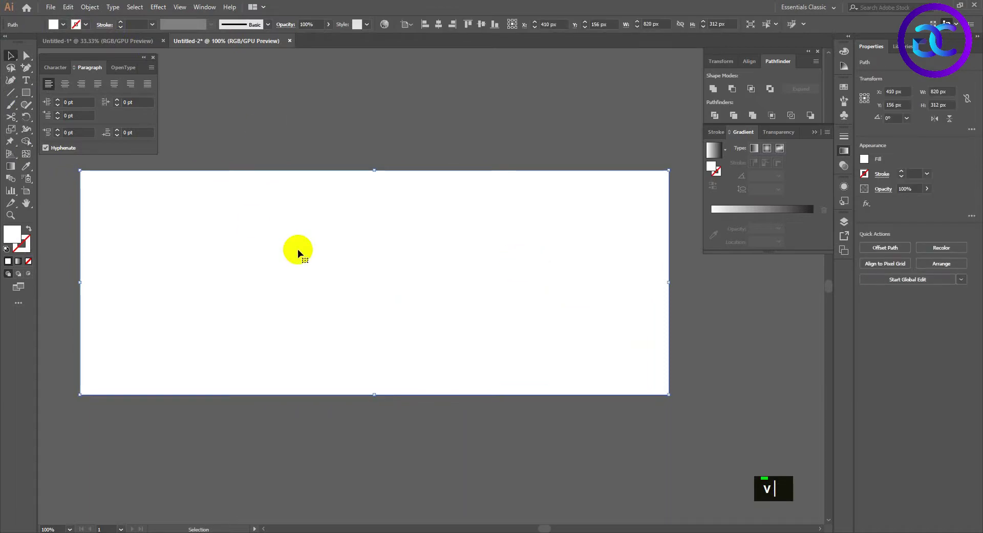
- Copy the black-and-white meeting photo from the Untitled-1 document and paste it into Untitled-2
click(149, 41)
click(419, 304)
key(ctrl+c)
click(227, 41)
key(ctrl+v)
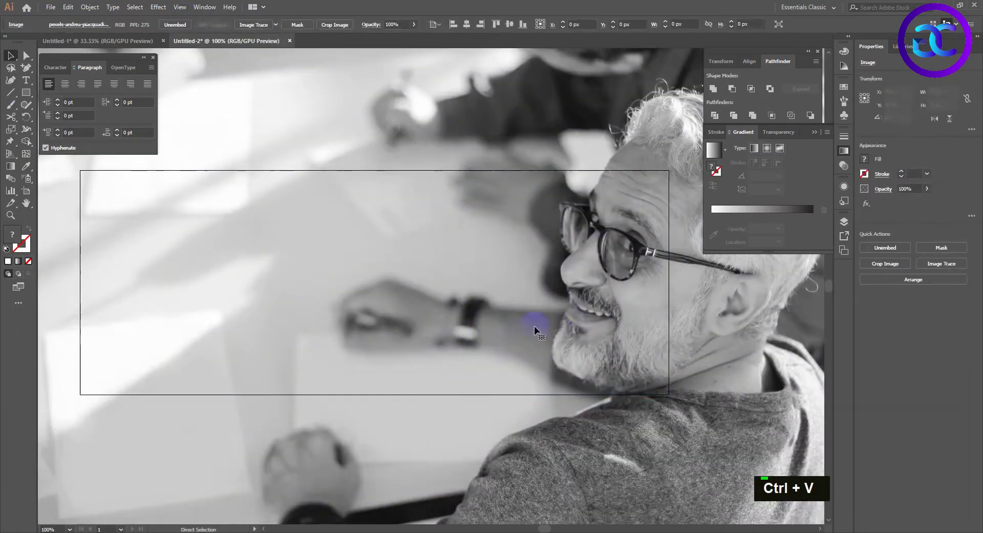
- Scale the photo down proportionally to about 473 × 315 px and place it over the right part of the artboard
alt+scroll(558, 303, down, 3)
drag(333, 178, 404, 262)
drag(516, 293, 543, 293)
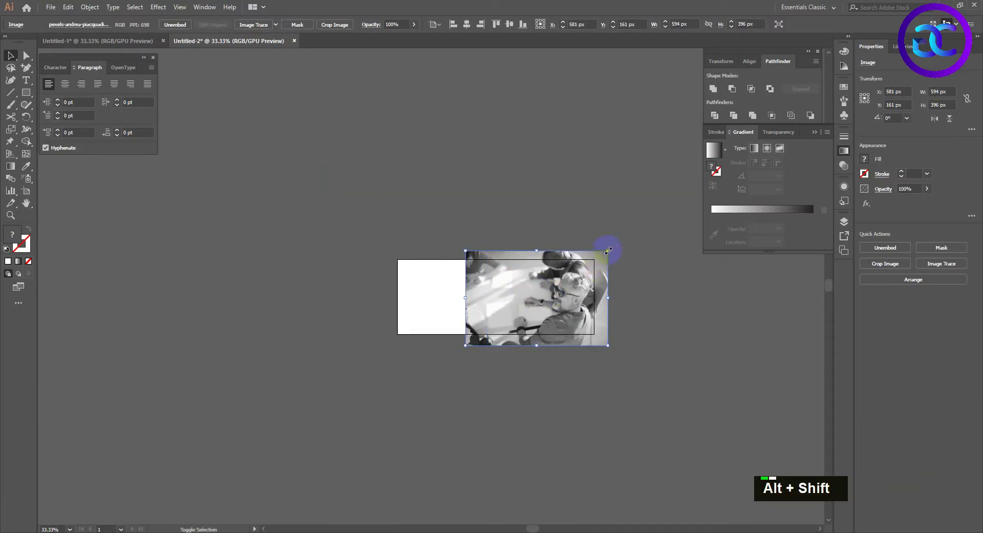
drag(608, 250, 595, 259)
alt+scroll(583, 333, up, 3)
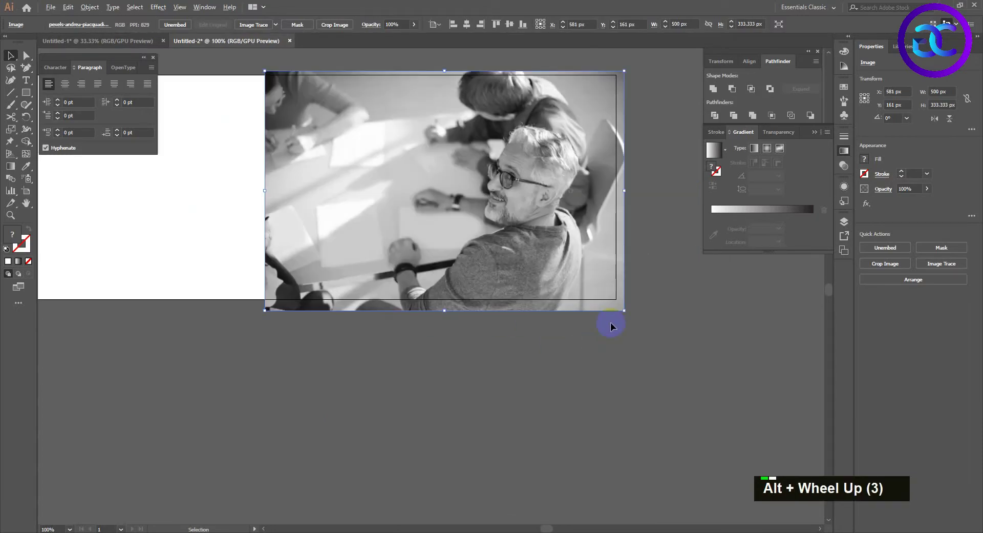
drag(624, 310, 610, 301)
drag(611, 70, 605, 75)
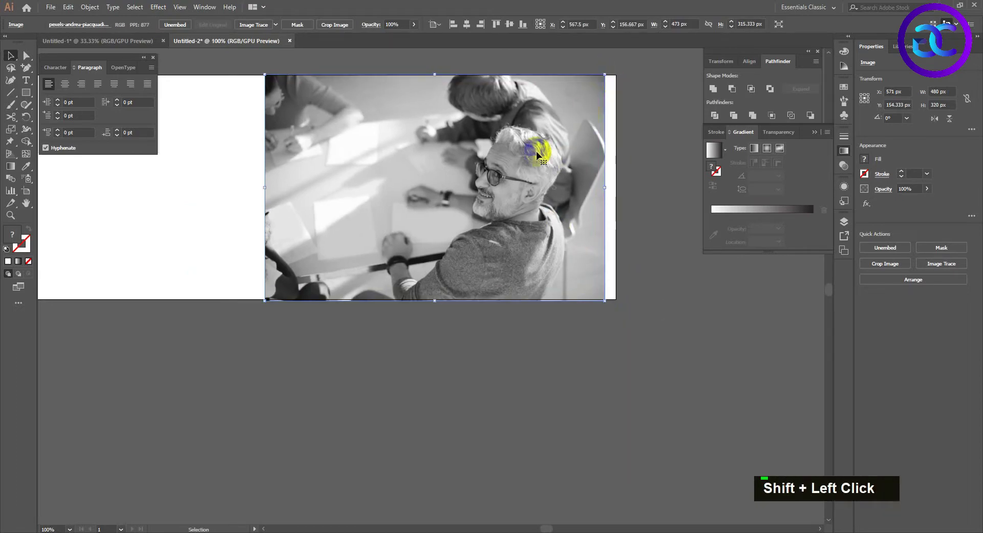
drag(542, 149, 535, 165)
- Send the photo to the back and clip it inside the curved shape with a clipping mask
key(ctrl+shift+bracketleft)
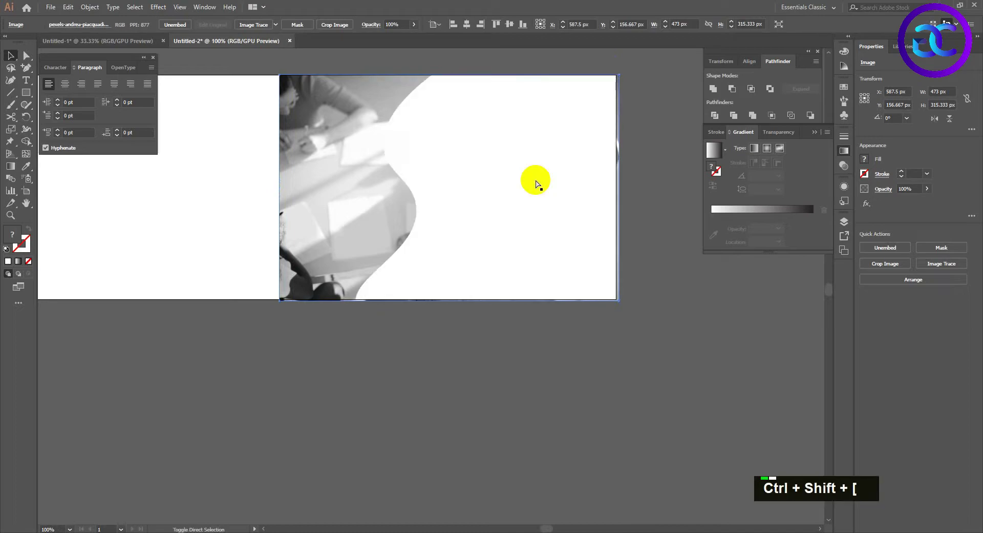
double_click(374, 367)
right_click(407, 235)
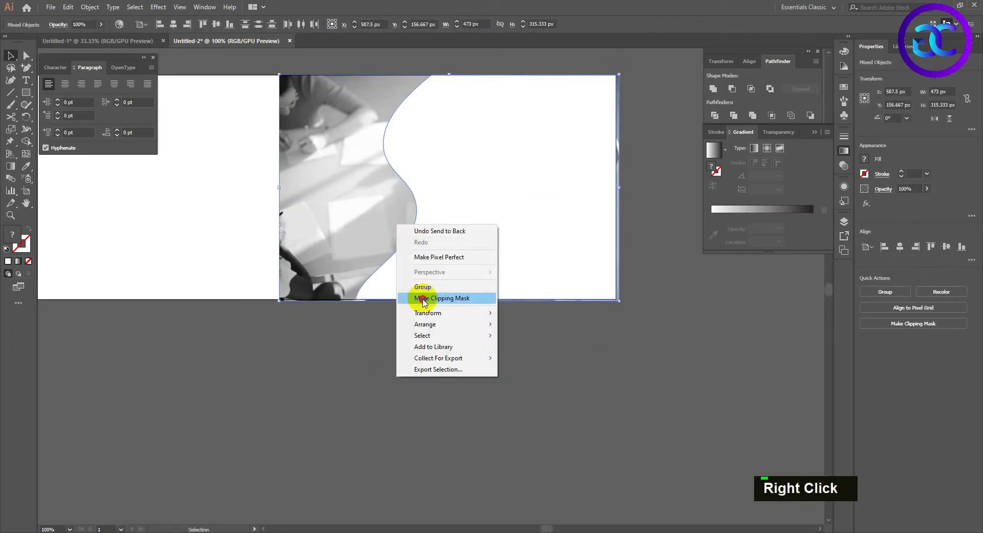
click(450, 300)
key(space)
drag(431, 341, 449, 362)
click(481, 250)
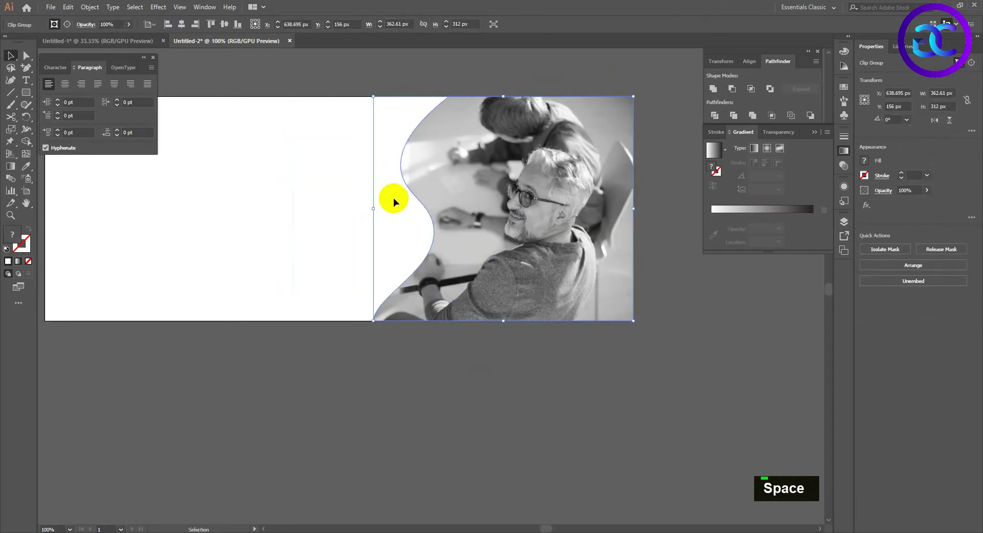
- Copy the hex fill code ED1E34 from the small red icon in Untitled-1 and return to Untitled-2
click(97, 41)
double_click(588, 251)
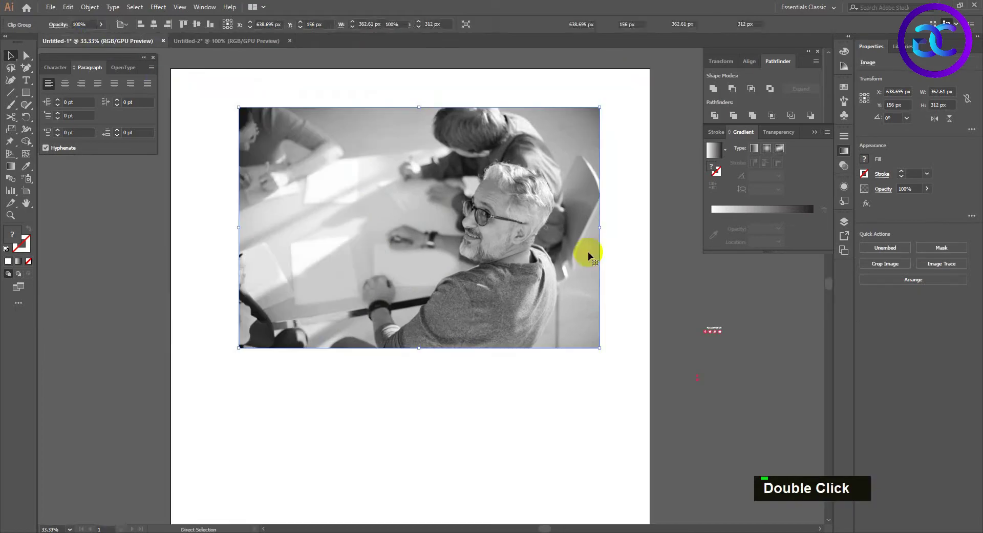
click(744, 390)
click(697, 379)
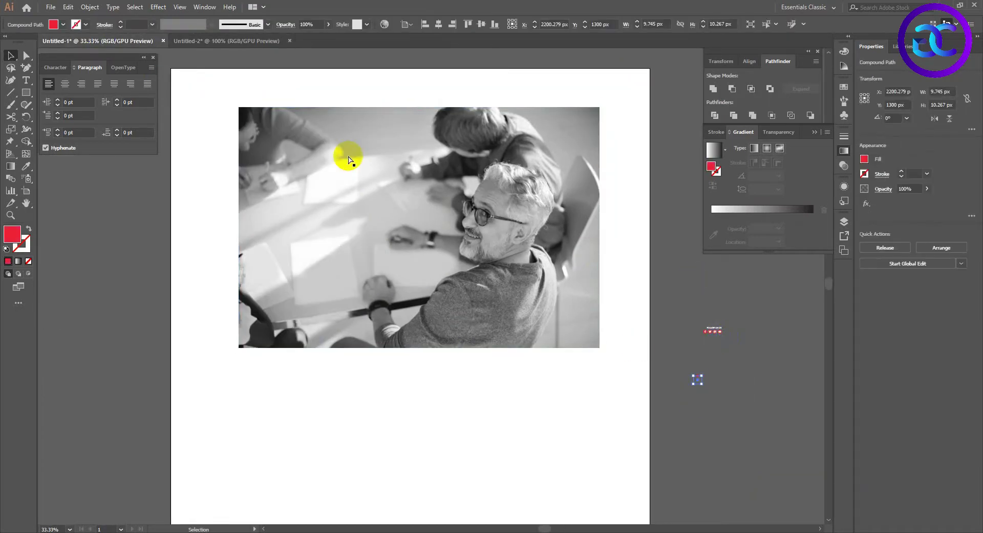
double_click(12, 234)
key(ctrl+c)
click(602, 206)
click(280, 39)
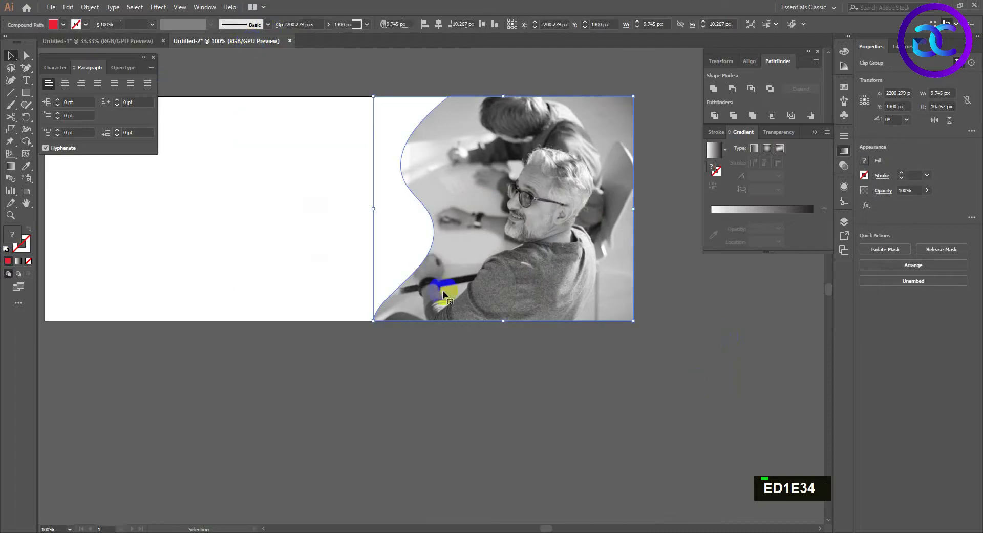
- Draw a rectangle about 25 × 29 px on the artboard's white area and fill it with ED1E34
click(27, 93)
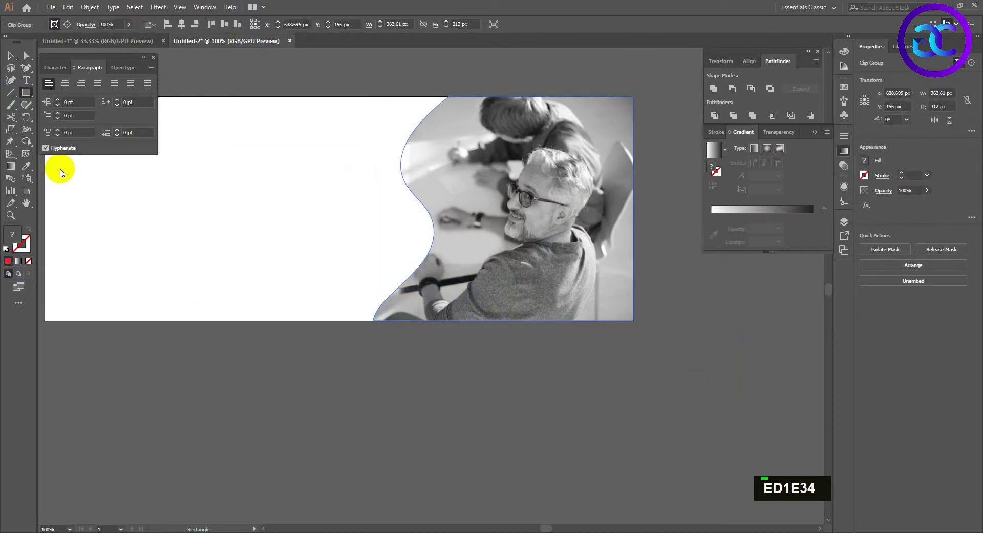
drag(67, 179, 85, 199)
double_click(21, 243)
key(ctrl+v)
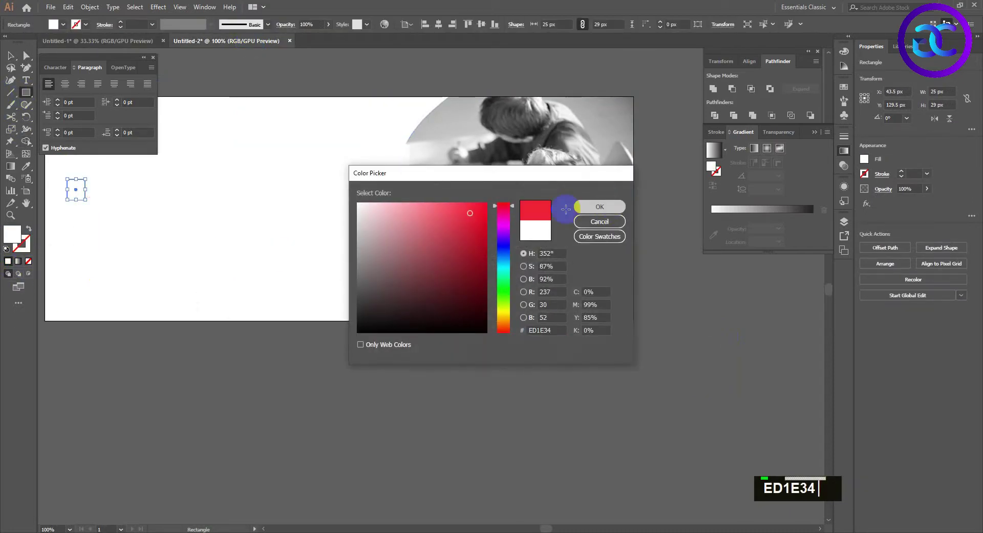
key(Return)
click(9, 56)
click(316, 326)
key(space)
drag(324, 291, 398, 312)
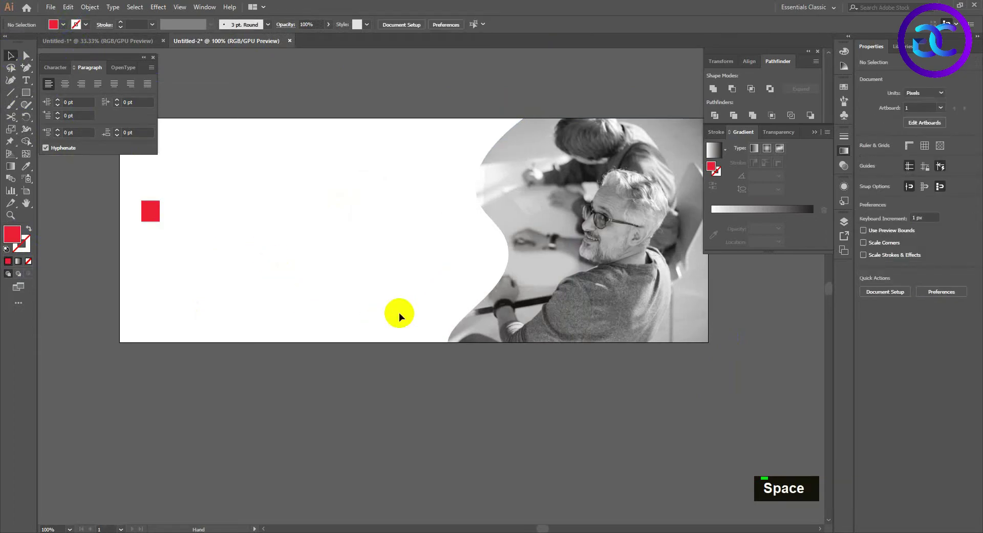
- Duplicate the clipped photo in place, release the copy's clipping mask and delete its image, keeping the curved path
click(552, 226)
key(ctrl+c)
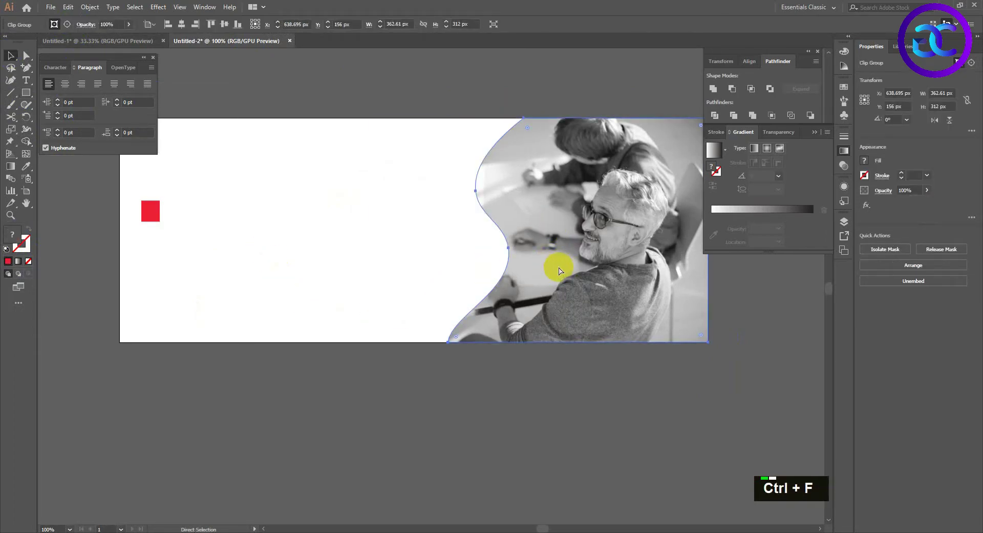
right_click(553, 241)
click(609, 322)
double_click(446, 261)
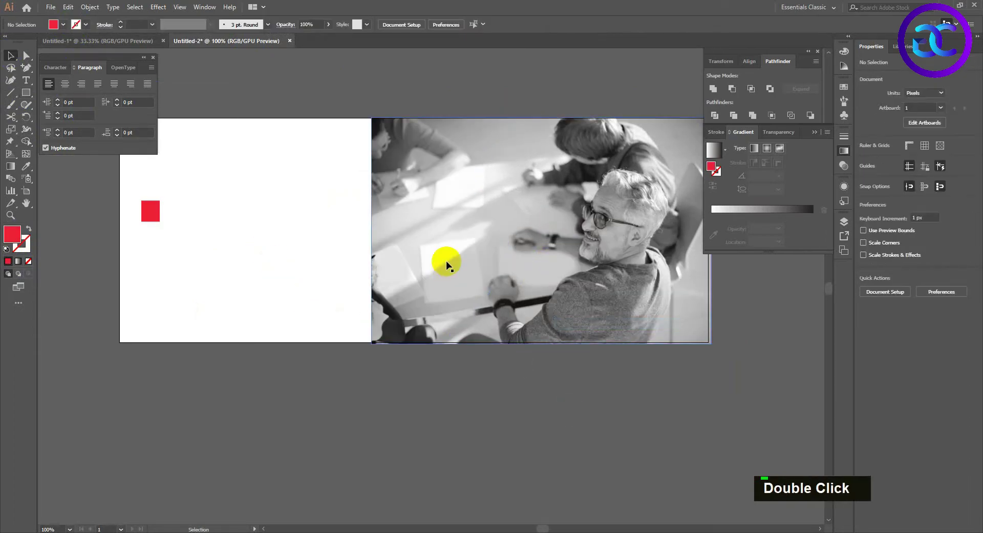
key(Delete)
- Move the copied curved path about 17 px to the left and fill it with the small rectangle's red using the Eyedropper
click(505, 266)
key(shift+Left)
key(shift+Left)
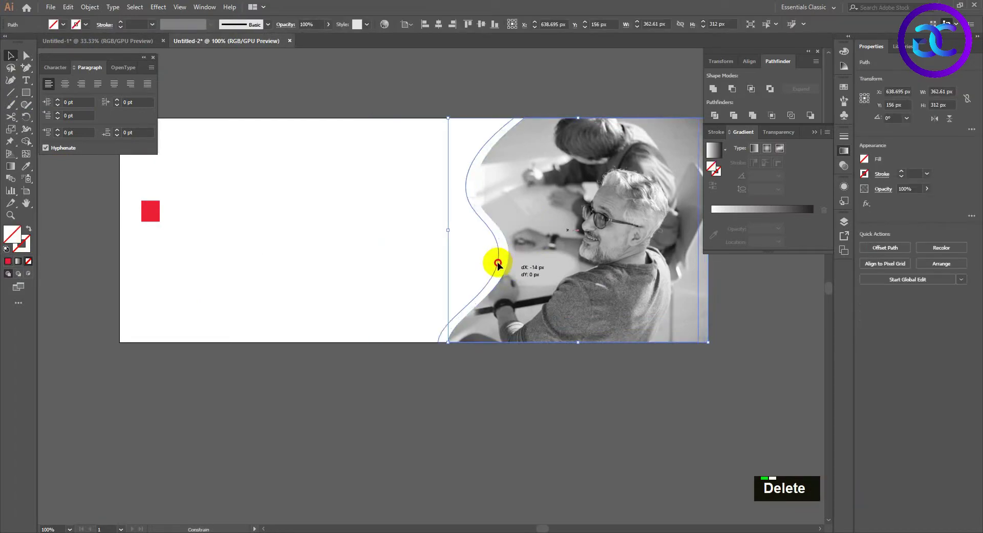
key(i)
click(150, 209)
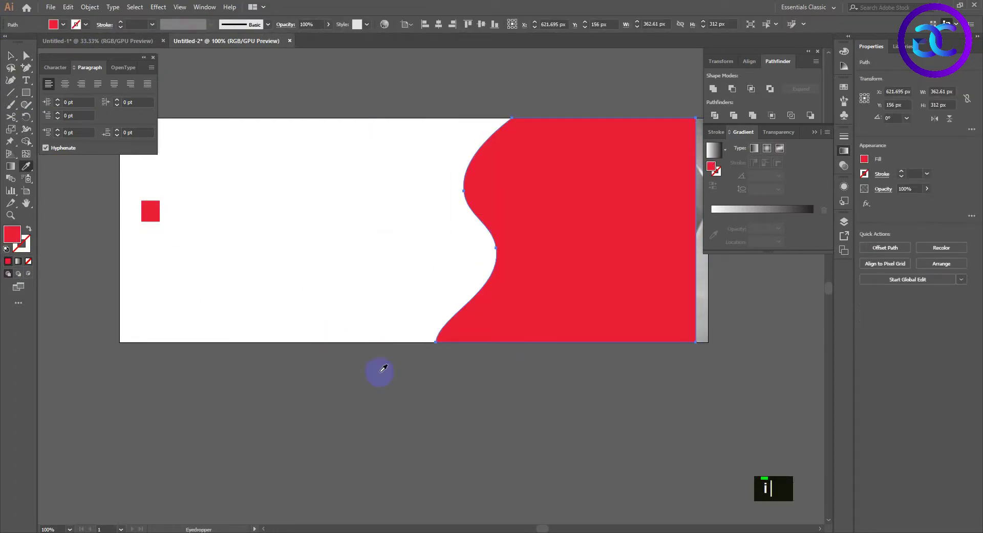
- Send the red curved shape behind the clipped photo
key(a)
double_click(549, 294)
key(ctrl+bracketleft)
key(v)
click(501, 451)
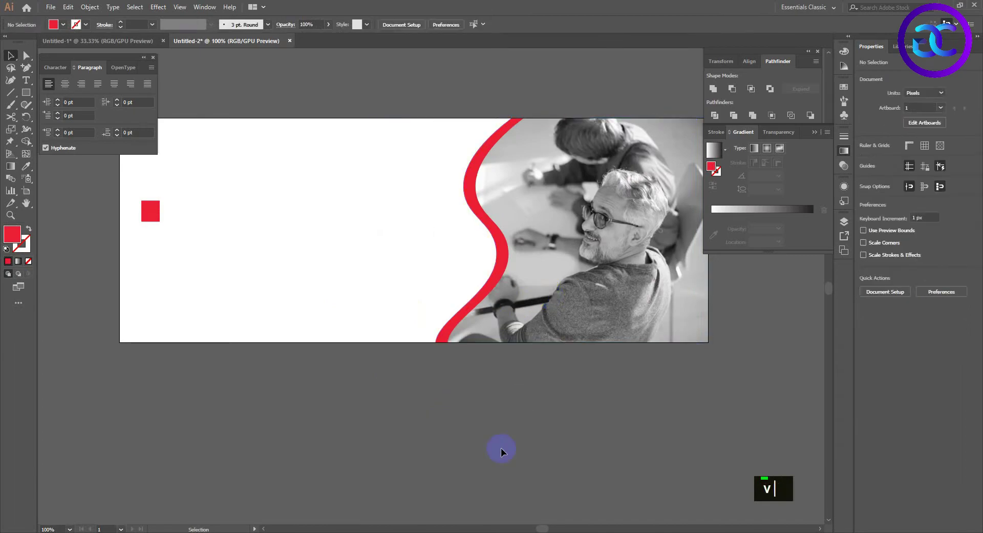
- Delete the small red sample rectangle
drag(419, 388, 435, 383)
drag(161, 281, 159, 281)
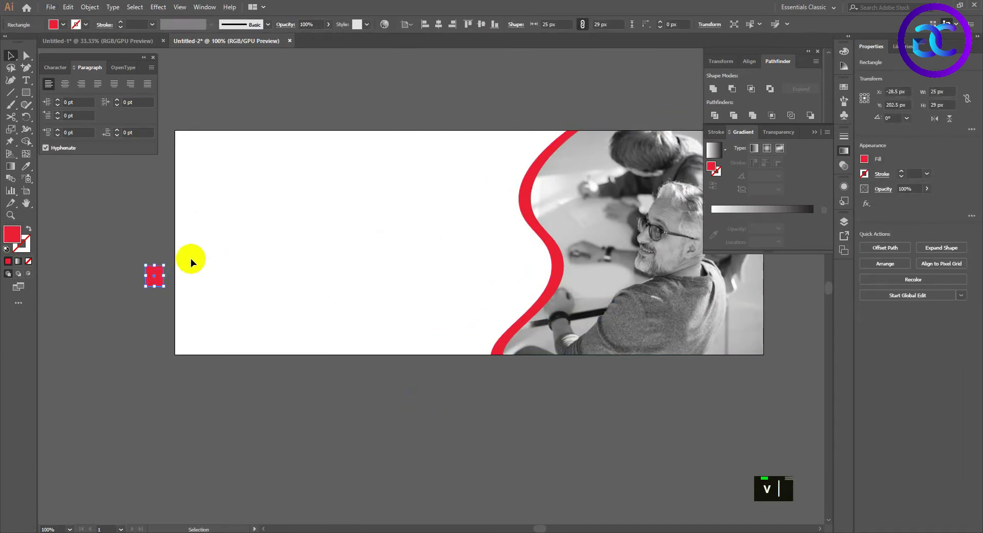
key(Delete)
- Add the text "LOGO TEXT" on the white left part of the artboard
key(t)
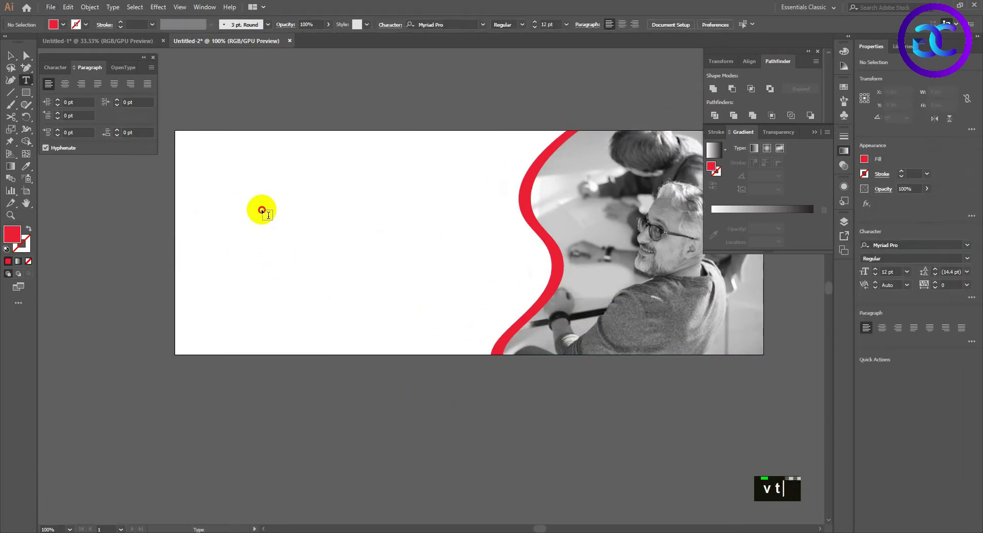
click(263, 207)
key(Caps_Lock)
text(LOGO TEXT)
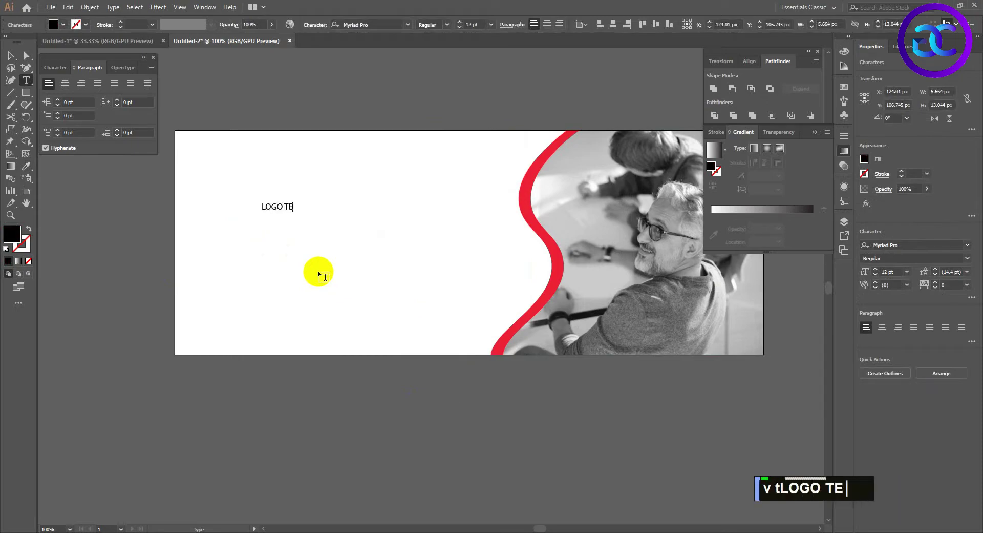
- Set the "LOGO TEXT" line to the Montserrat Bold font at 36 pt
click(9, 56)
click(365, 24)
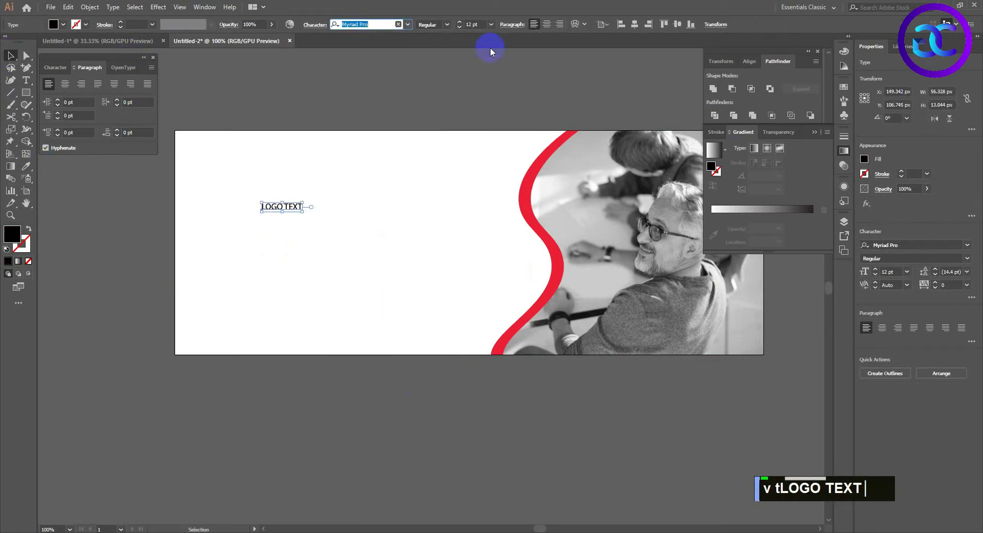
text(MONTSE)
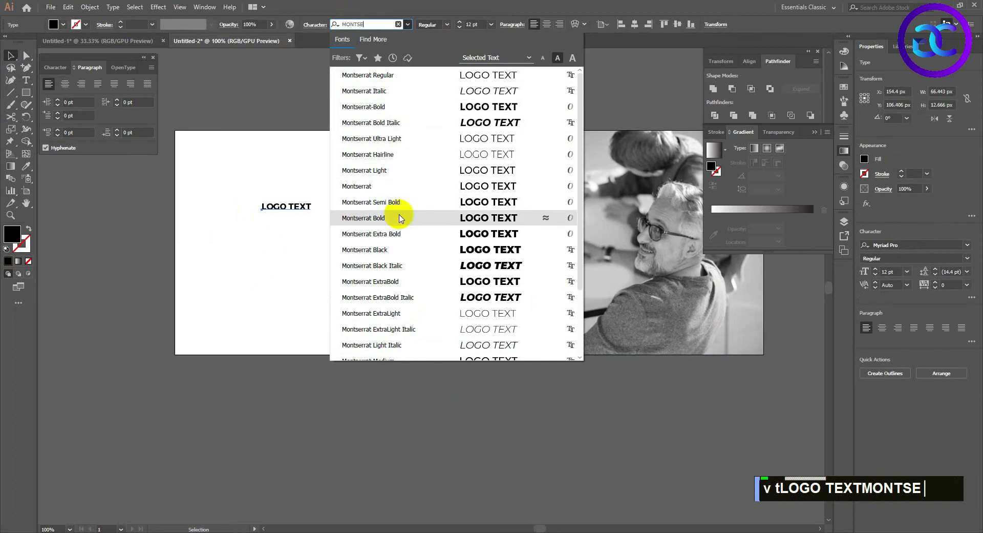
click(400, 218)
click(490, 28)
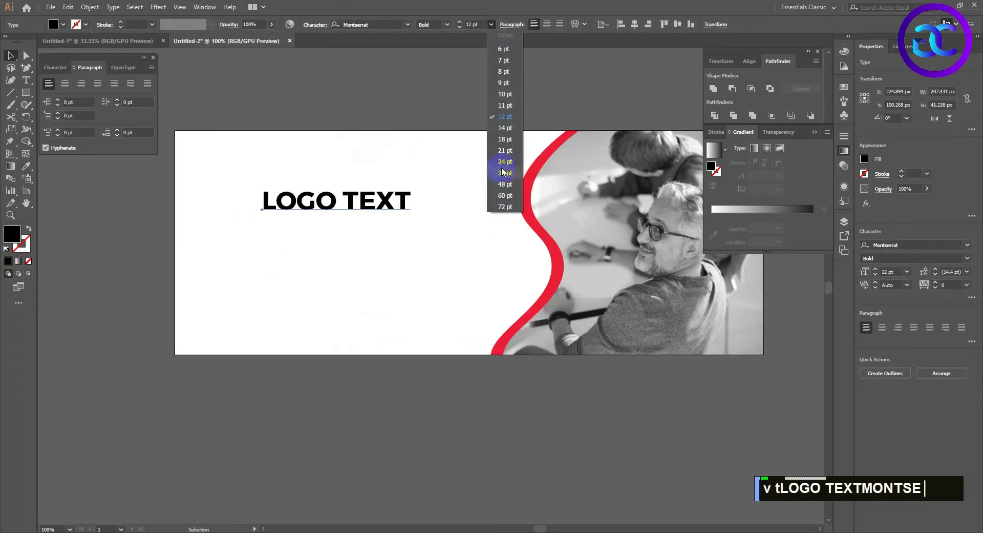
click(499, 173)
- Duplicate the logo text just below itself, change the copy to "YOUR TAGLINE HERE" and set it to the Regular weight
drag(378, 218, 378, 226)
double_click(376, 225)
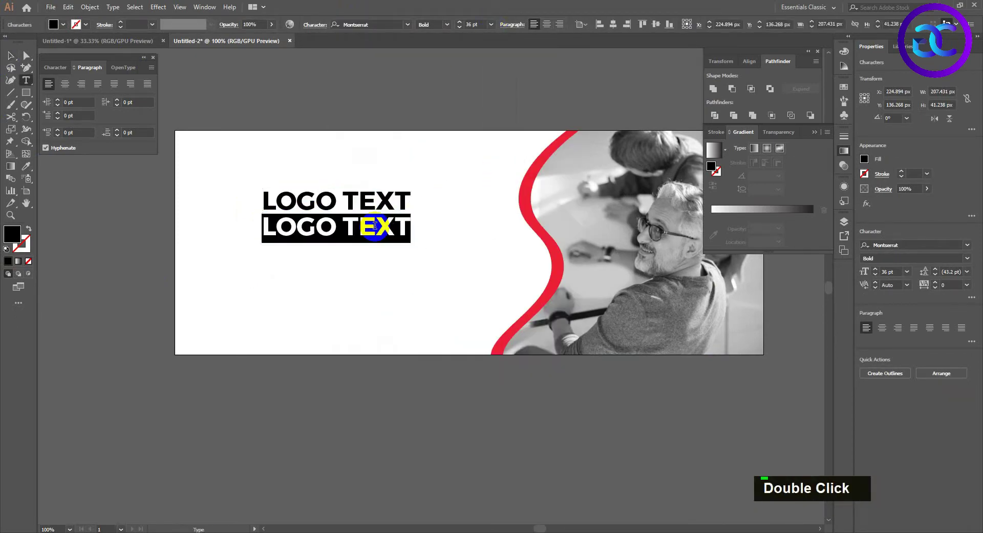
text(YOUR )
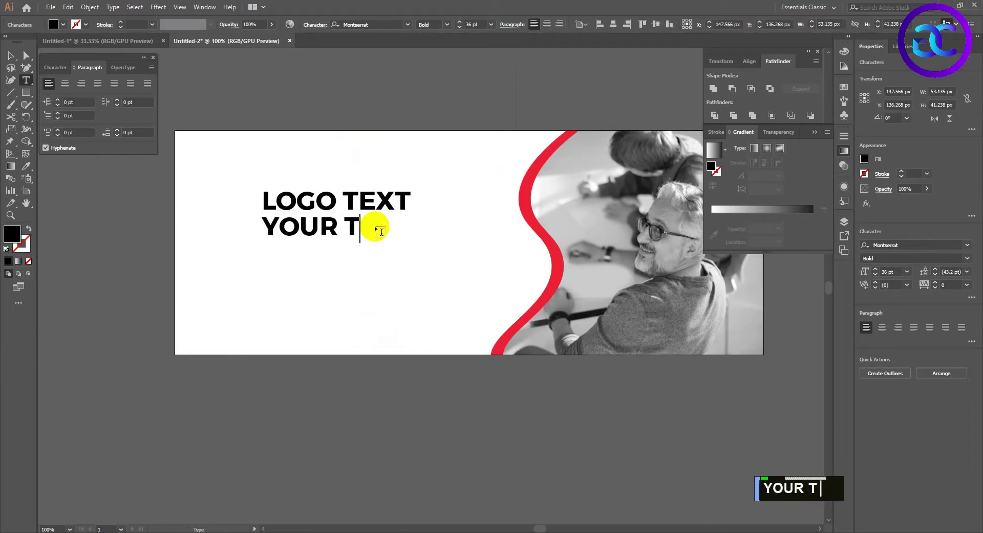
text(TAGLINE HERE)
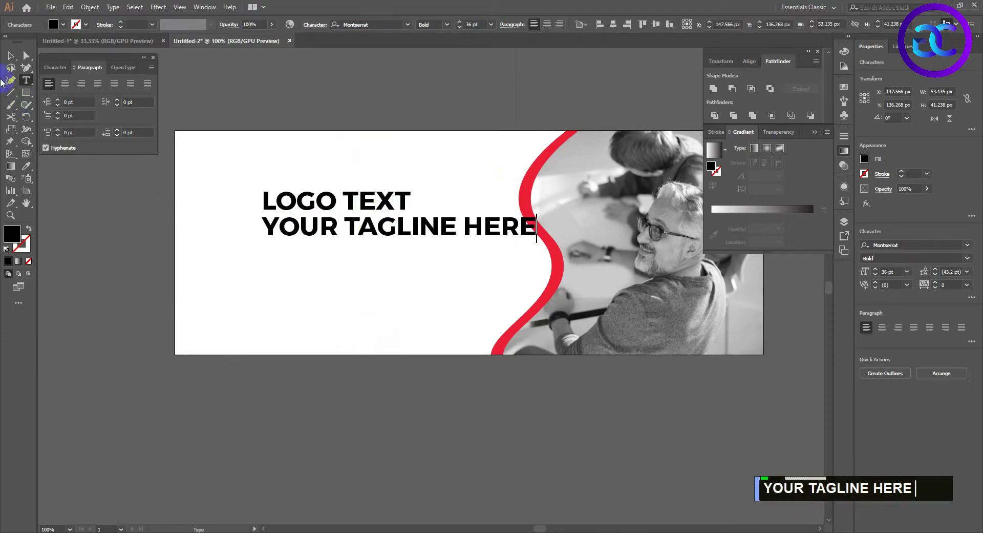
click(11, 55)
click(447, 25)
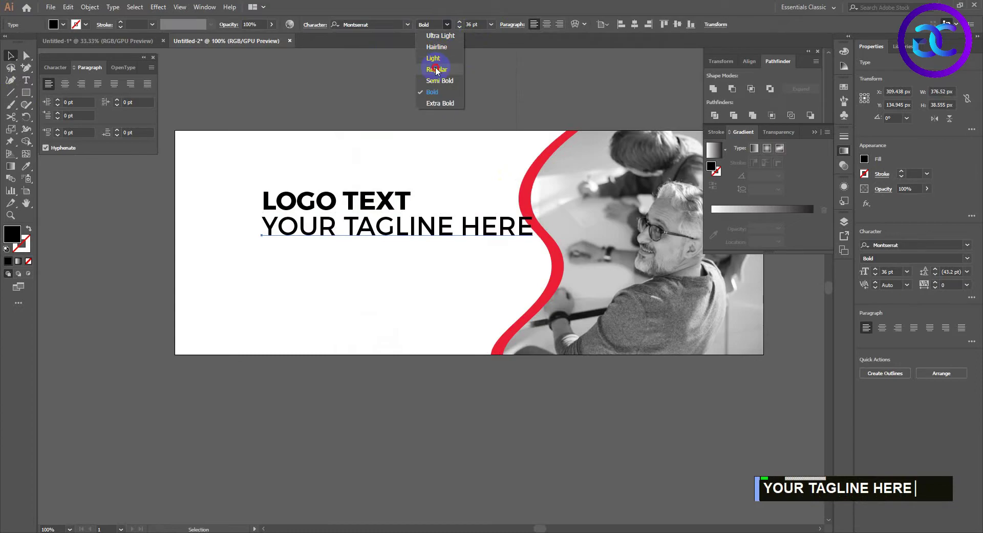
click(437, 66)
- Scale the tagline down to the width of the logo text and shrink both lines together to about 125 px wide
drag(534, 239, 351, 213)
shift+click(333, 197)
click(344, 239)
- Draw an 820 × 312 px rectangle covering the whole artboard and send it to the back
click(26, 93)
drag(172, 130, 763, 353)
key(ctrl+shift+bracketleft)
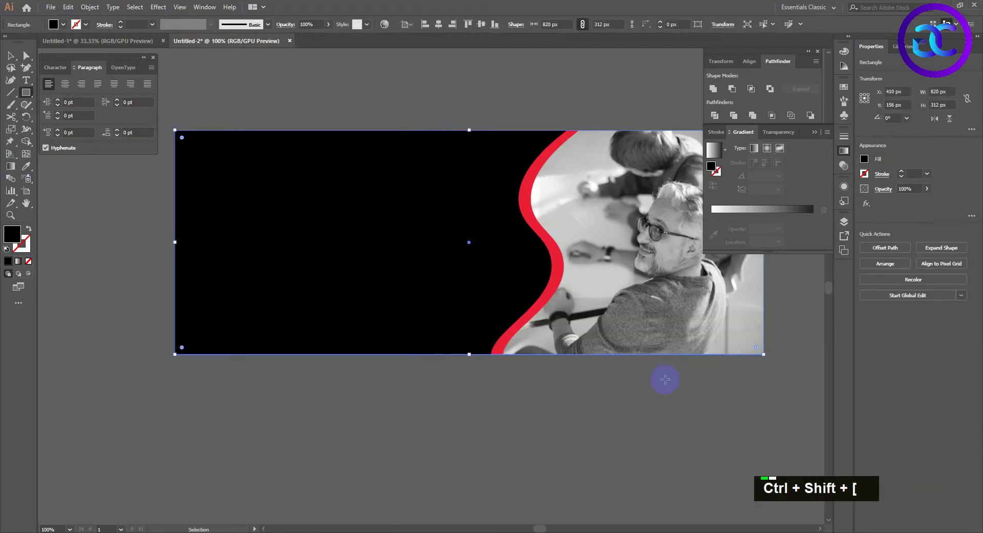
- Change the background rectangle's fill to a dark navy blue
double_click(18, 242)
click(504, 248)
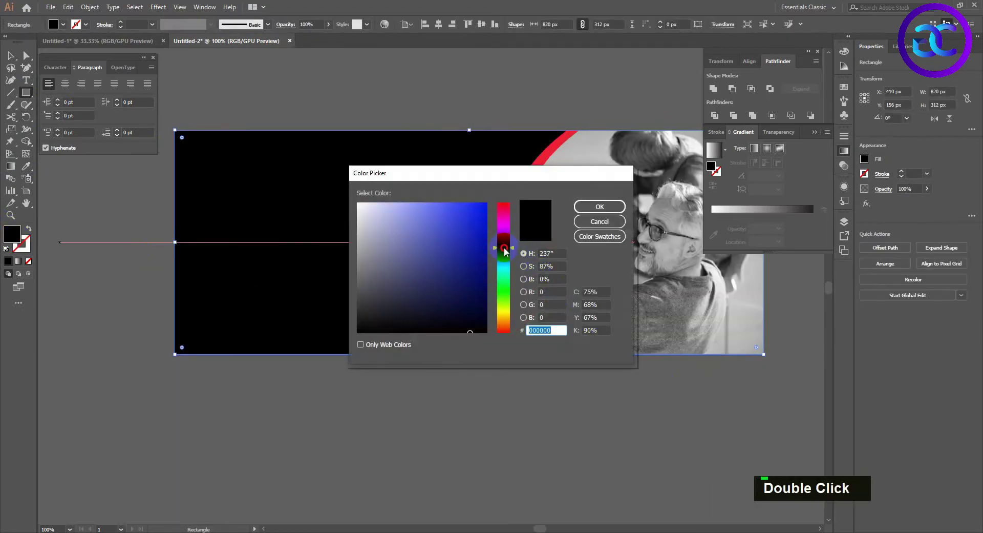
click(429, 307)
click(600, 207)
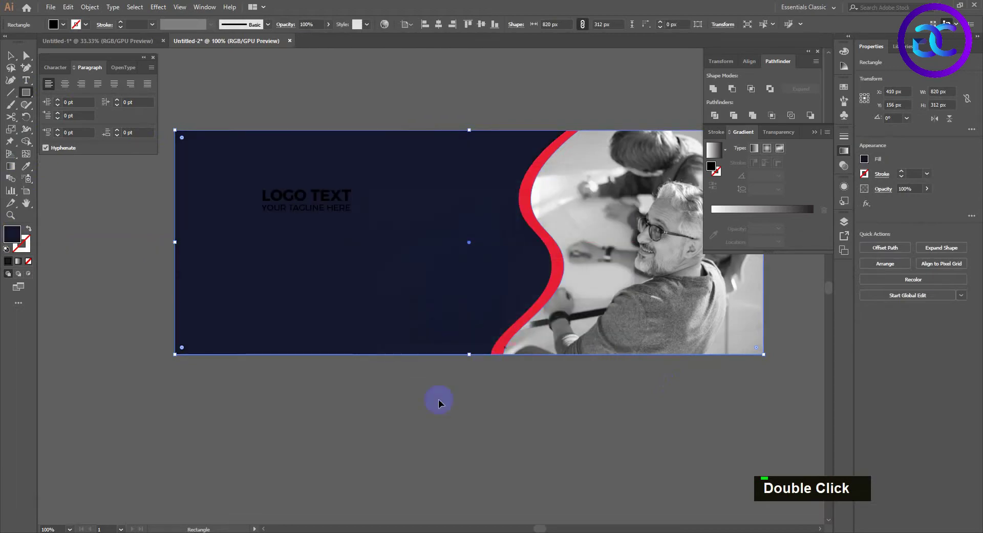
- Fill the logo text and tagline with white and move them together into the banner's upper-left corner
key(v)
click(439, 401)
shift+click(314, 211)
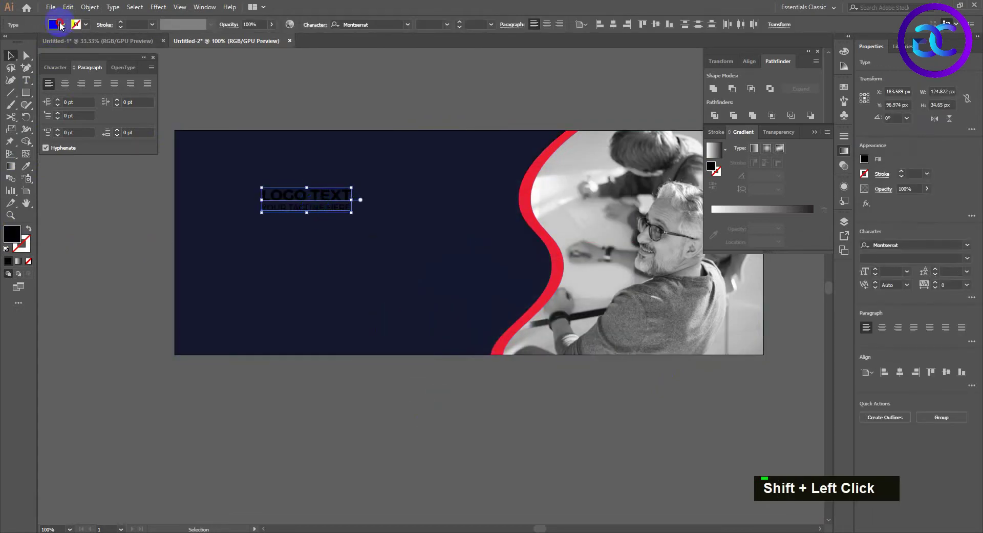
click(53, 24)
double_click(19, 42)
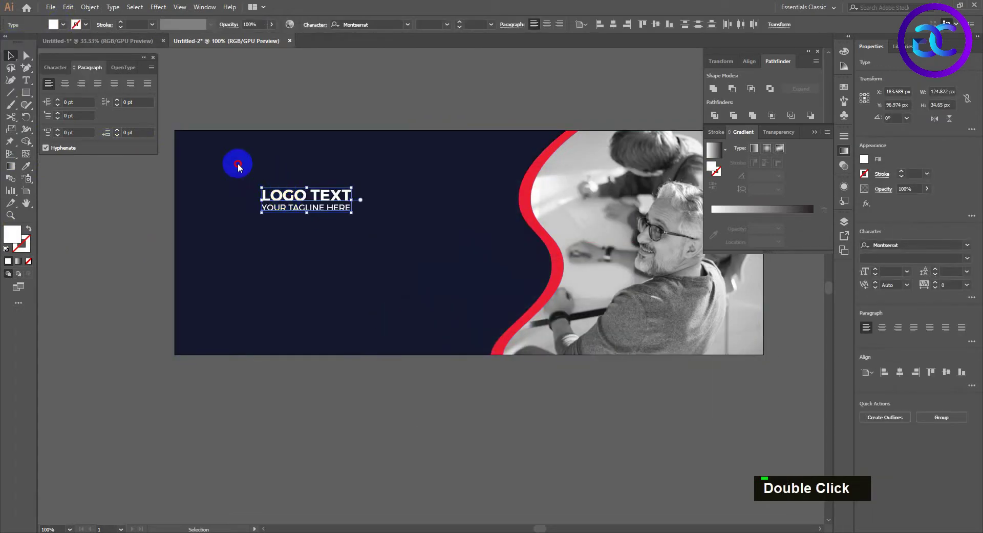
drag(271, 188, 210, 146)
click(285, 102)
- Draw a closed four-point shape with the Pen tool over the banner's upper-left corner, reaching about 97 px down behind the tagline
right_click(25, 69)
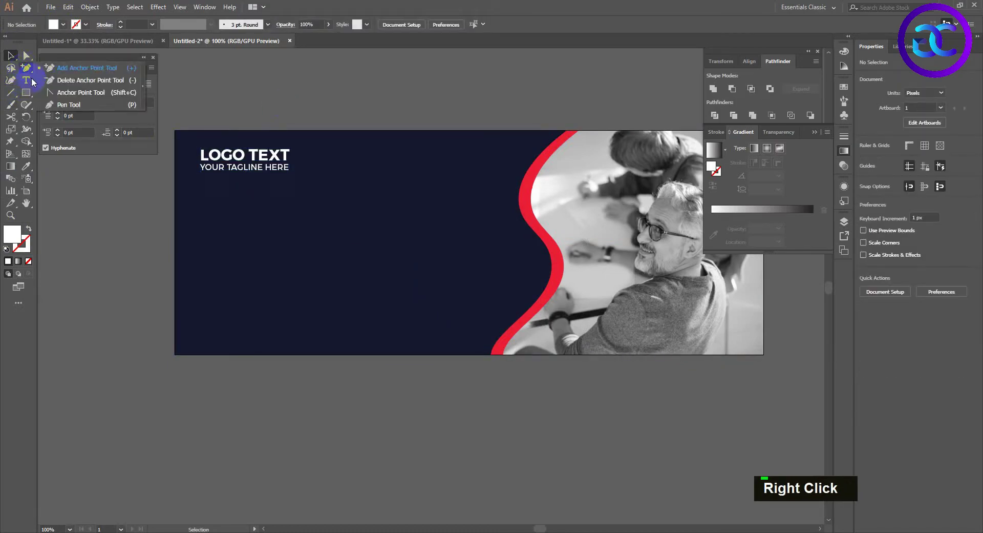
click(56, 67)
click(175, 172)
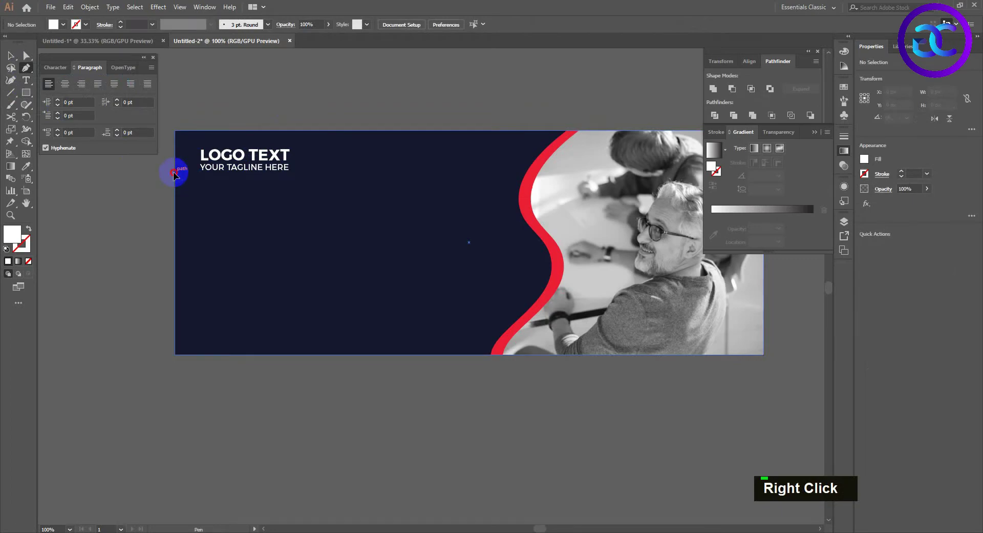
click(258, 199)
click(377, 130)
click(175, 130)
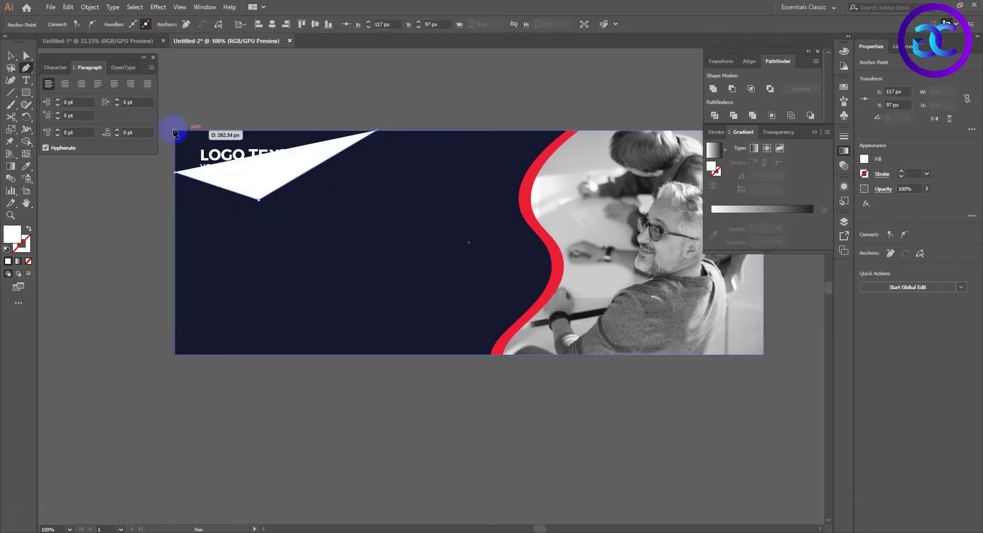
click(176, 173)
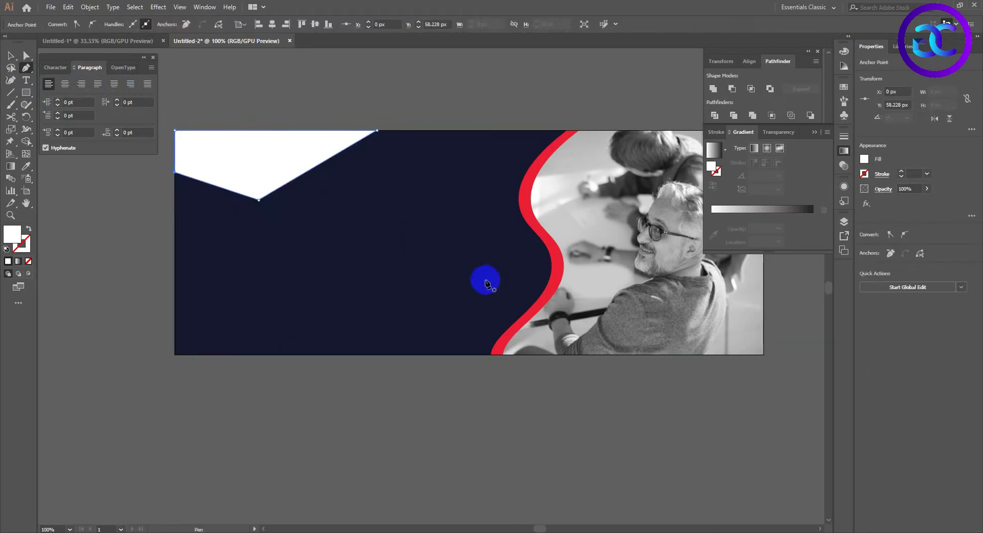
- Fill the corner shape with the wavy band's red using the Eyedropper and send it behind the logo text and tagline
key(i)
click(533, 303)
key(v)
key(ctrl+bracketleft)
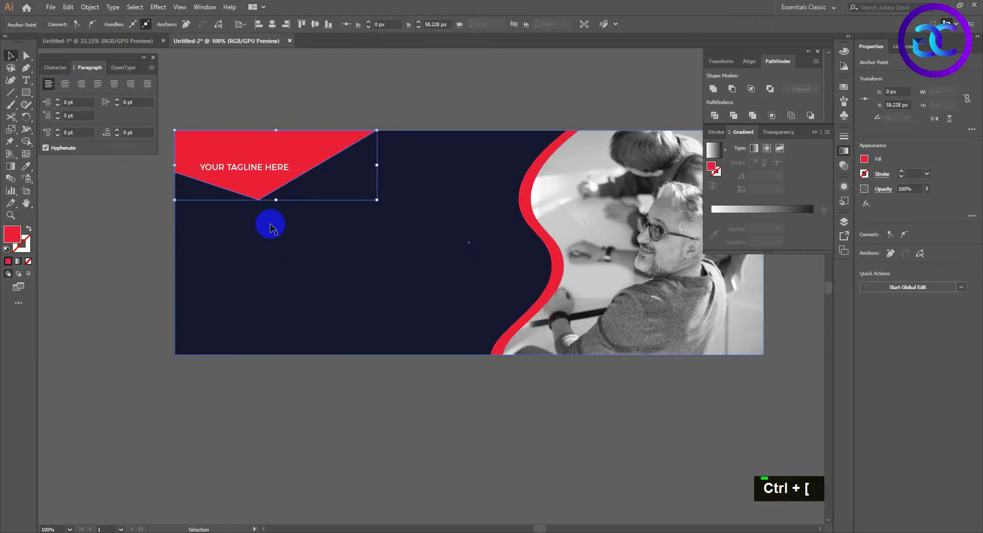
key(ctrl+bracketleft)
- Round off the lower point of the red corner shape with its live corner
key(a)
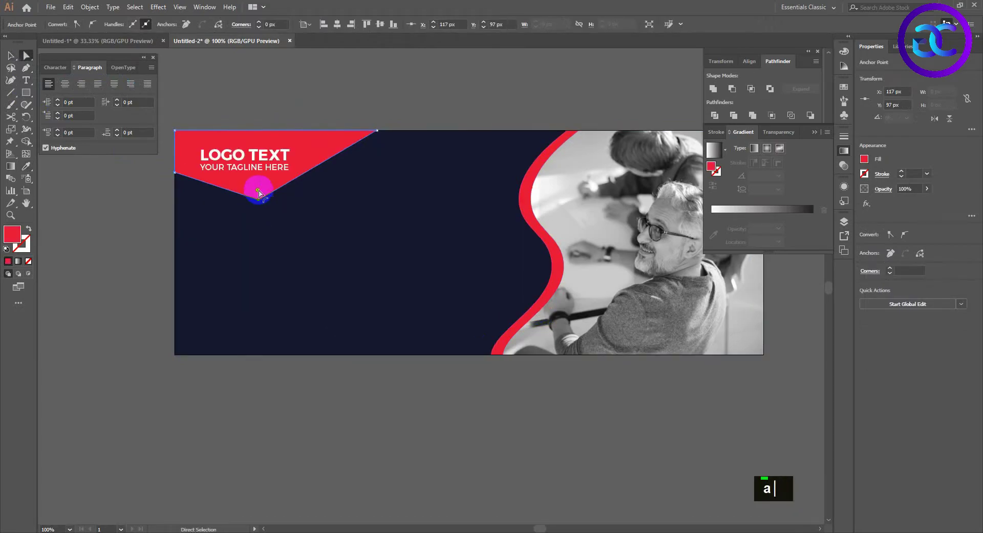
drag(259, 191, 243, 132)
click(334, 92)
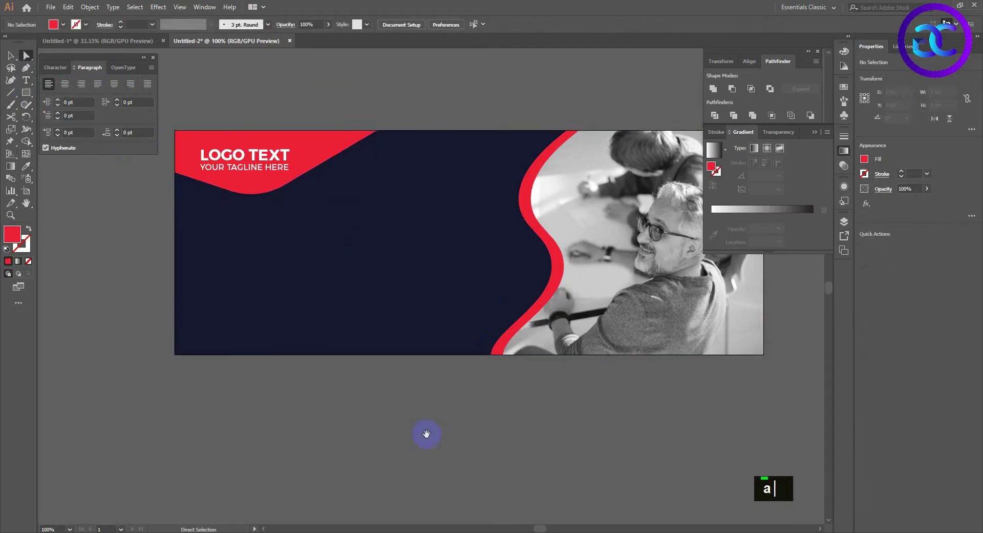
- Draw a closed curved accent shape about 108 × 80 px with the Pen tool at the lower end of the wavy red band
key(space)
drag(412, 411, 401, 425)
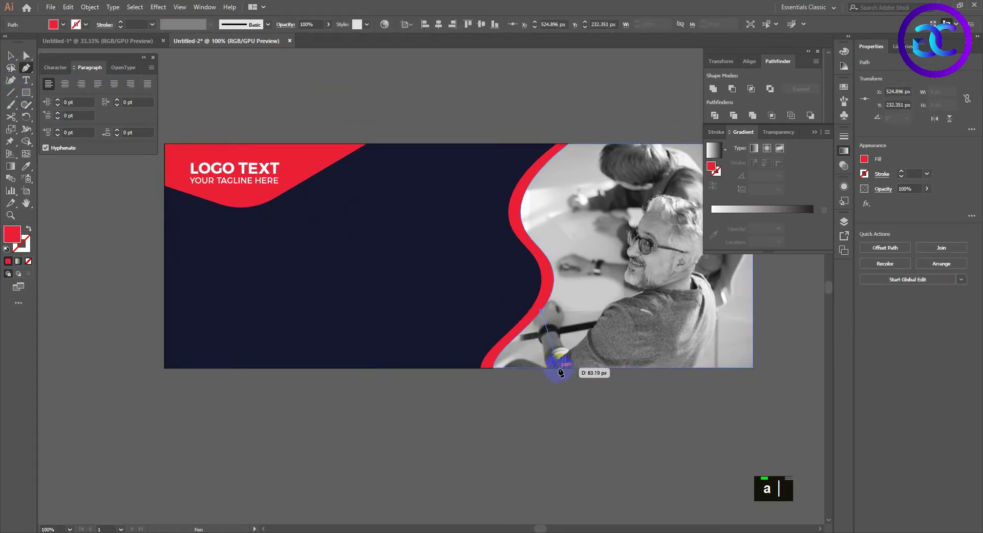
drag(566, 368, 616, 368)
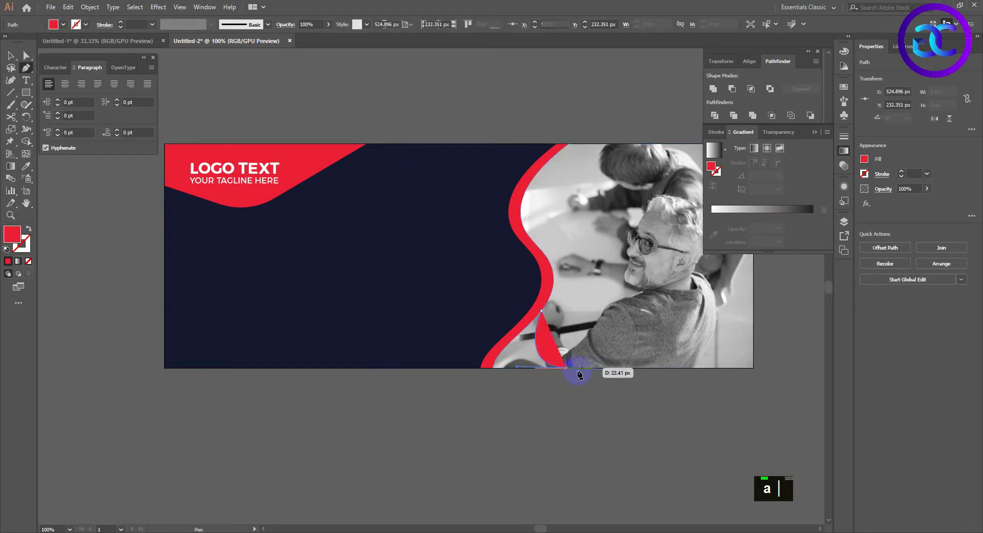
alt+click(566, 367)
click(489, 368)
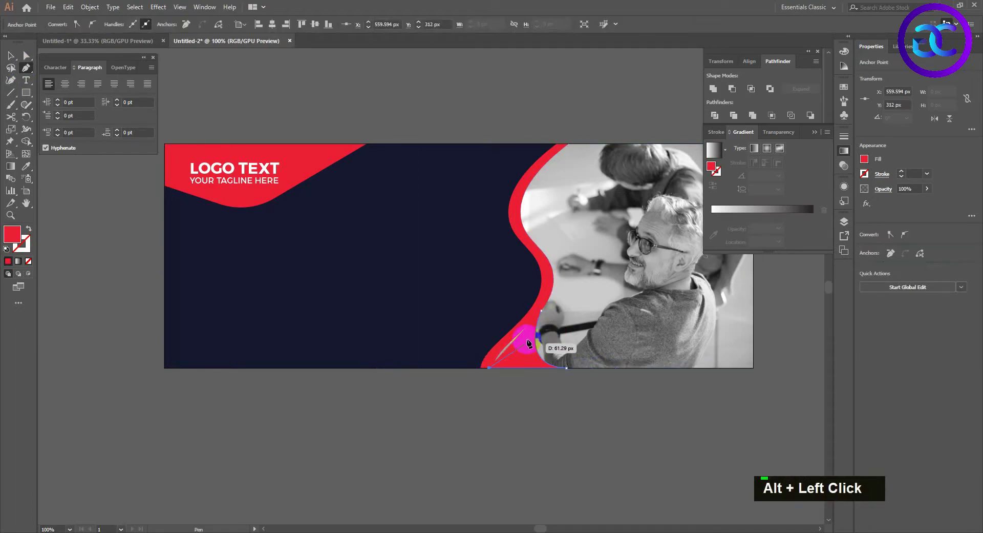
click(519, 327)
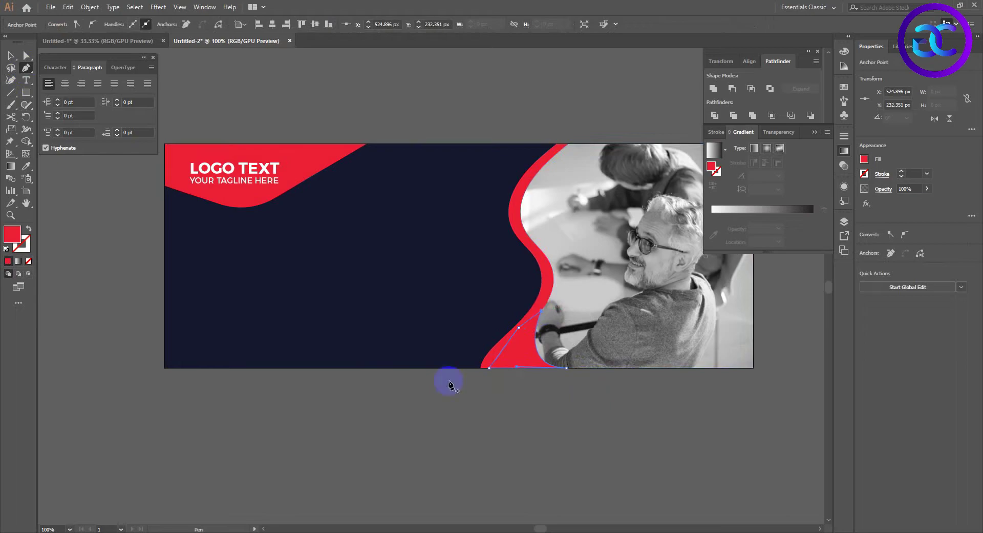
- Change the curved accent shape's fill to the darker red C6001D
double_click(11, 235)
drag(470, 220, 490, 231)
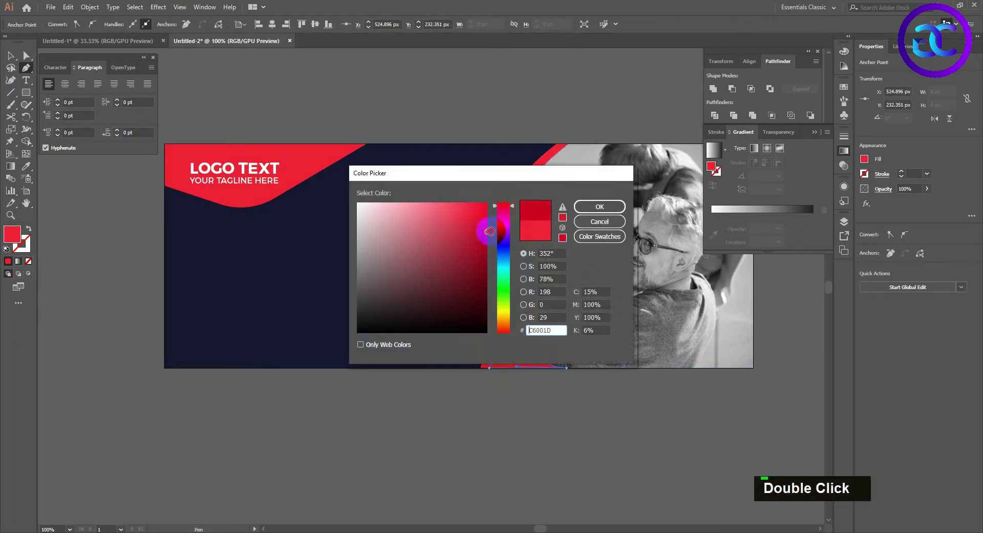
click(600, 207)
- Send the dark red accent shape several levels backward, then bring it forward two levels in the stacking order
key(ctrl+bracketleft)
key(ctrl+bracketleft)
key(ctrl+bracketleft)
key(ctrl+bracketleft)
key(ctrl+bracketleft)
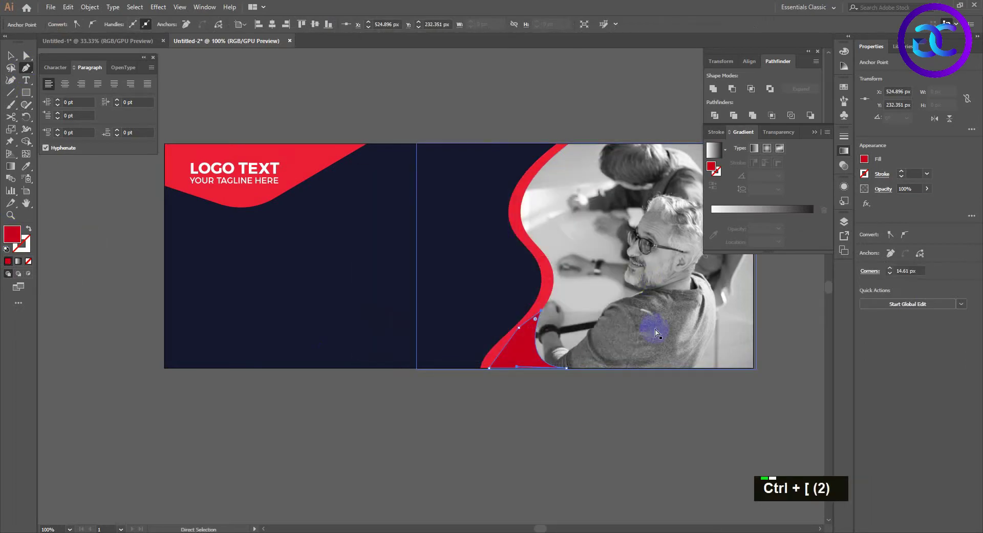
key(ctrl+bracketright)
key(ctrl+bracketright)
key(v)
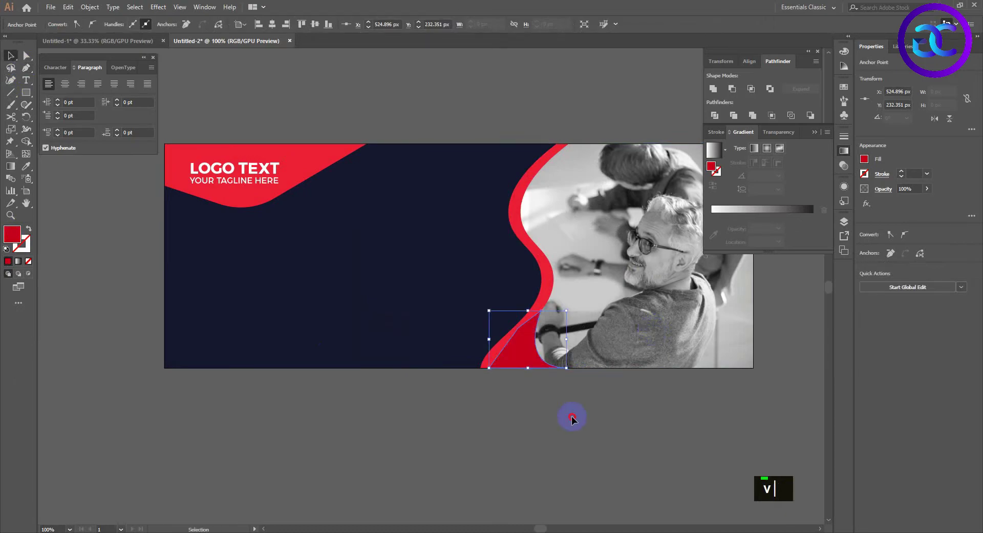
click(568, 412)
- Try bringing the wavy red band forward in the stacking order, then send it back behind the clipped photo
click(536, 305)
click(528, 343)
click(541, 296)
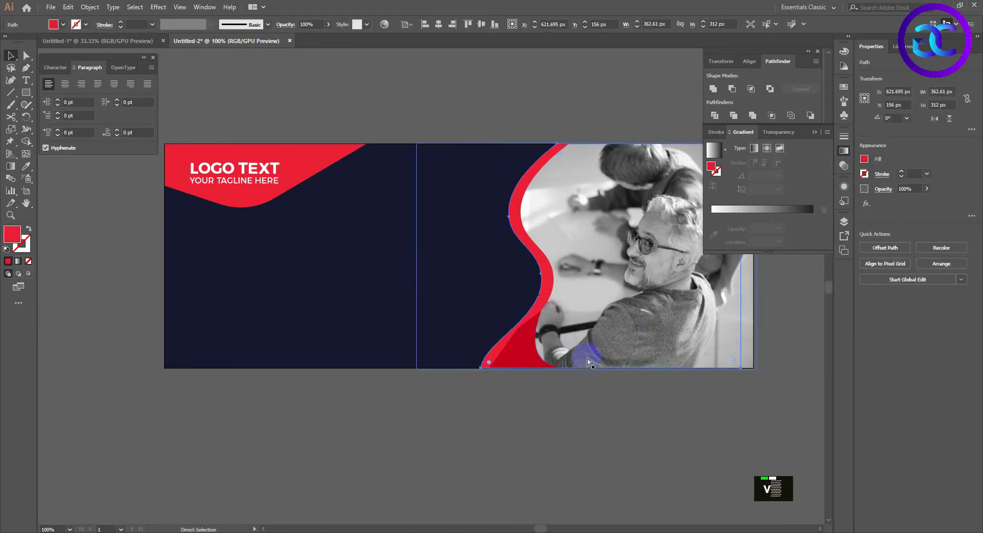
key(ctrl+bracketright)
key(ctrl+bracketright)
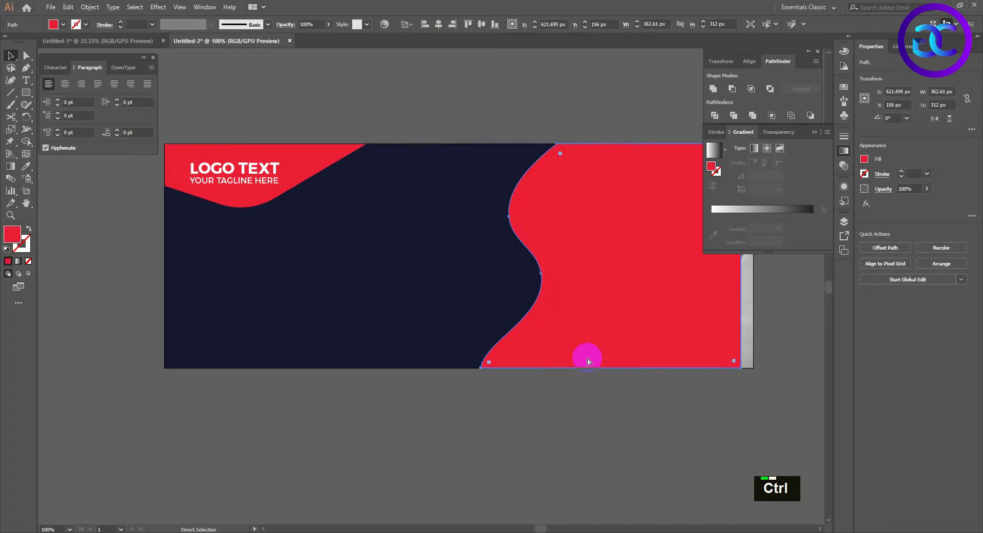
key(ctrl+bracketleft)
key(ctrl+bracketleft)
- Try restacking the dark red accent shape and the clipped photo relative to the wavy red band
click(500, 364)
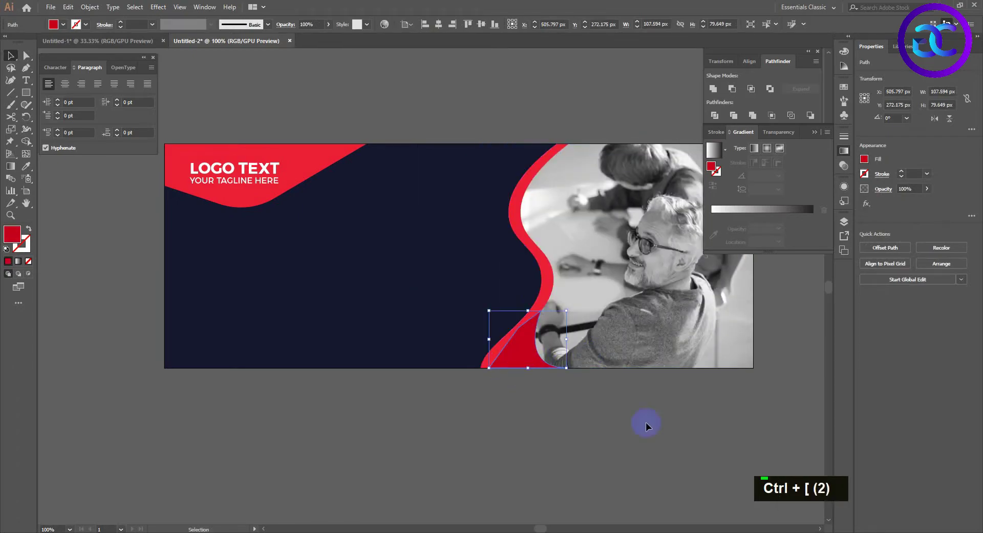
key(ctrl+bracketright)
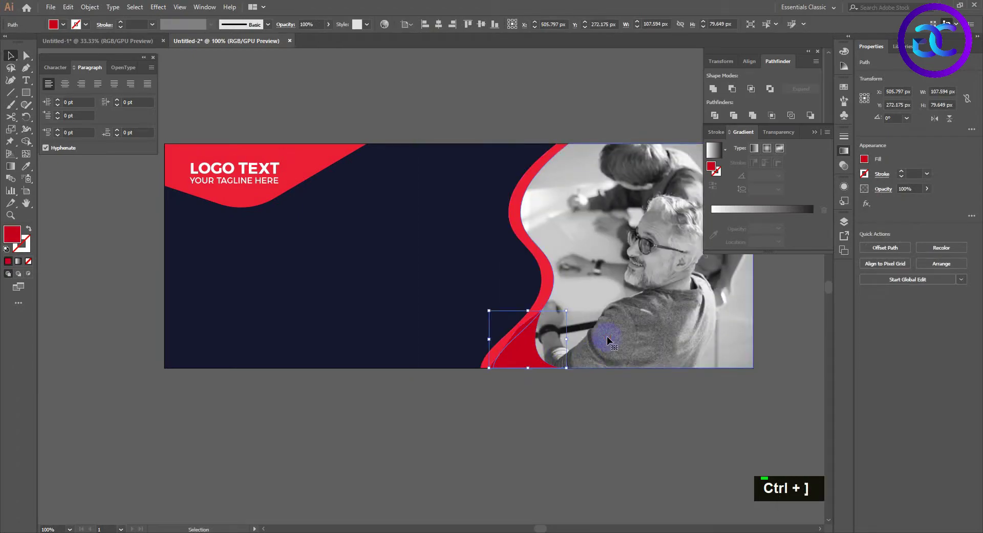
click(625, 356)
key(ctrl+bracketright)
key(ctrl+bracketleft)
key(ctrl+bracketleft)
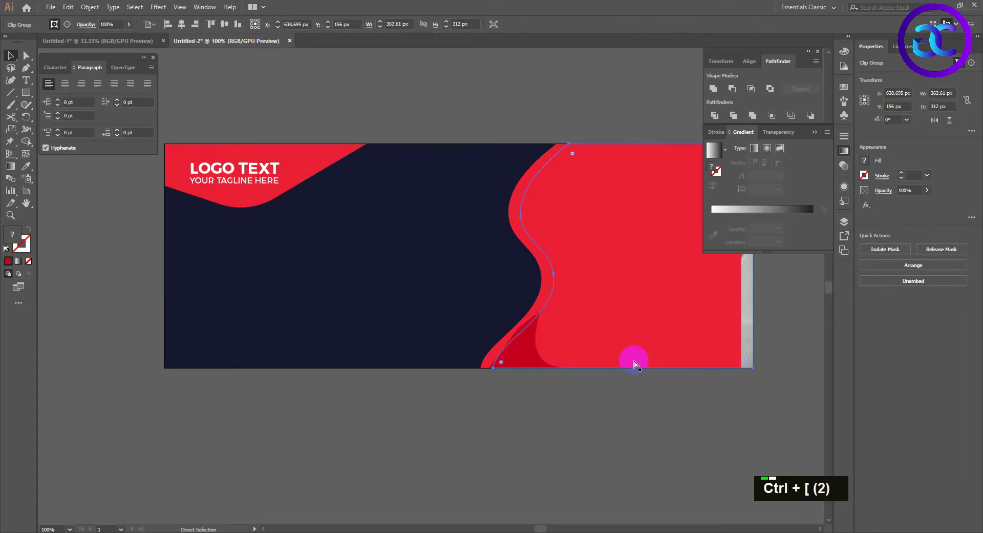
key(ctrl+bracketright)
- Apply the Shape Builder to the dark red accent shape together with the wavy red band, then reselect the accent shape
double_click(519, 339)
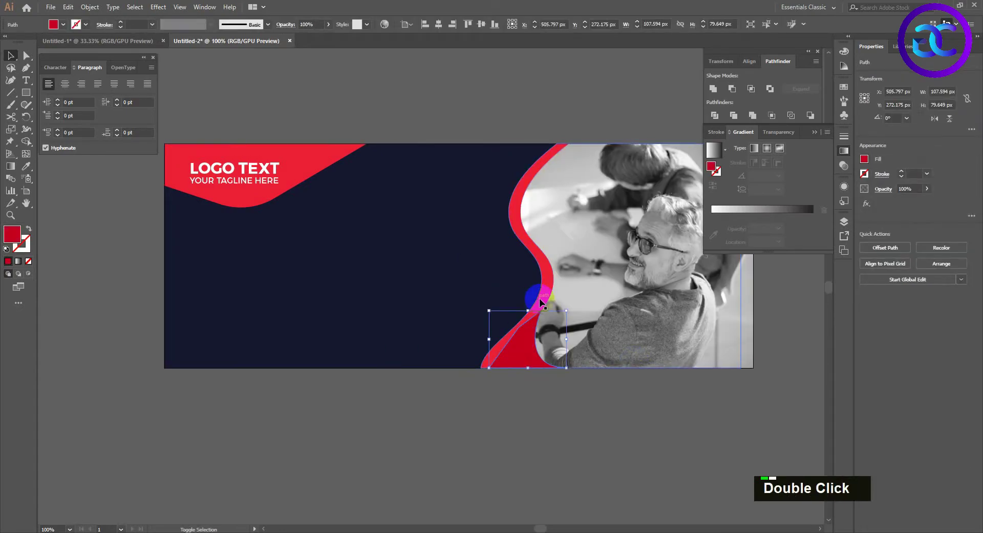
shift+click(533, 374)
key(shift+m)
click(528, 365)
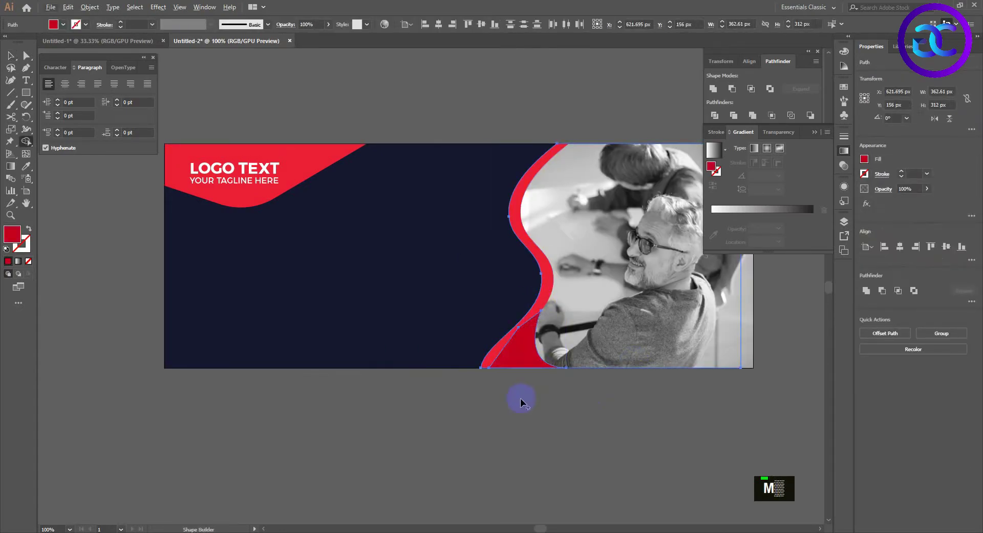
double_click(544, 414)
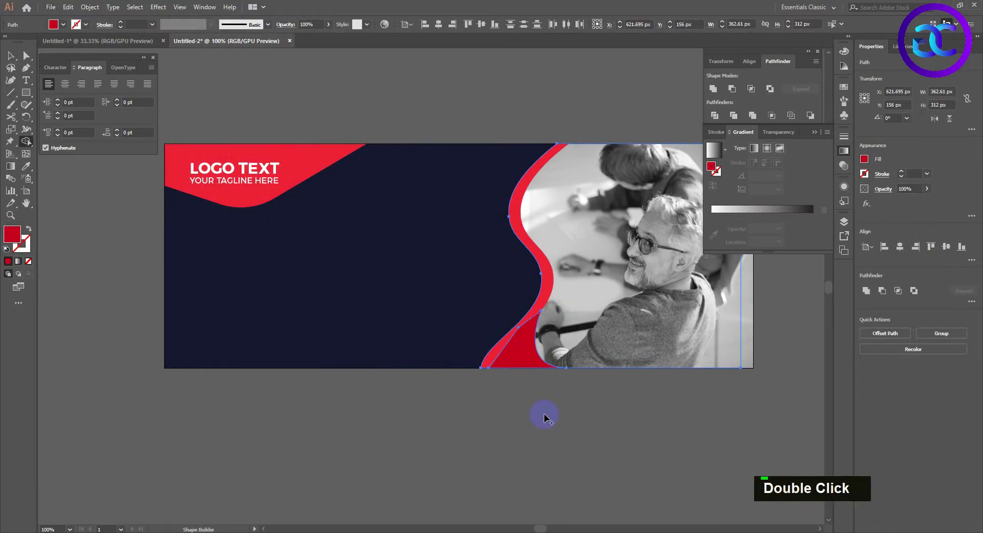
key(v)
click(526, 340)
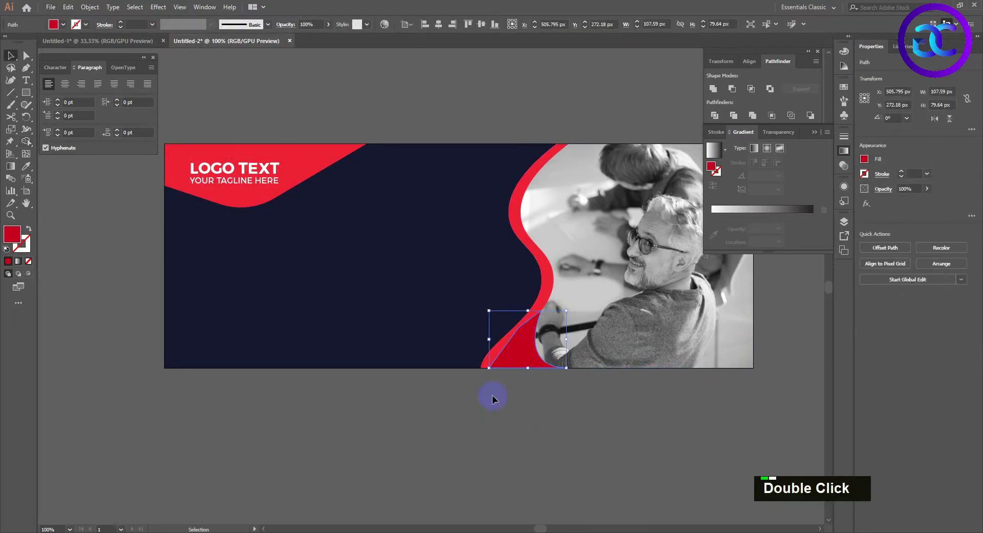
- Try sending the dark red accent shape back and forward in the stacking order, then undo the recent changes
alt+scroll(493, 398, up, 1)
key(ctrl+bracketleft)
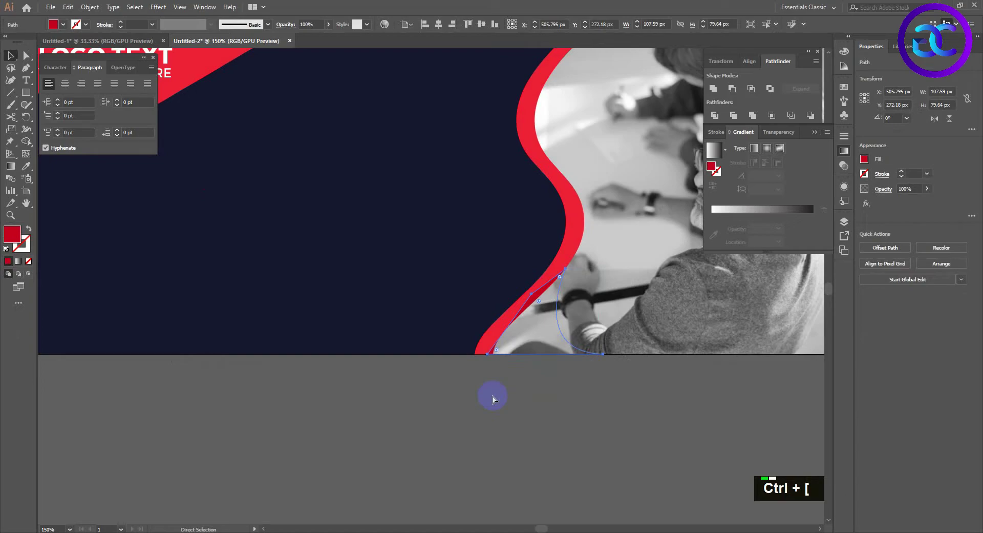
key(ctrl+bracketright)
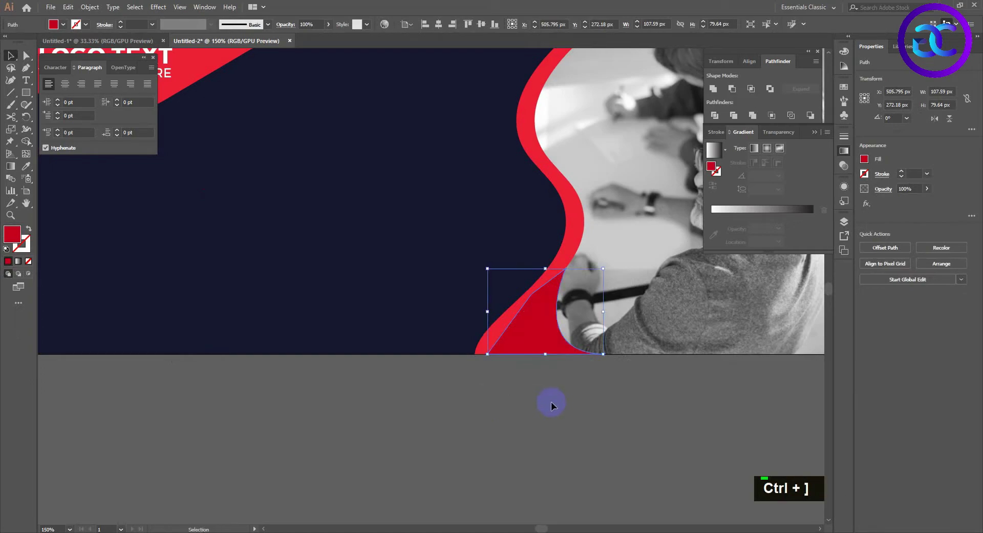
key(Delete)
key(ctrl+z)
key(ctrl+z)
key(ctrl+z)
key(ctrl+z)
key(ctrl+z)
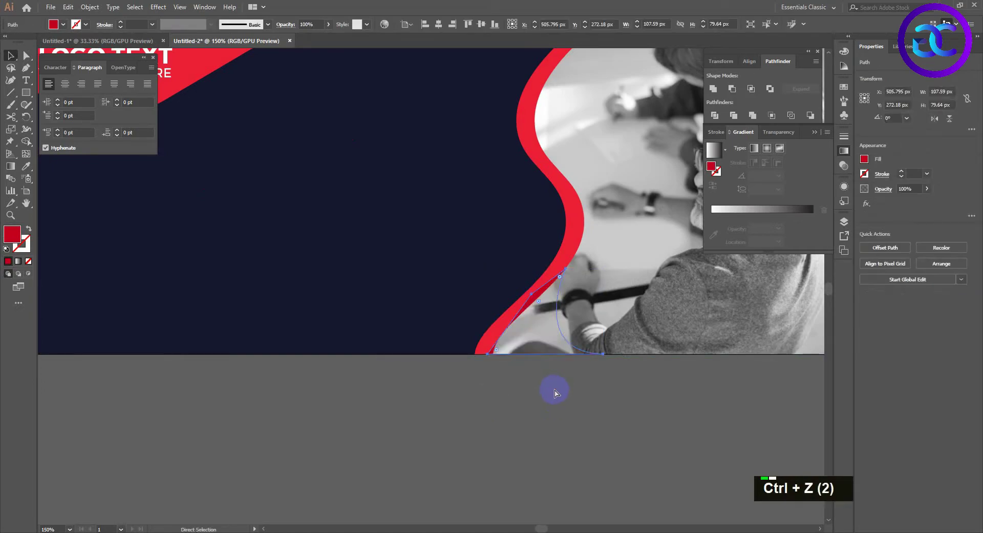
- Delete the dark red accent shape at the banner's lower edge and send the wavy red band one level back, behind the clipped photo
click(556, 390)
drag(558, 336, 419, 376)
key(Delete)
click(602, 296)
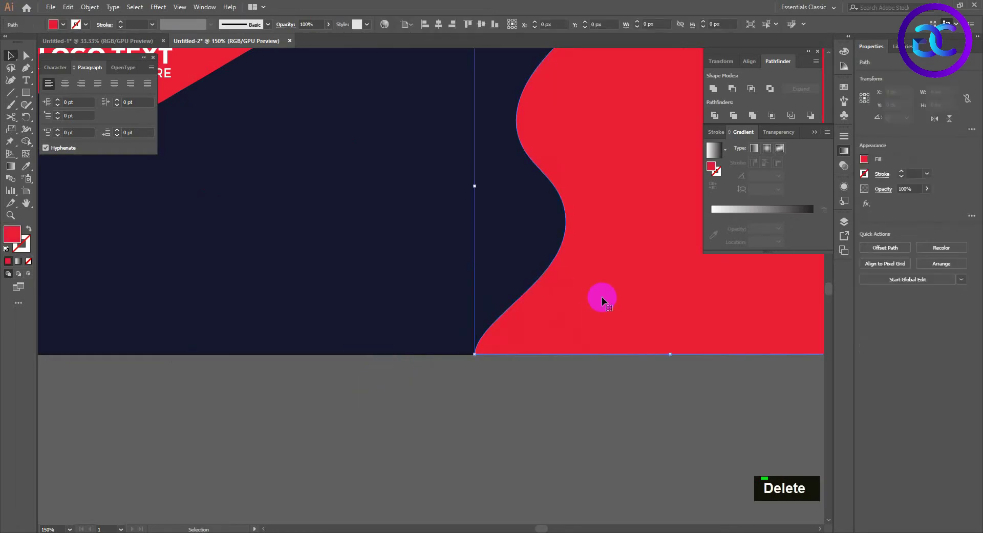
key(ctrl+bracketleft)
scroll(562, 384, down, 3)
scroll(528, 402, up, 2)
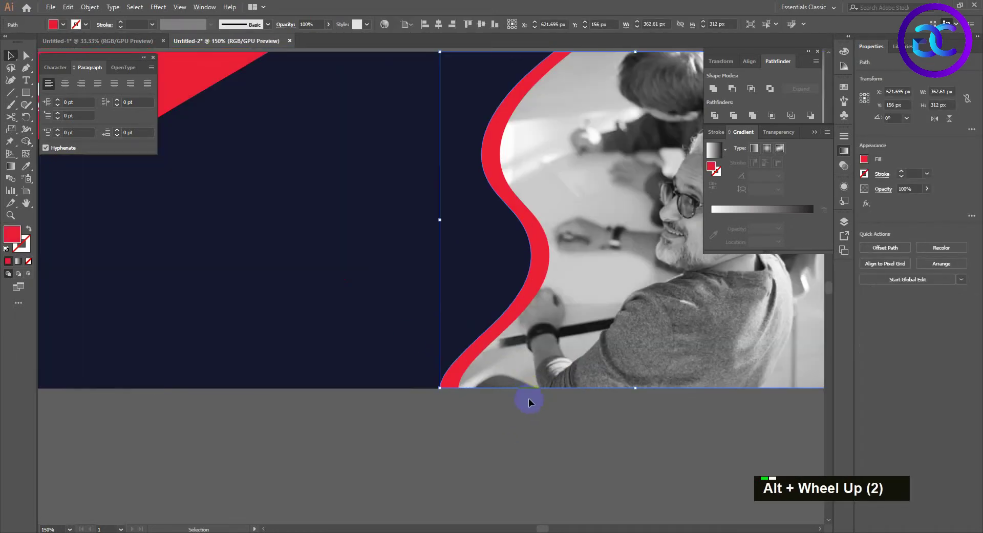
click(486, 455)
- Draw a closed triangle with the Pen tool from the banner's top edge down to the upper bulge of the wavy red band
key(space)
drag(444, 409, 416, 518)
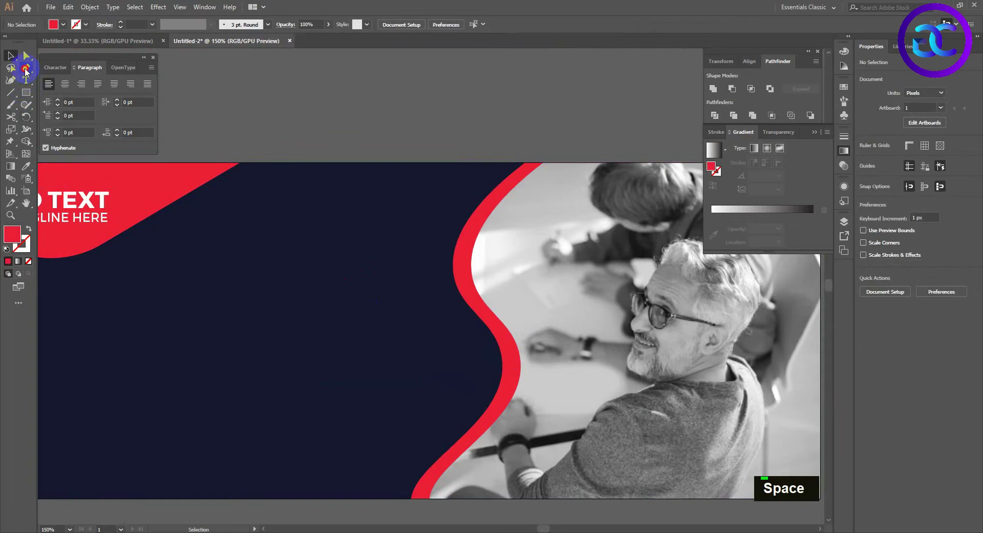
click(25, 68)
click(457, 238)
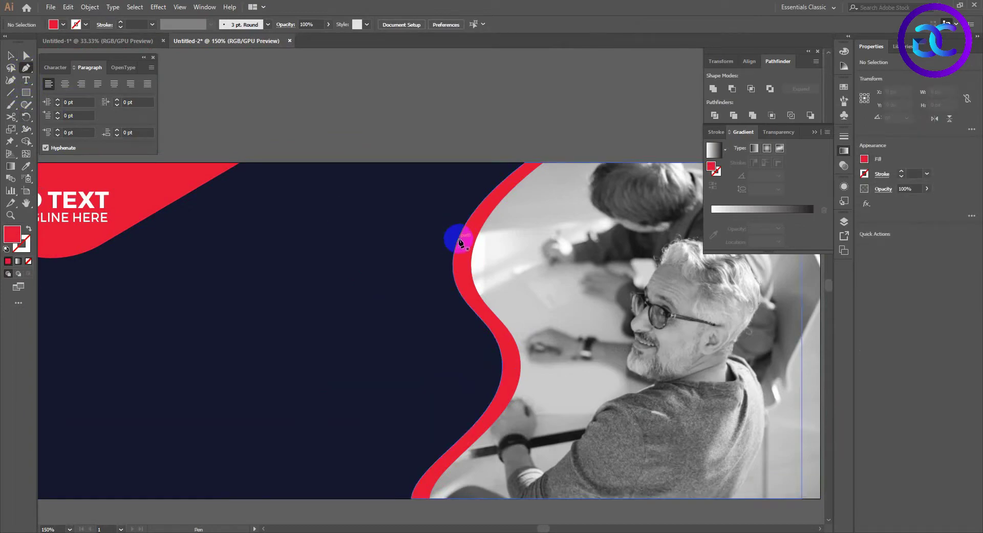
click(373, 162)
click(524, 162)
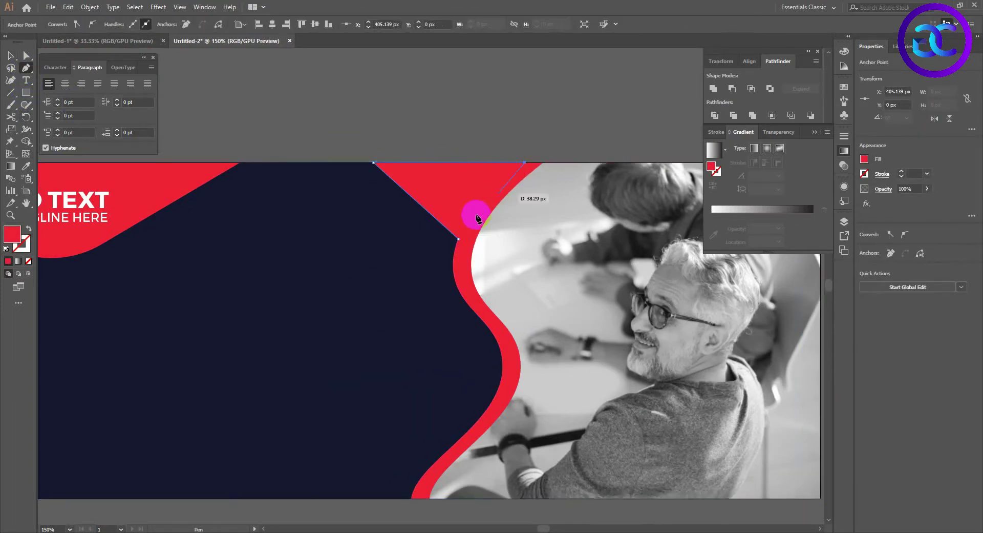
click(459, 239)
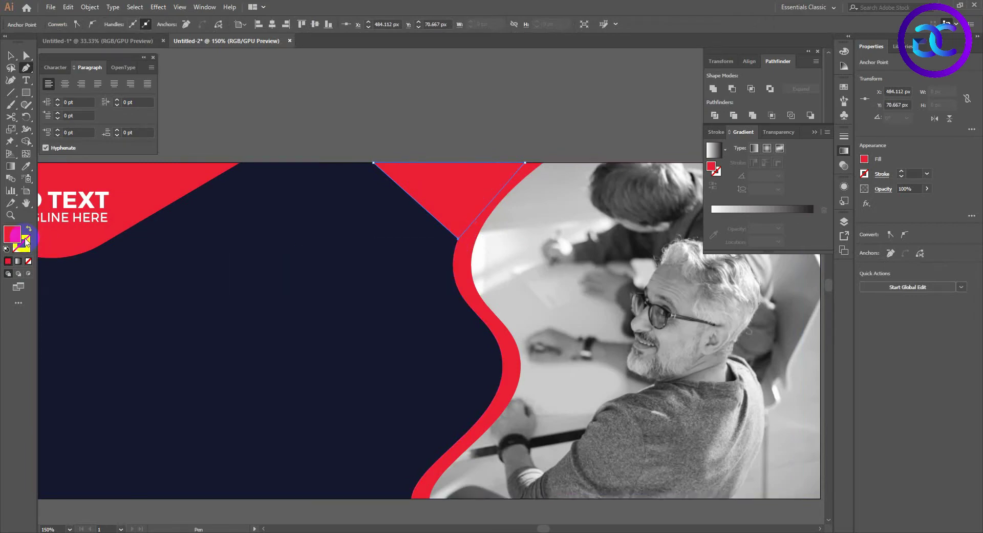
- Fill the new triangle with a darker red and restack it behind the wavy red band
double_click(13, 235)
click(578, 207)
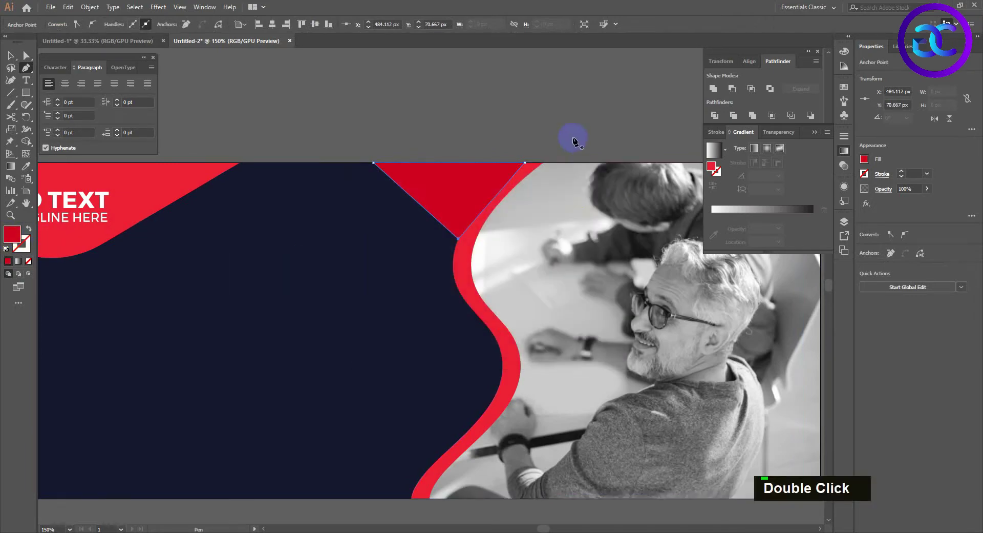
key(ctrl+bracketleft)
key(ctrl+bracketleft)
key(ctrl+bracketleft)
key(ctrl+bracketleft)
key(ctrl+bracketleft)
key(ctrl+bracketleft)
key(ctrl+bracketright)
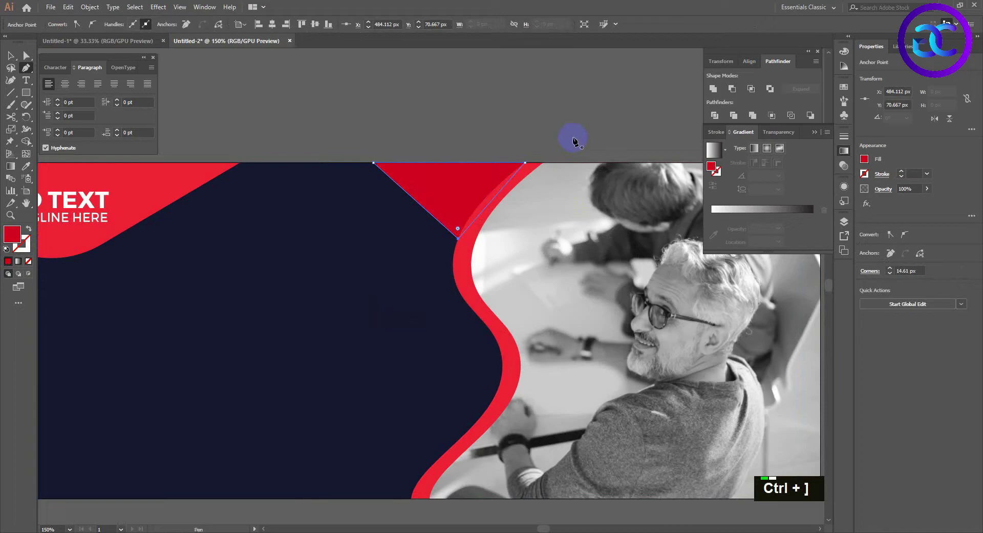
key(v)
click(417, 395)
scroll(478, 325, down, 3)
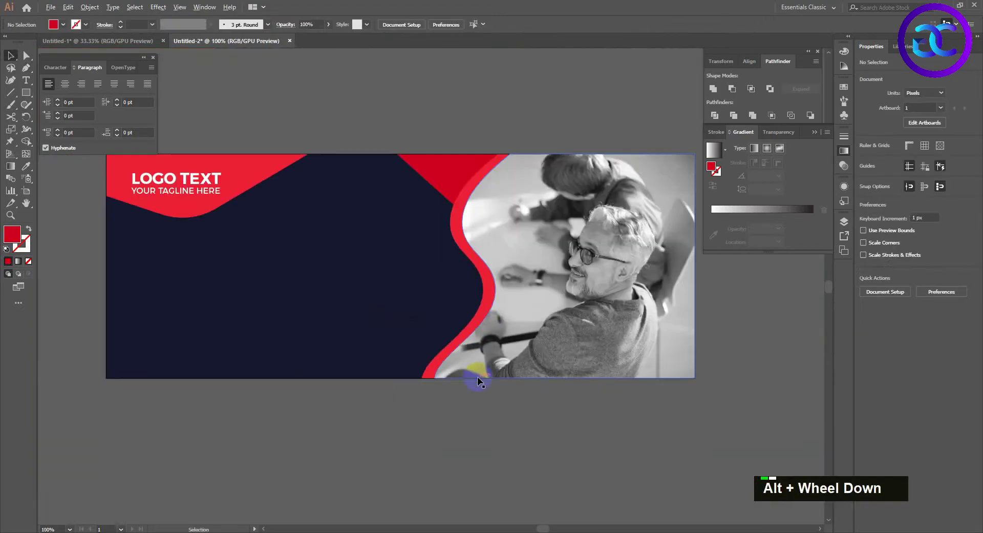
- Draw a dark red curved accent shape with the Pen tool between the wavy band's lower end and the banner's bottom edge
click(26, 69)
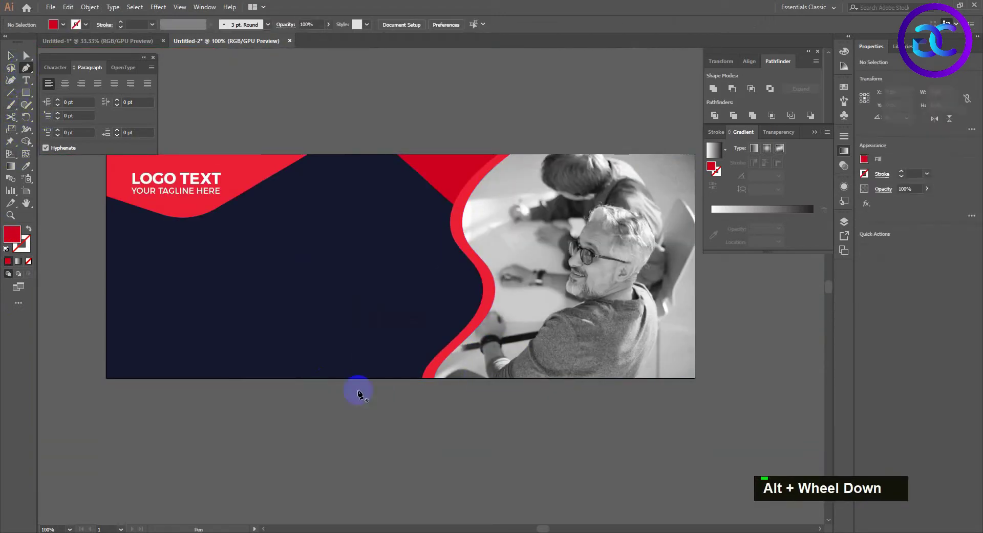
drag(582, 461, 557, 477)
scroll(451, 423, up, 1)
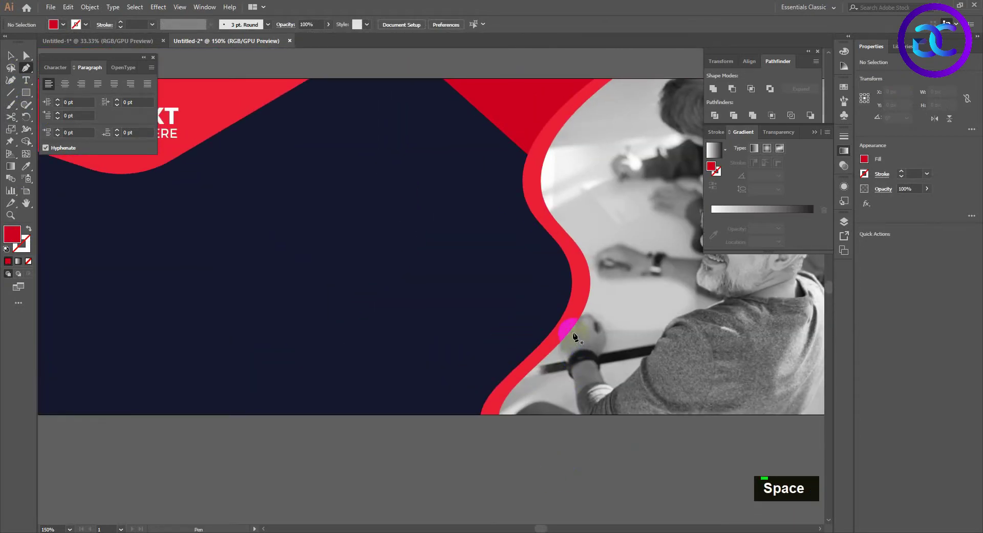
click(573, 329)
mouse_move(621, 410)
mouse_down()
mouse_move(662, 419)
mouse_move(631, 419)
mouse_up()
alt+click(630, 414)
click(500, 414)
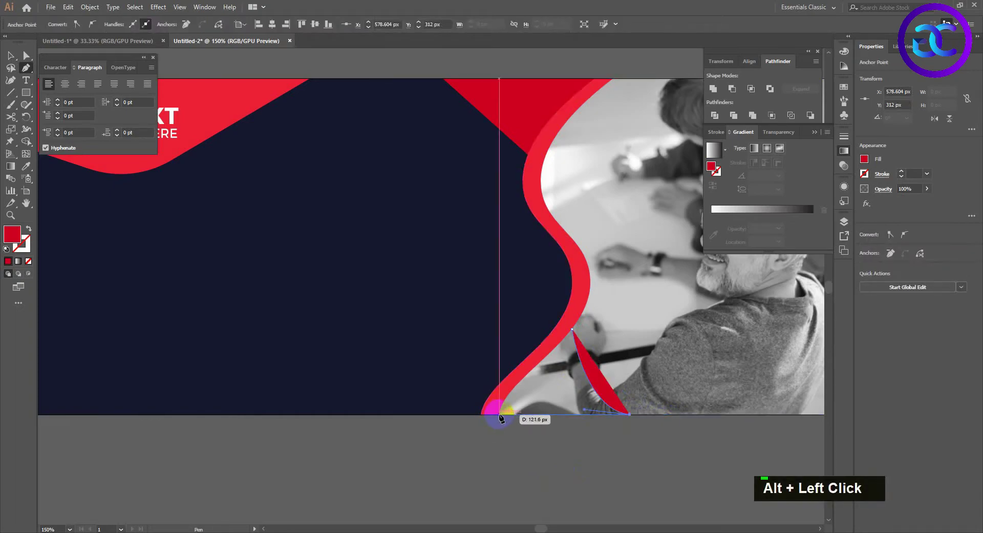
click(493, 414)
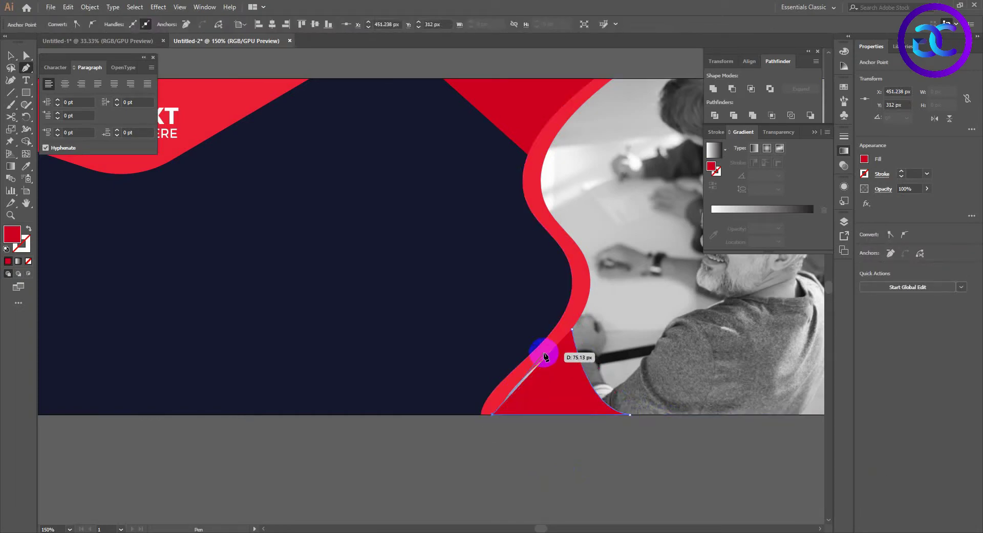
click(544, 351)
drag(571, 330, 572, 347)
key(v)
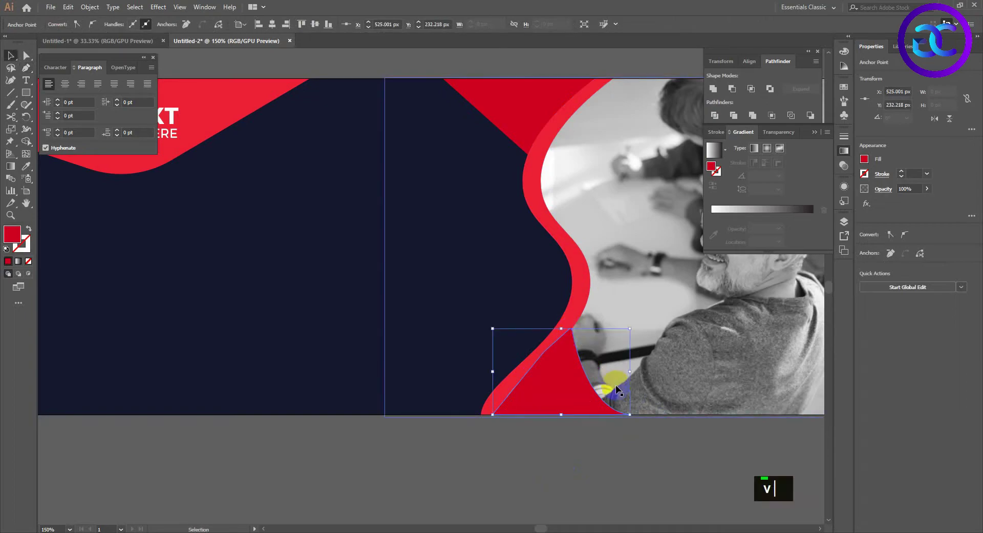
- Try restacking the lower dark red accent shape against the clipped photo, then delete the shape
key(ctrl+bracketleft)
key(ctrl+bracketright)
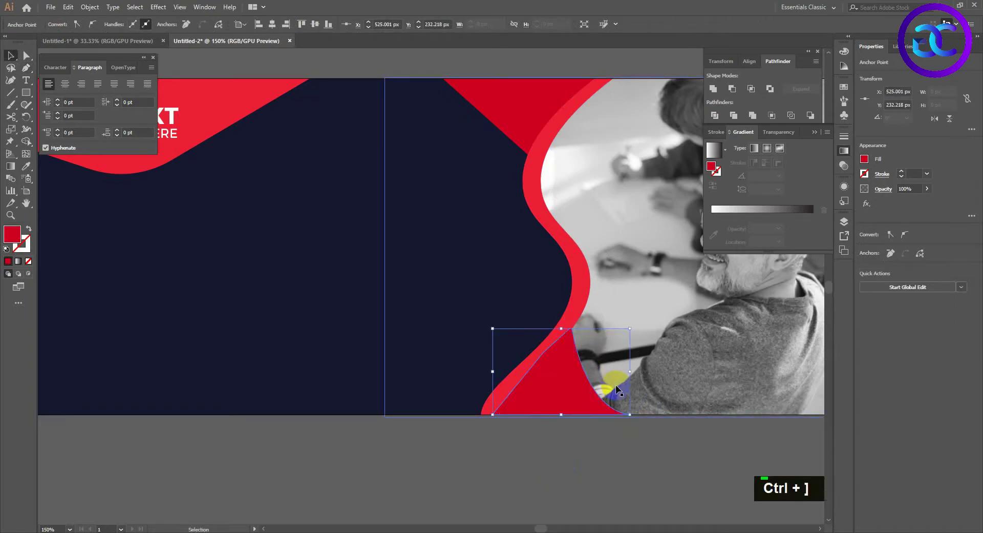
key(v)
drag(553, 386, 405, 377)
key(Delete)
- Add a three-line headline reading DIGITAL, MARKETING, AGENCY on the navy background below the logo
scroll(509, 448, down, 1)
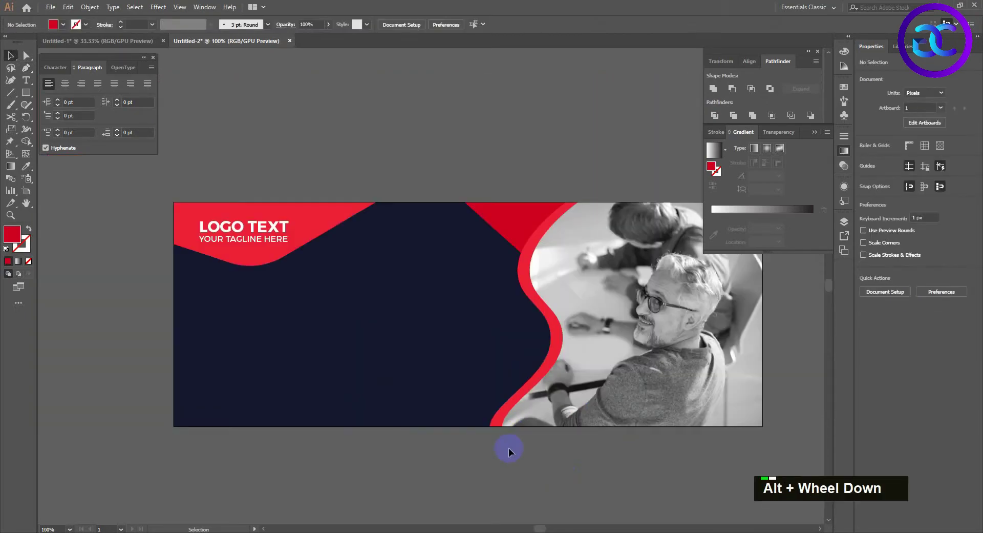
key(space)
drag(463, 463, 519, 443)
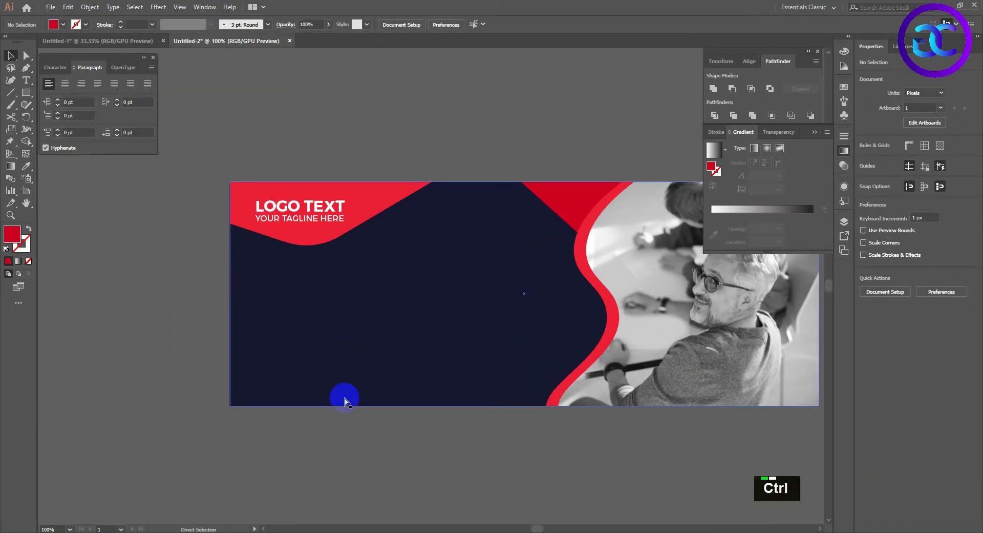
scroll(337, 340, up, 1)
click(190, 281)
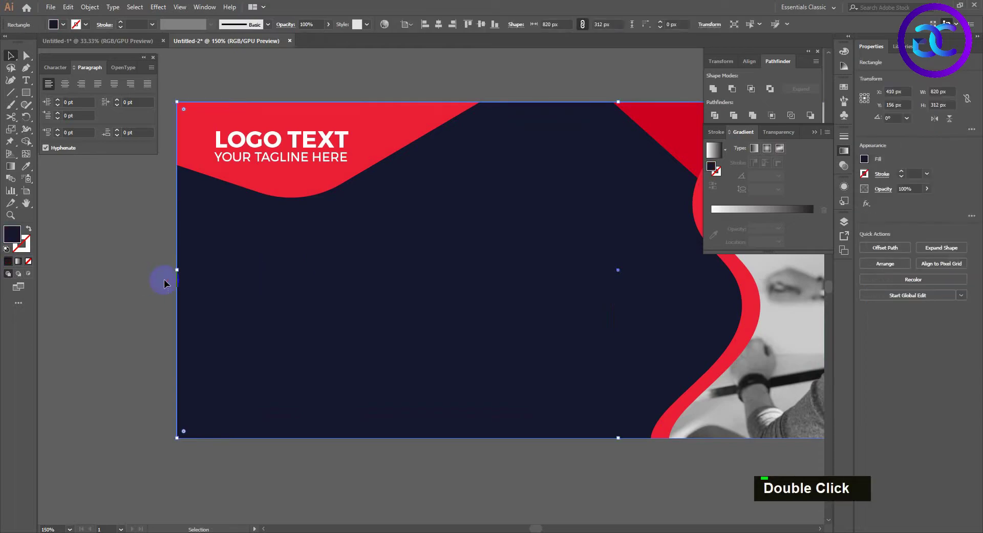
click(164, 281)
key(t)
click(239, 263)
text(D)
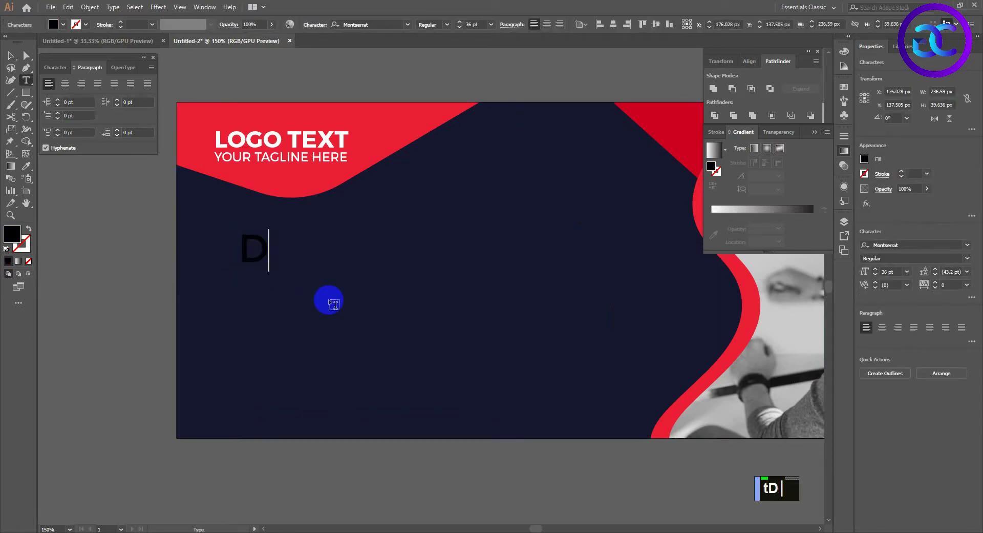
text(IGITAL)
key(Return)
text(MARKETING)
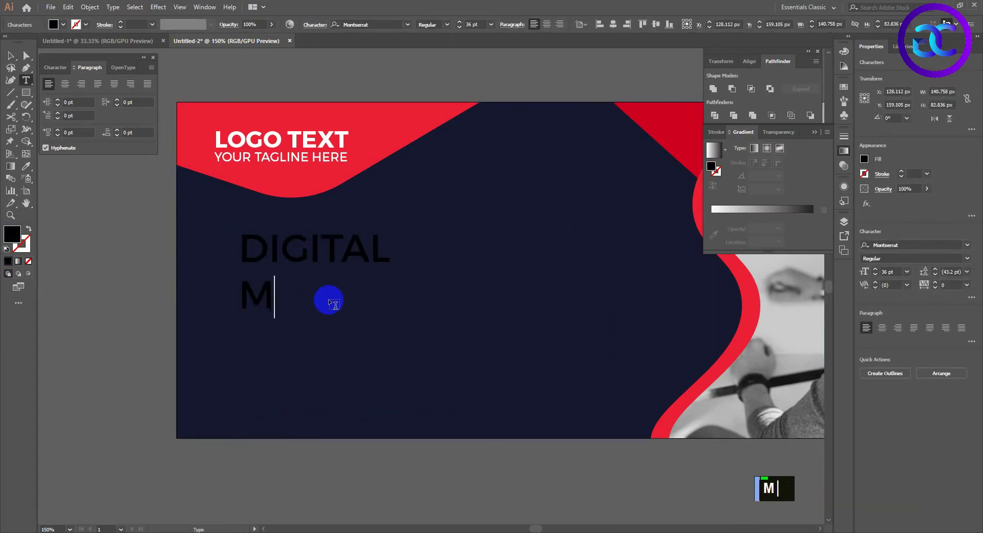
key(Return)
text(AGENCY)
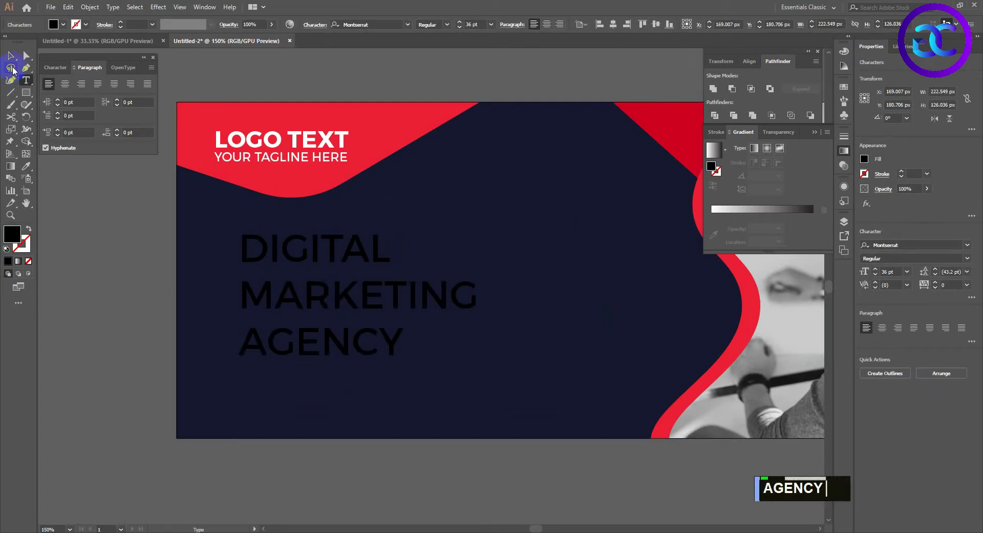
- Color the headline white and set its font style to Extra Bold
click(11, 56)
click(53, 25)
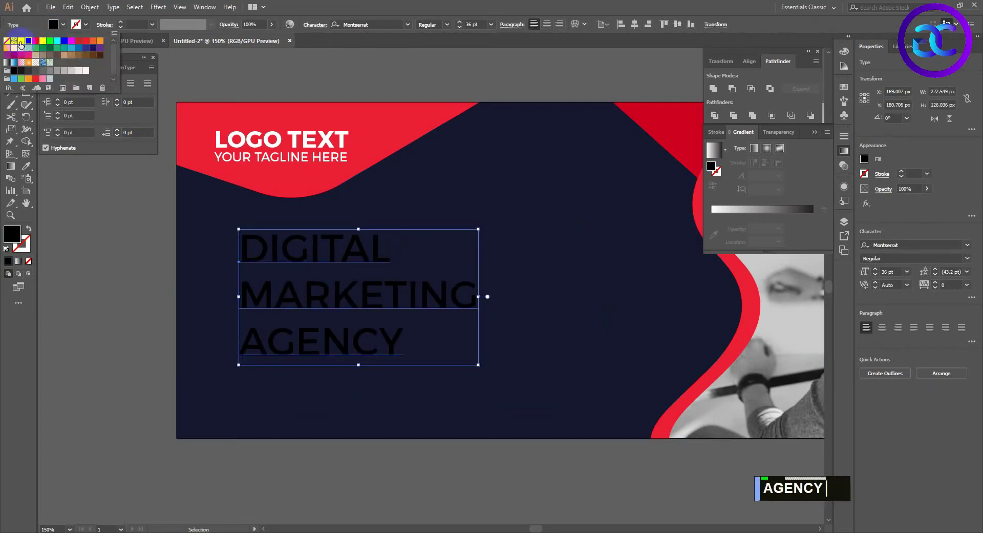
click(21, 40)
click(447, 25)
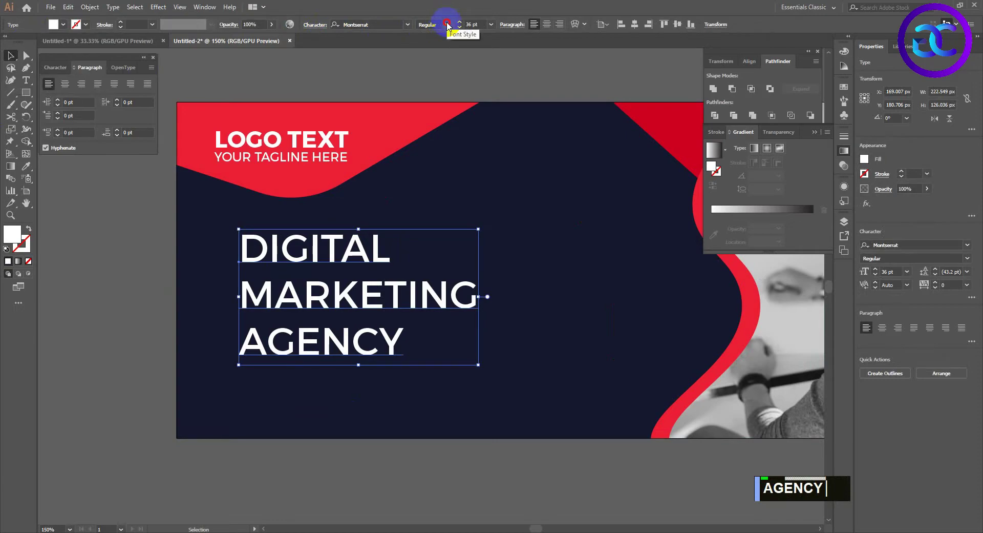
click(434, 99)
- Tighten the headline's leading to 34 pt
double_click(478, 24)
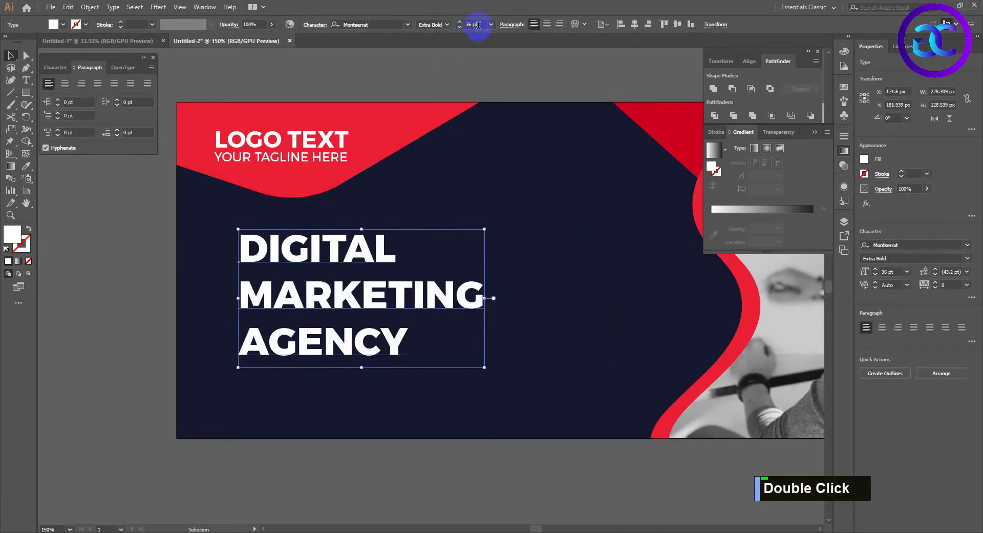
click(55, 69)
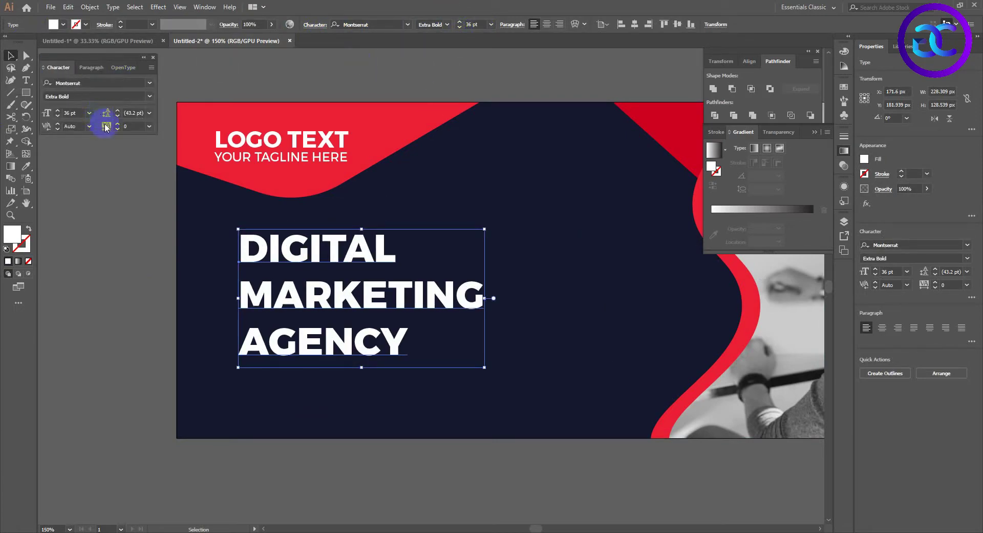
click(117, 119)
click(116, 120)
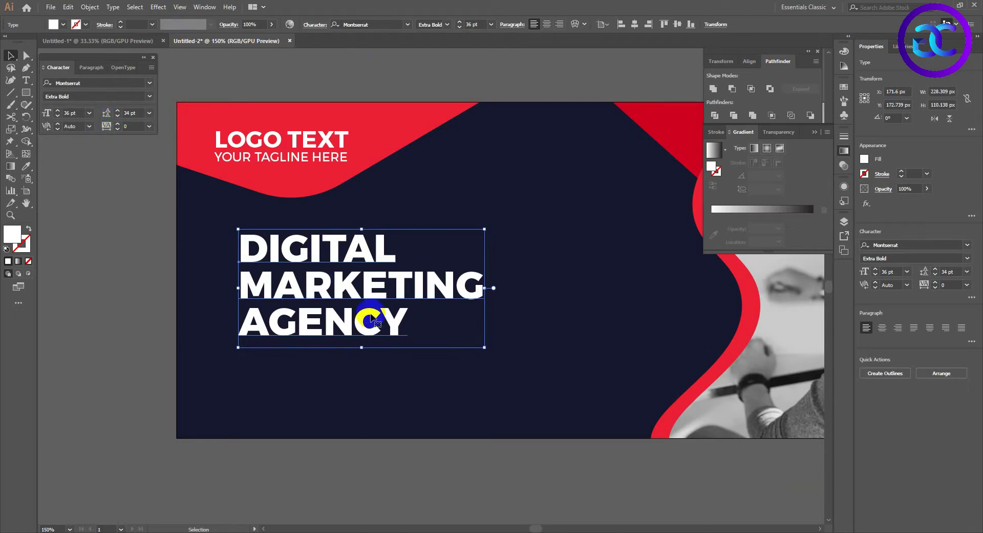
- Scale the headline down proportionally to about 28.63 pt and move it toward the middle of the navy area
drag(482, 349, 434, 323)
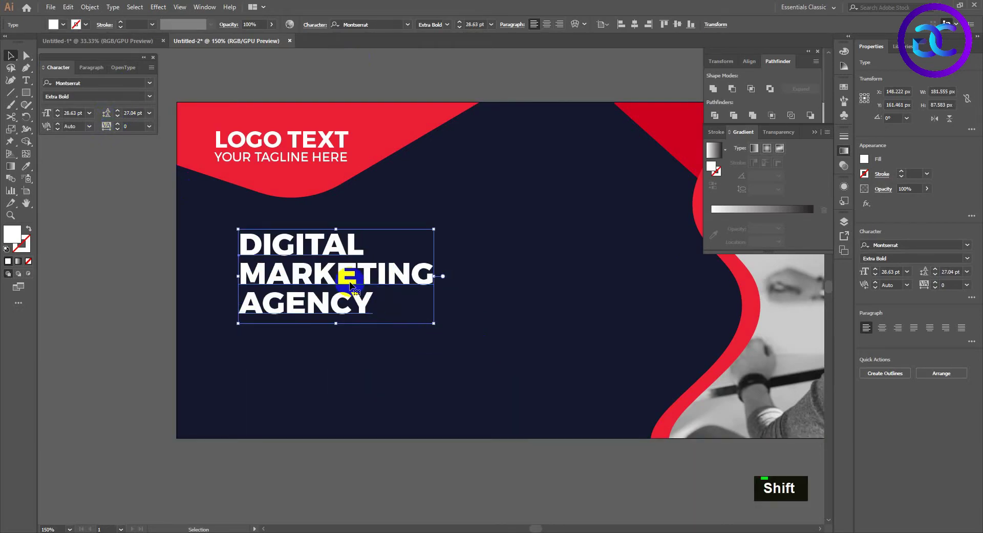
drag(345, 277, 439, 252)
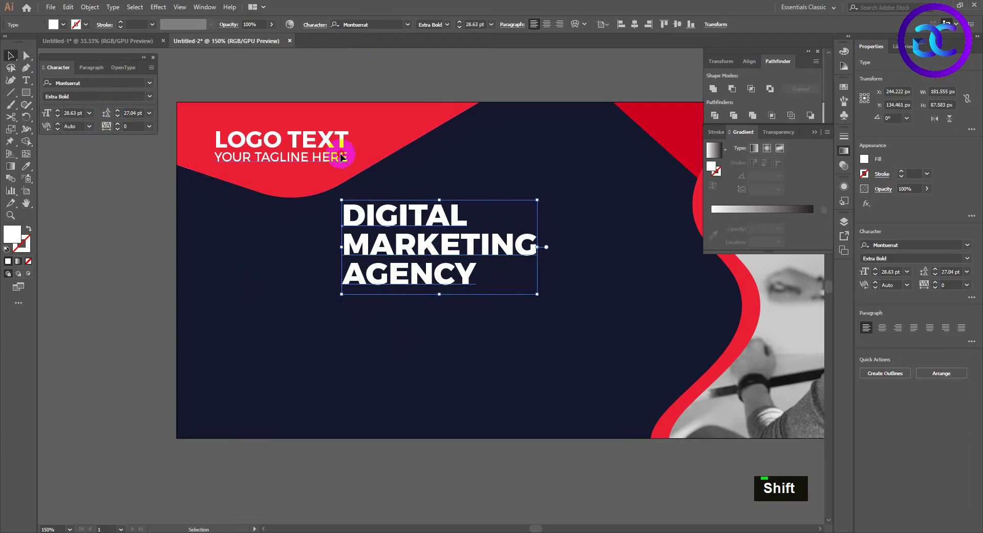
- Scale the logo text and tagline together down to about 113 px wide and nudge them slightly up and left
shift+click(343, 156)
drag(350, 164, 340, 162)
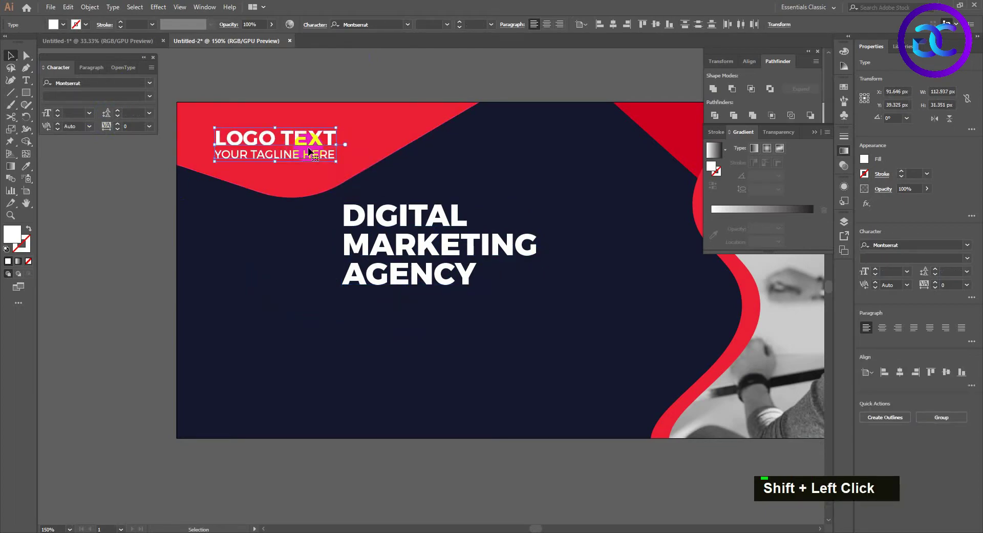
key(shift+Up)
key(Down)
key(Down)
key(Down)
key(Left)
key(Left)
- Shift the headline slightly left and up and enlarge it to about 29.73 pt
drag(375, 218, 361, 217)
drag(523, 294, 531, 298)
drag(411, 232, 411, 229)
shift+click(399, 374)
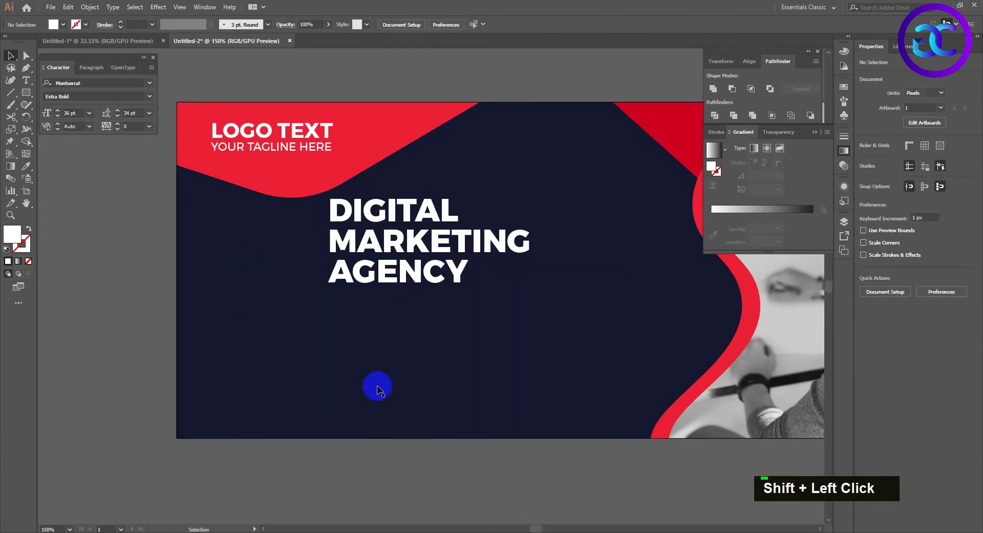
- Copy the fill hex code ED1E34 from the red shape behind the logo text
scroll(380, 388, down, 2)
scroll(431, 379, up, 2)
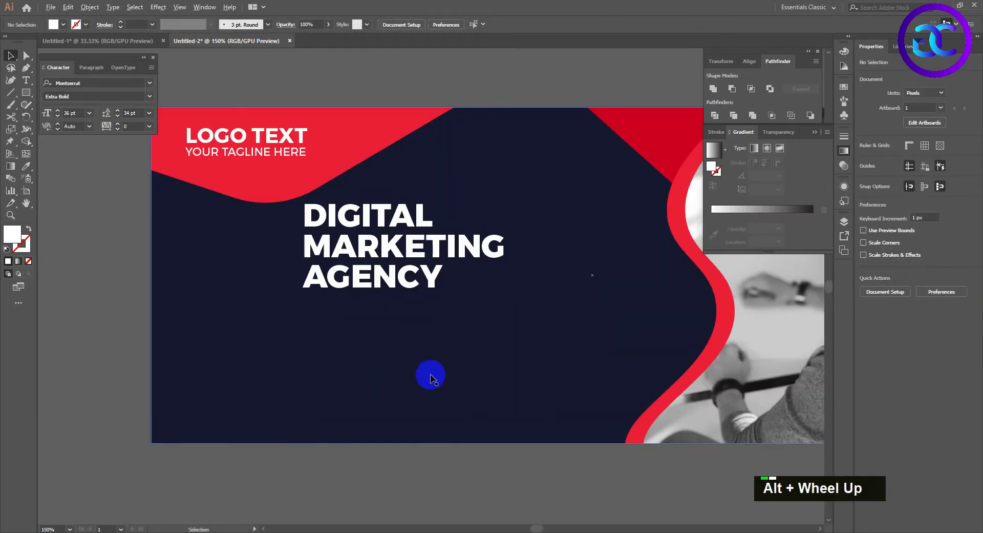
double_click(404, 292)
double_click(390, 249)
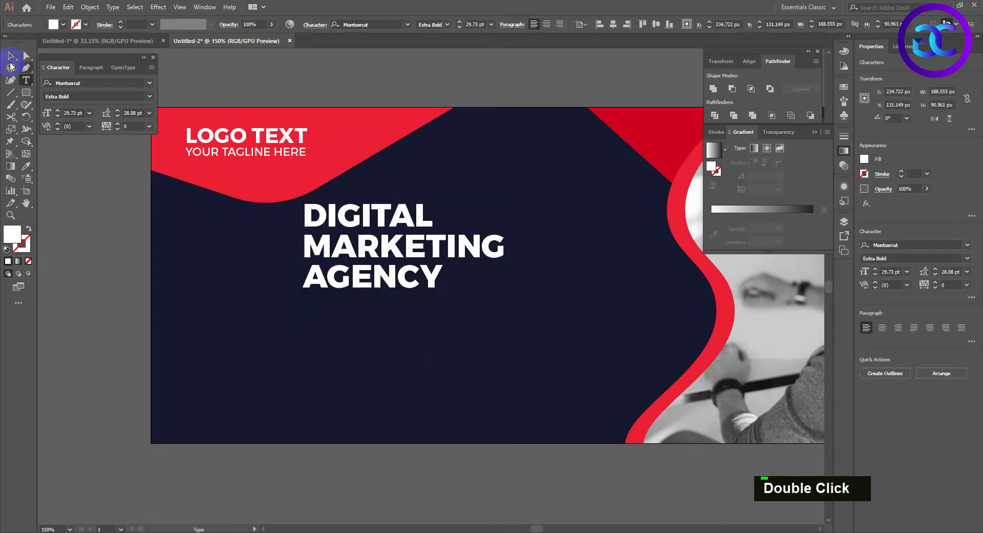
click(11, 56)
click(305, 136)
double_click(18, 230)
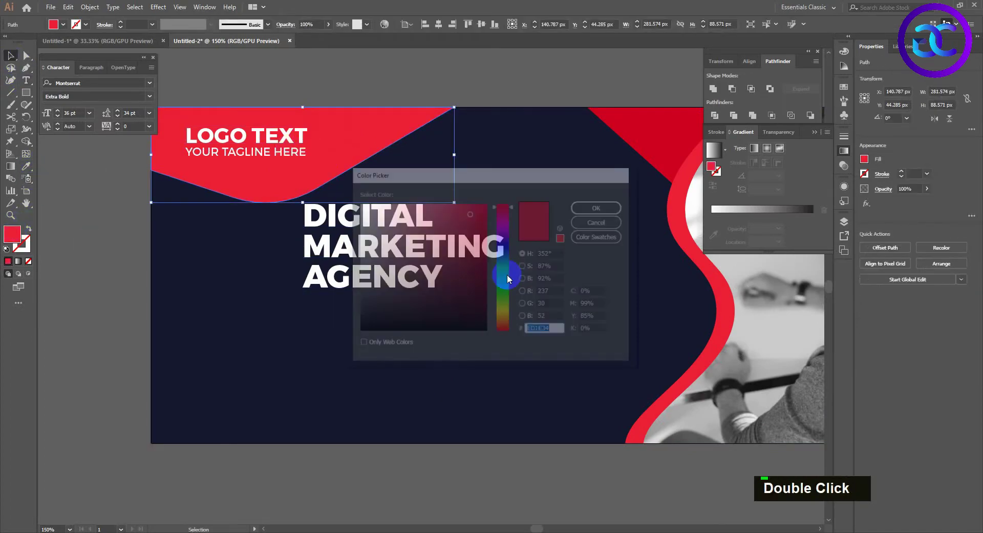
text(ED1E34)
click(600, 205)
- Recolor the word MARKETING in the headline with the red fill ED1E34
double_click(256, 251)
double_click(11, 234)
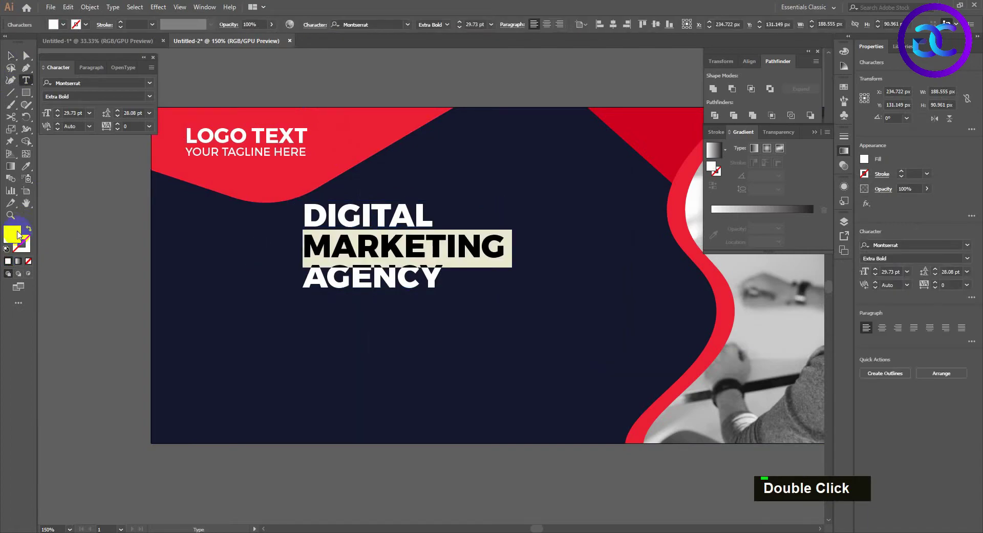
text(ED1E34)
key(Return)
click(11, 56)
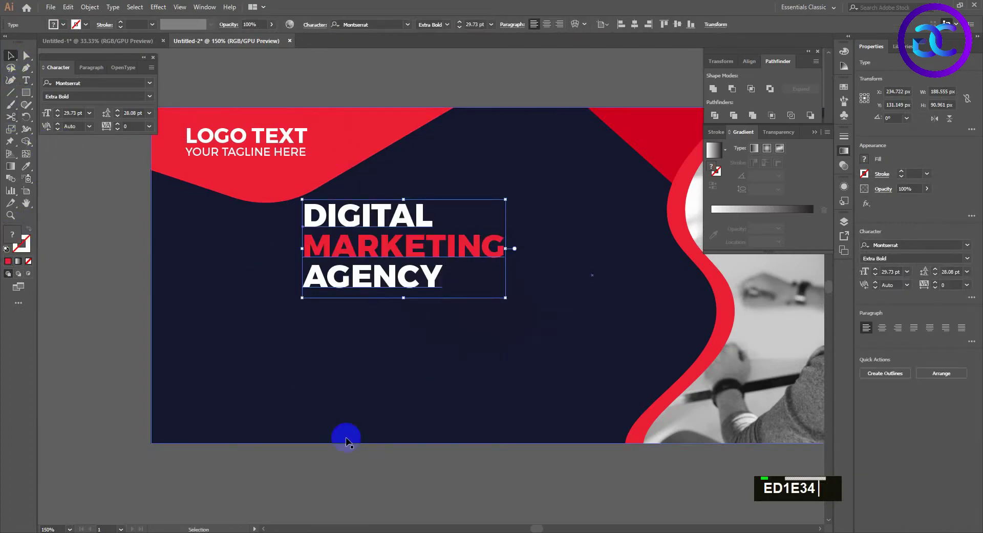
click(407, 478)
- Create a text area about 899 × 277 px below the artboard, filled with Lorem ipsum placeholder text
alt+scroll(531, 453, down, 3)
alt+scroll(401, 457, up, 1)
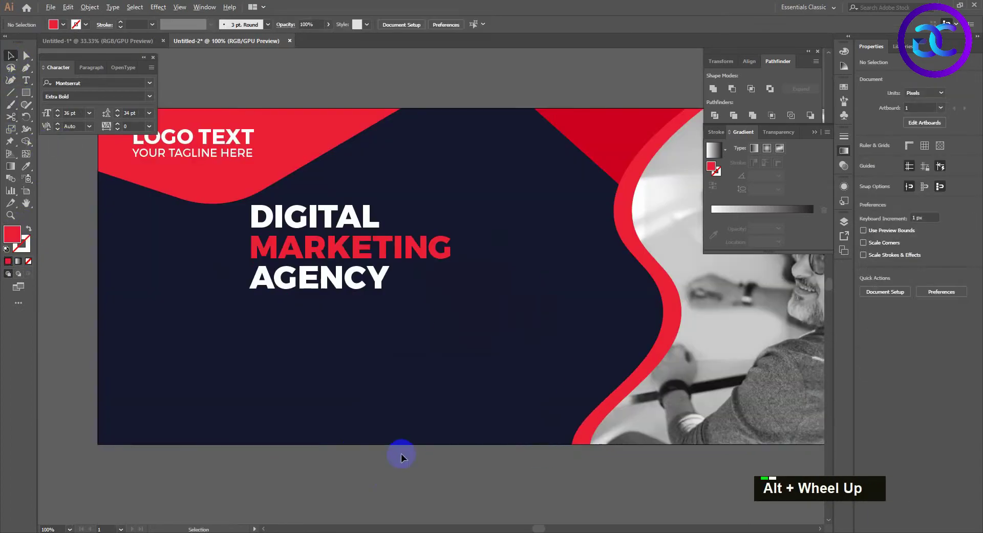
click(27, 83)
alt+scroll(275, 403, down, 2)
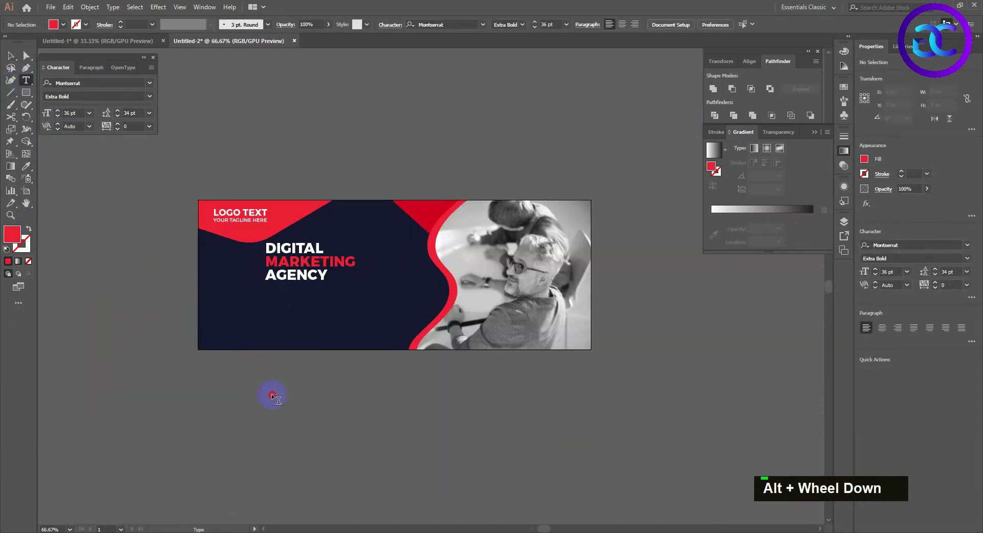
drag(219, 363, 650, 496)
key(ctrl)
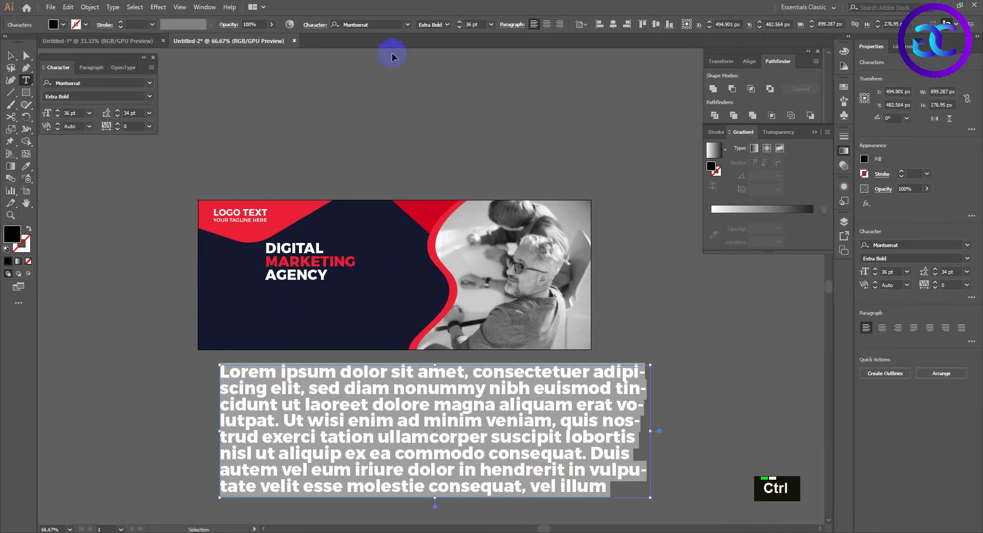
- Set the placeholder paragraph to Montserrat Regular, 18 pt, with automatic leading
click(447, 24)
click(454, 65)
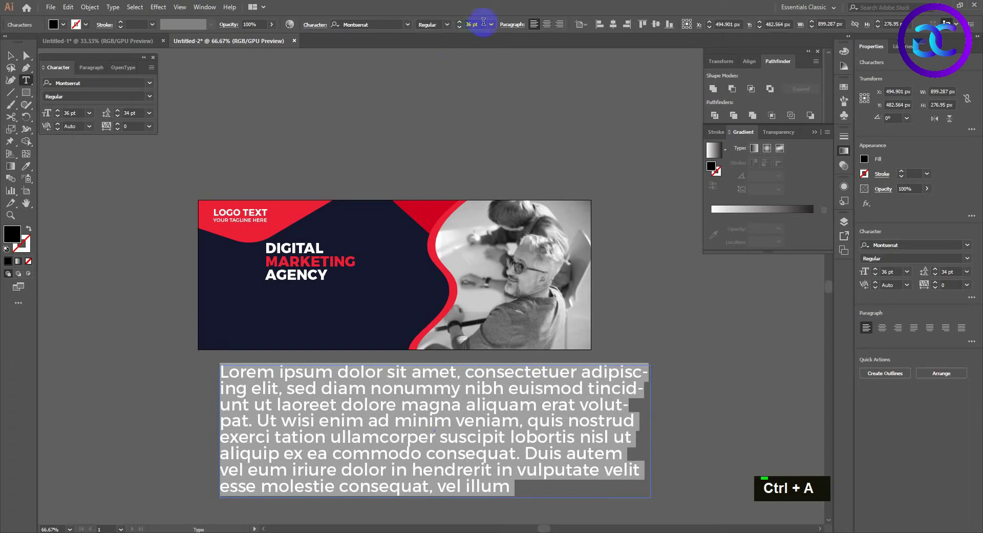
text(18)
key(Return)
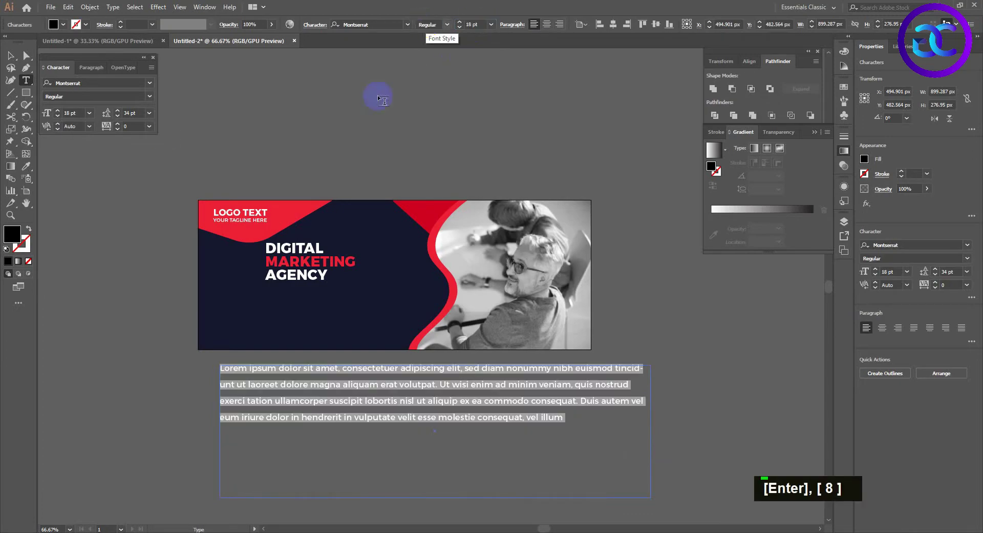
click(10, 57)
click(149, 113)
click(154, 122)
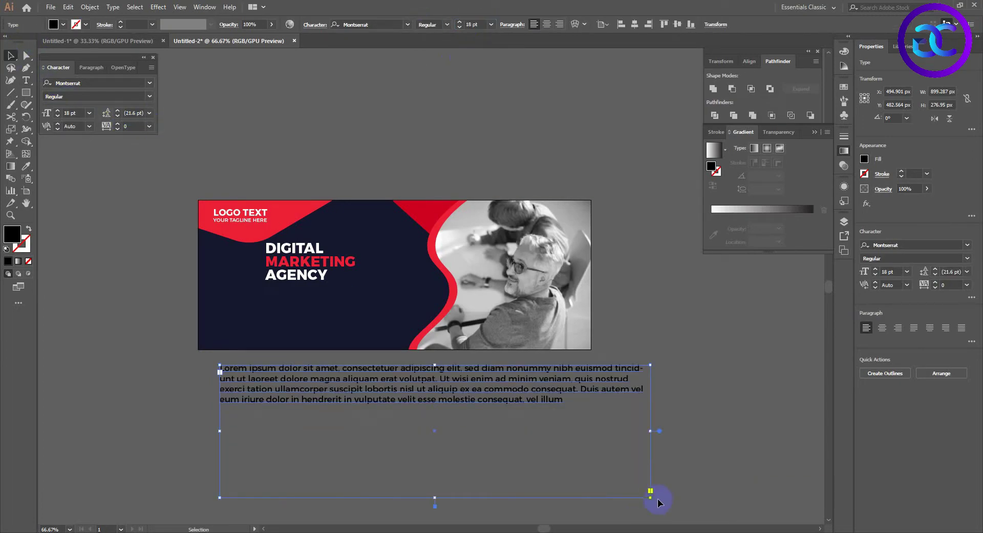
- Place the paragraph under the headline, set it to 12 pt and resize its frame to about 249 × 37 px
drag(658, 500, 393, 313)
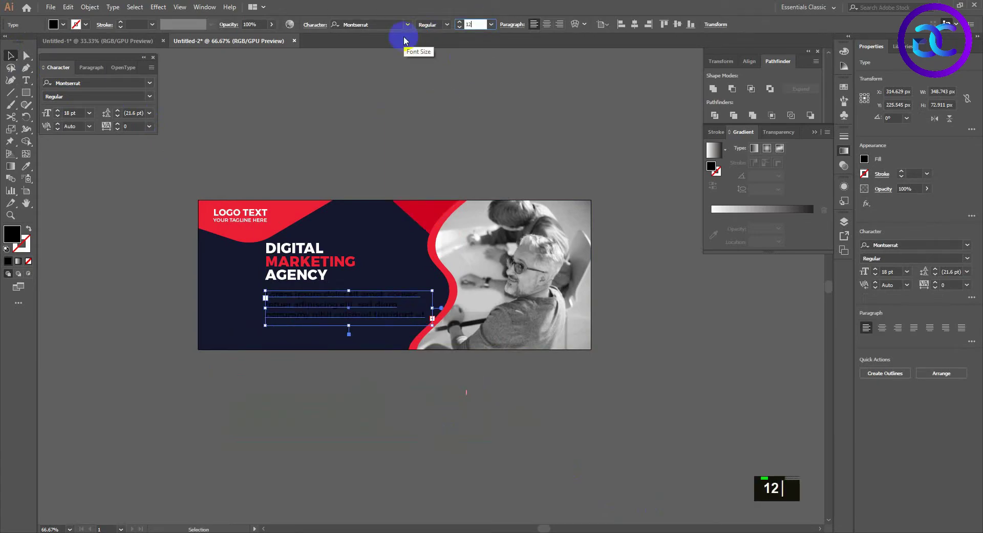
text(12)
key(Return)
scroll(270, 421, up, 2)
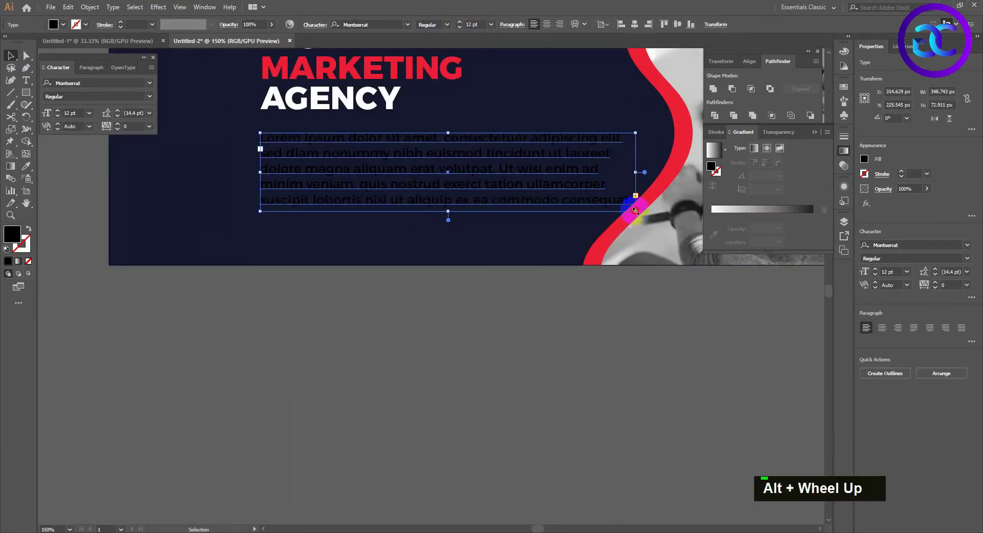
drag(635, 210, 529, 178)
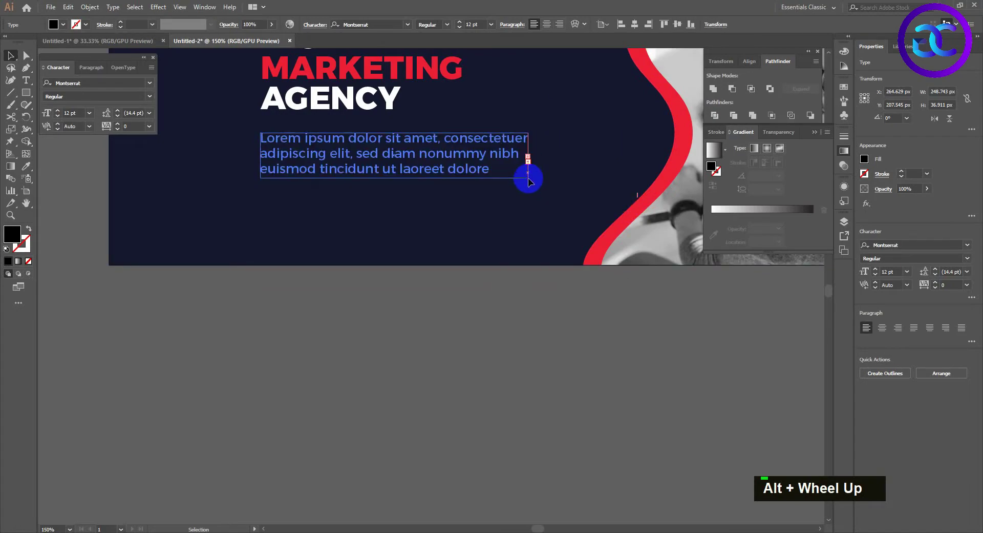
scroll(404, 358, down, 1)
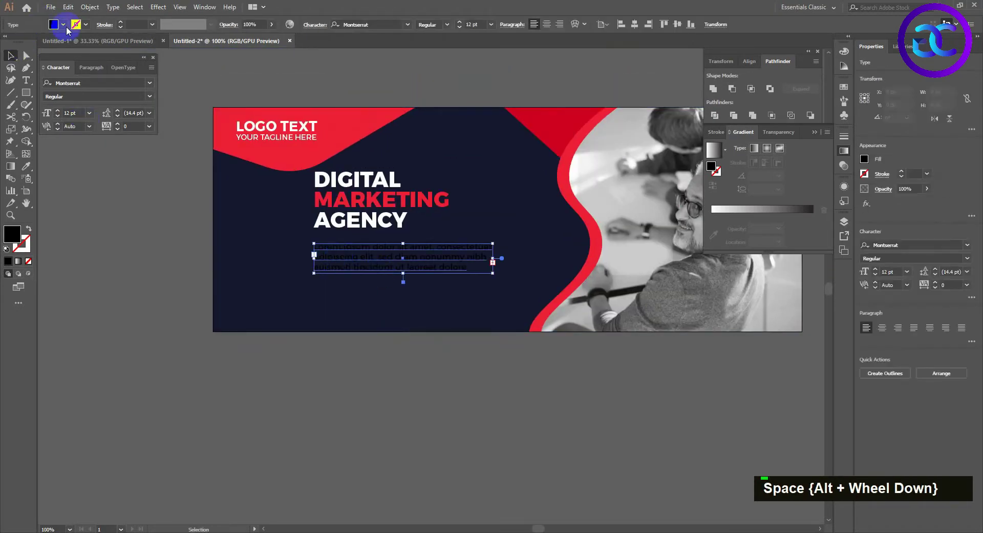
- Fill the placeholder paragraph with white
click(65, 27)
double_click(400, 272)
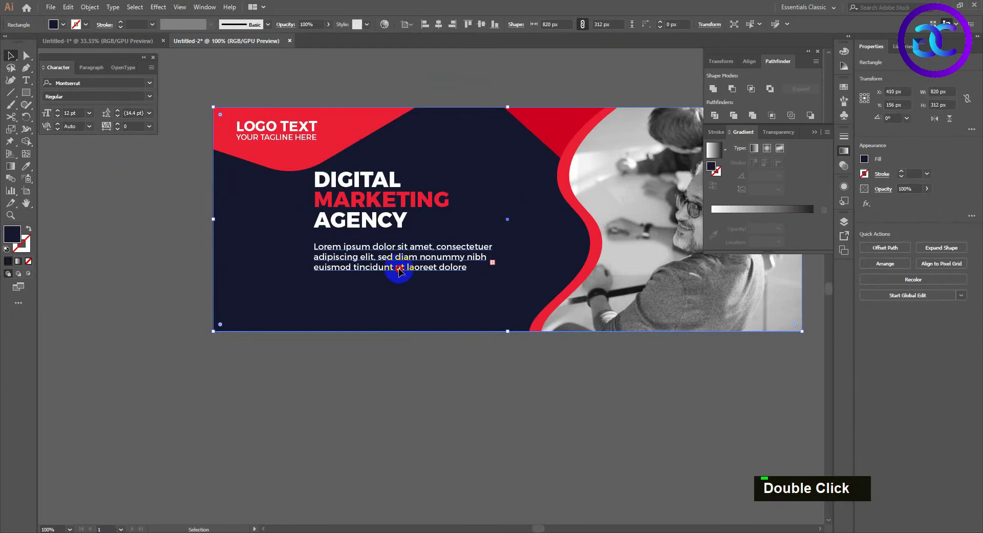
click(400, 271)
- Extend the paragraph's frame downward and cut the text after "laoreet dolore", ending it with a period
drag(402, 276, 403, 404)
double_click(462, 267)
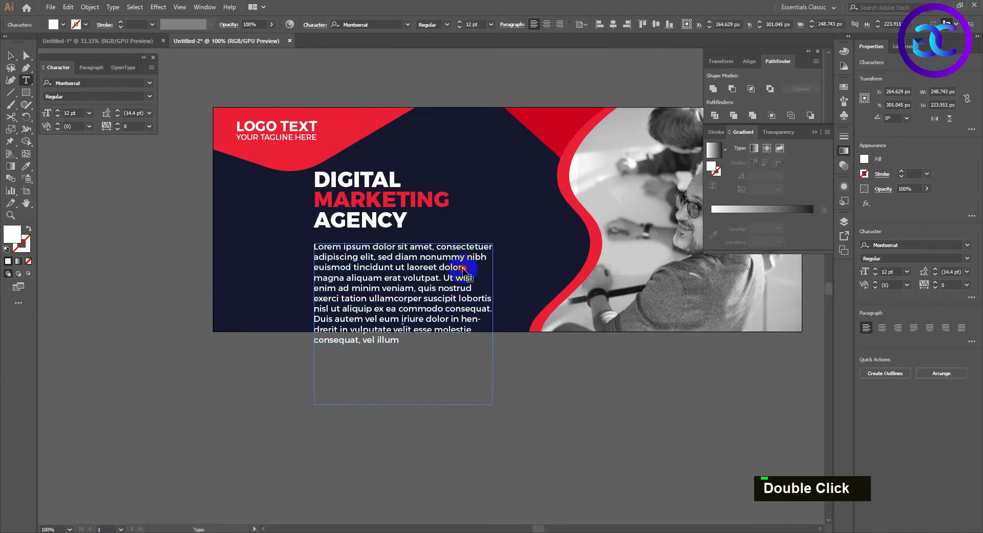
drag(467, 267, 487, 388)
text(.)
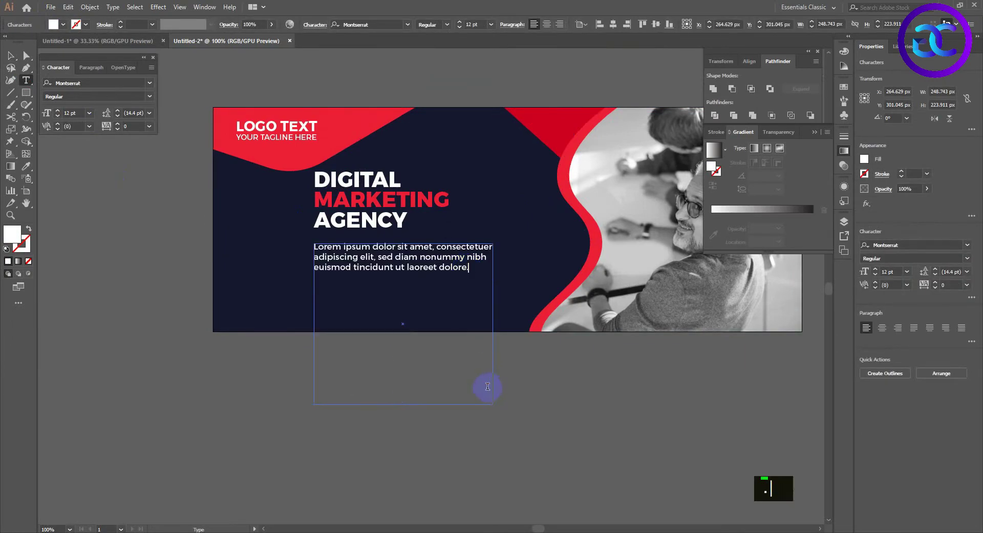
- Set the paragraph's font size to 10 pt and shorten its frame to about 36 px high
key(ctrl+a)
text(1)
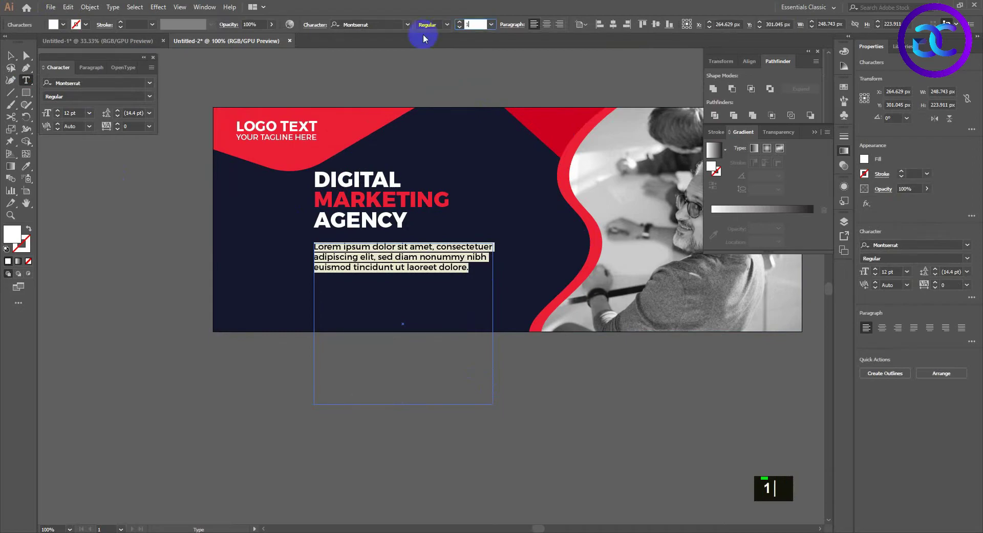
text(0)
key(Return)
click(11, 55)
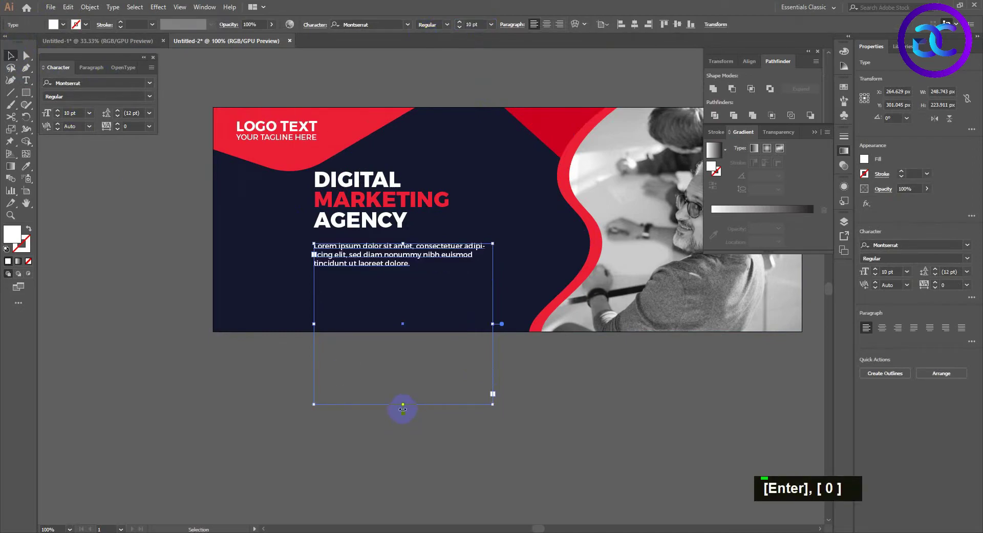
drag(390, 335, 384, 275)
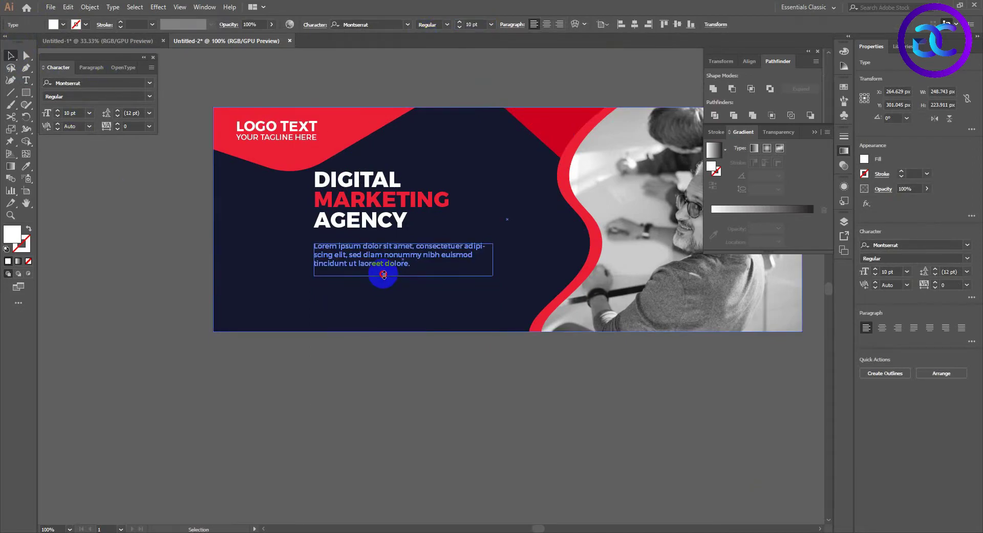
click(424, 401)
- Lower the opacity of the placeholder paragraph to a muted grey tone
scroll(400, 302, up, 1)
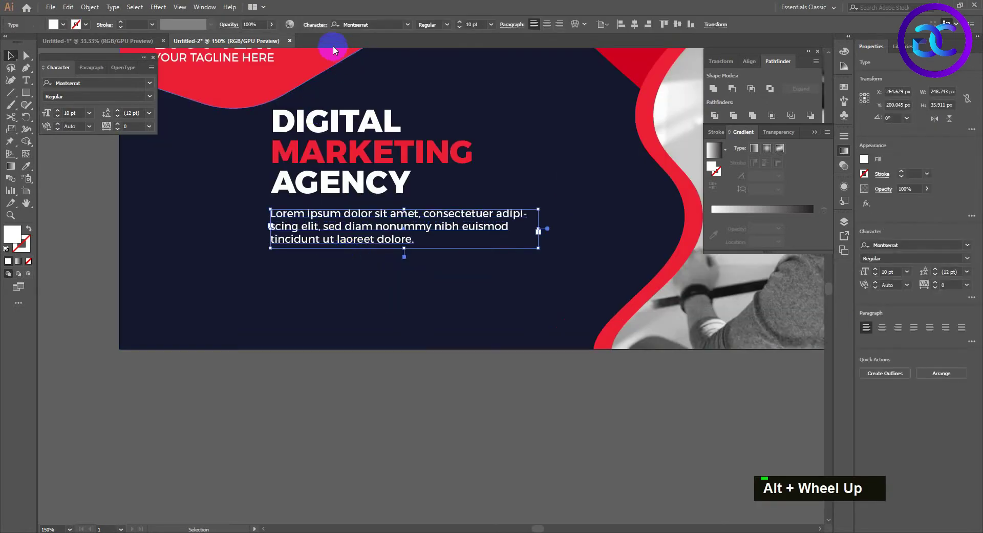
drag(258, 38, 251, 38)
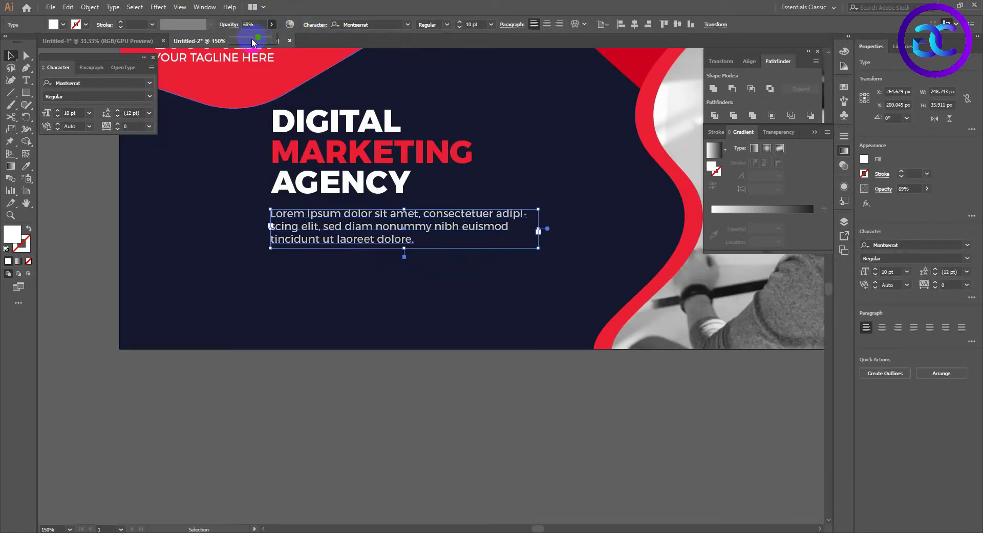
click(316, 373)
key(space)
drag(359, 399, 355, 439)
scroll(355, 438, down, 1)
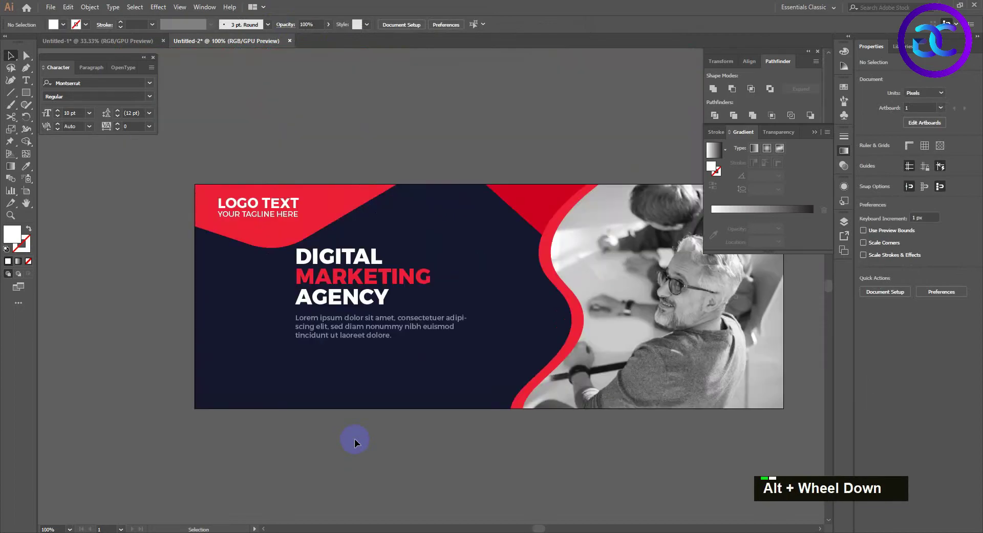
scroll(355, 439, up, 1)
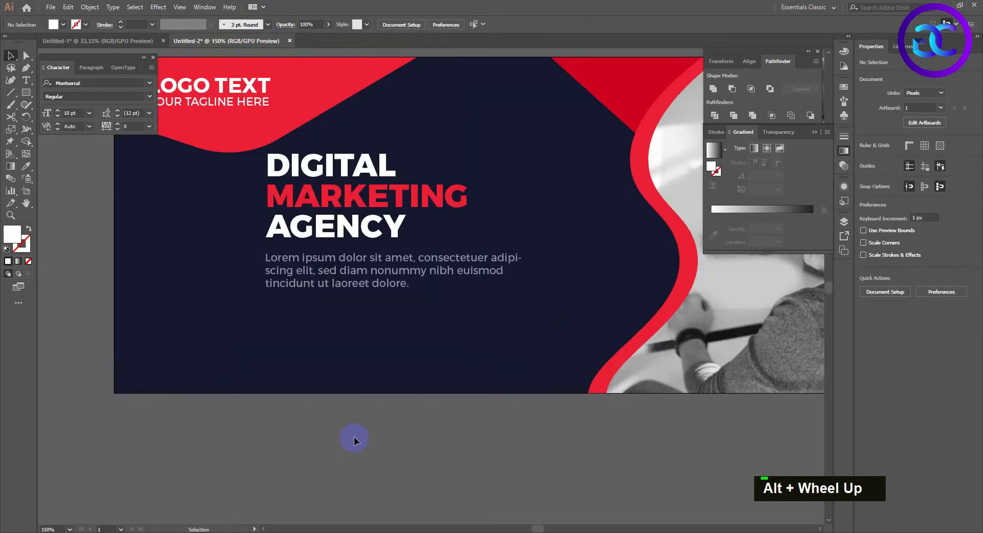
- Draw an 88 × 24 px button with fully rounded corners below the paragraph and fill it with the wave's red
click(26, 92)
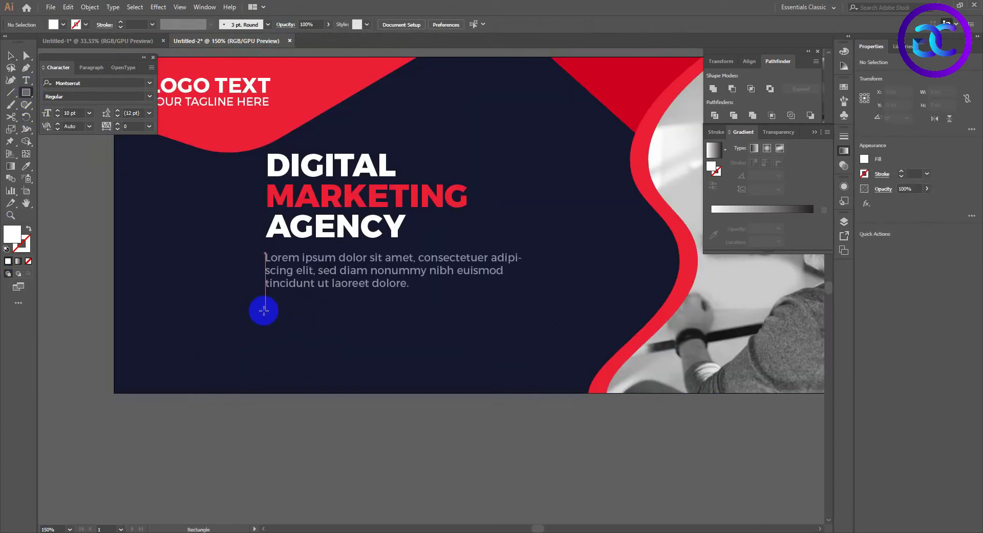
drag(265, 310, 360, 336)
key(a)
key(i)
click(663, 207)
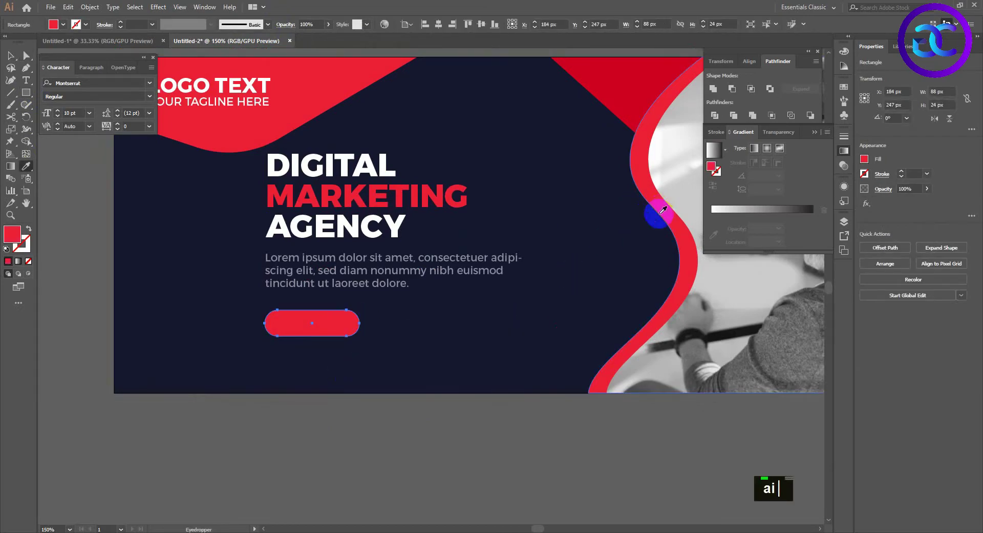
key(v)
click(406, 384)
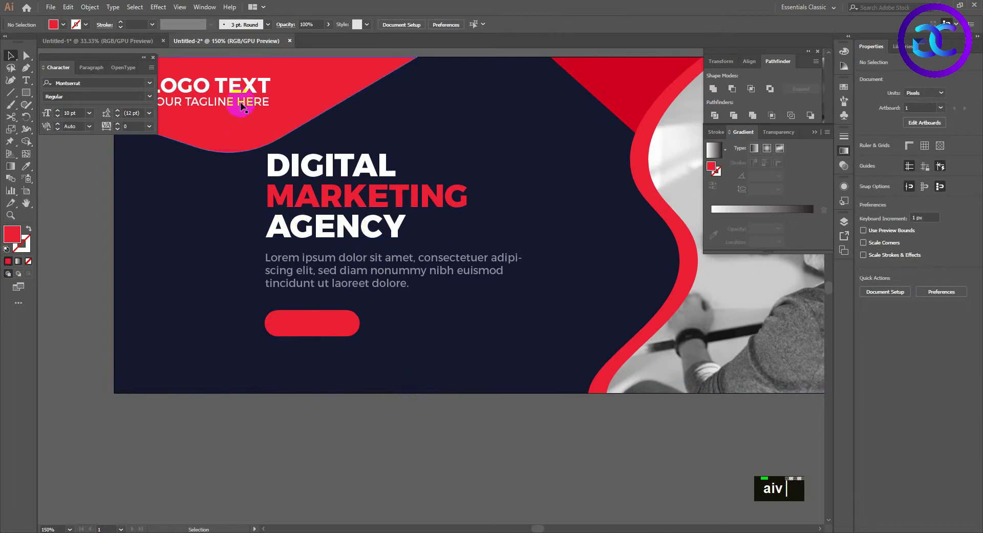
- Duplicate the LOGO TEXT onto the red button, bring it to the front and change its wording to GET STARTED
alt+drag(235, 91, 353, 326)
key(ctrl+shift+bracketright)
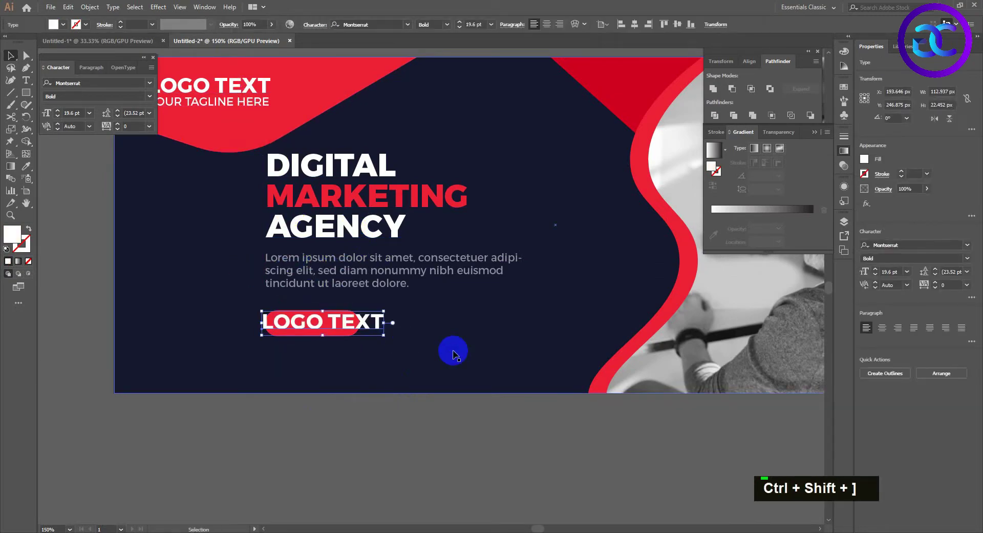
key(t)
triple_click(338, 324)
key(Caps_Lock)
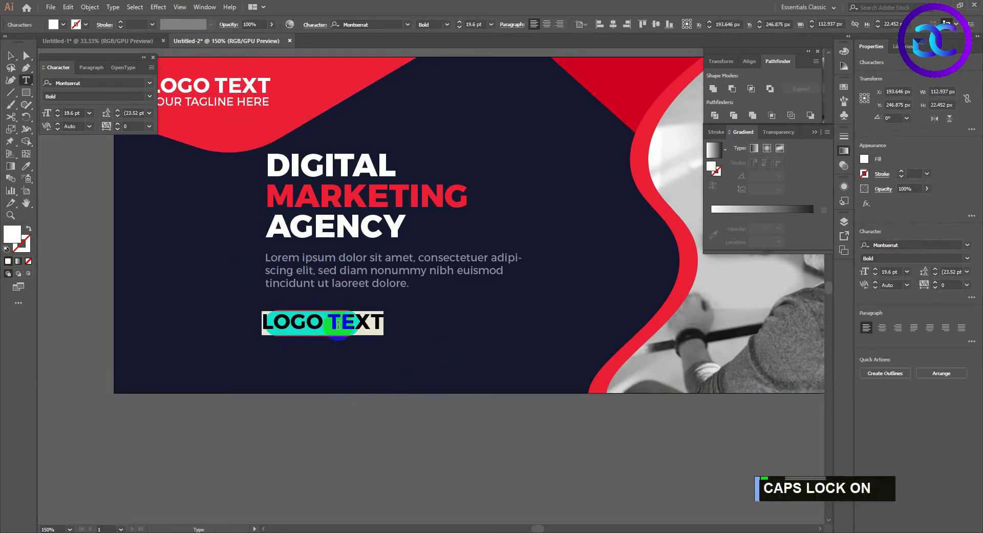
text(GET STARTED)
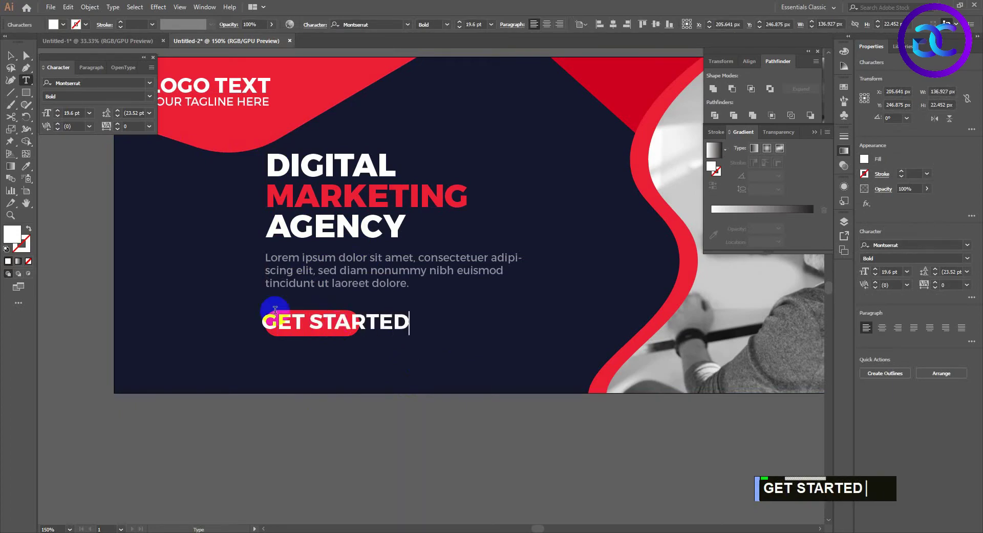
double_click(10, 55)
click(541, 348)
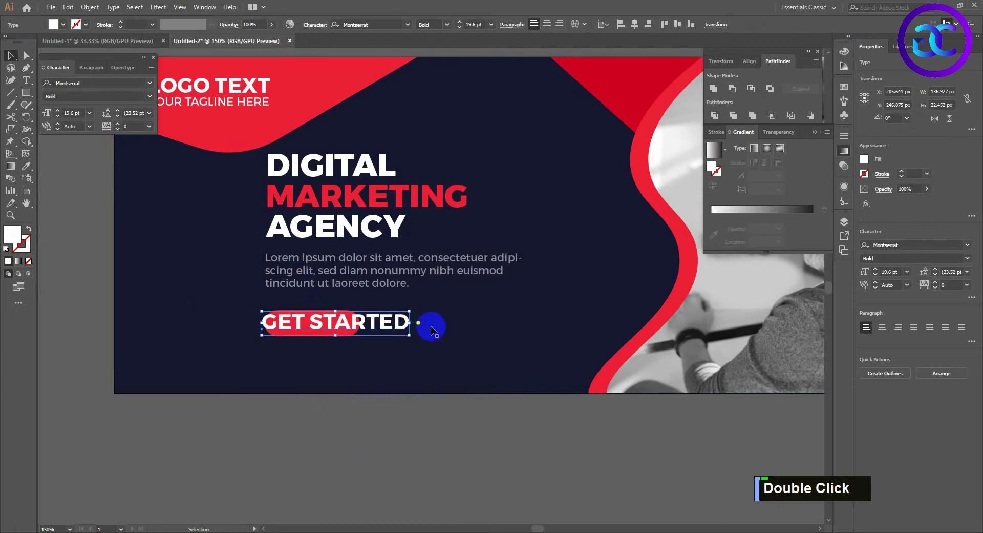
- Scale the GET STARTED text down to about 9.5 pt and place it inside the red button
drag(409, 322, 330, 325)
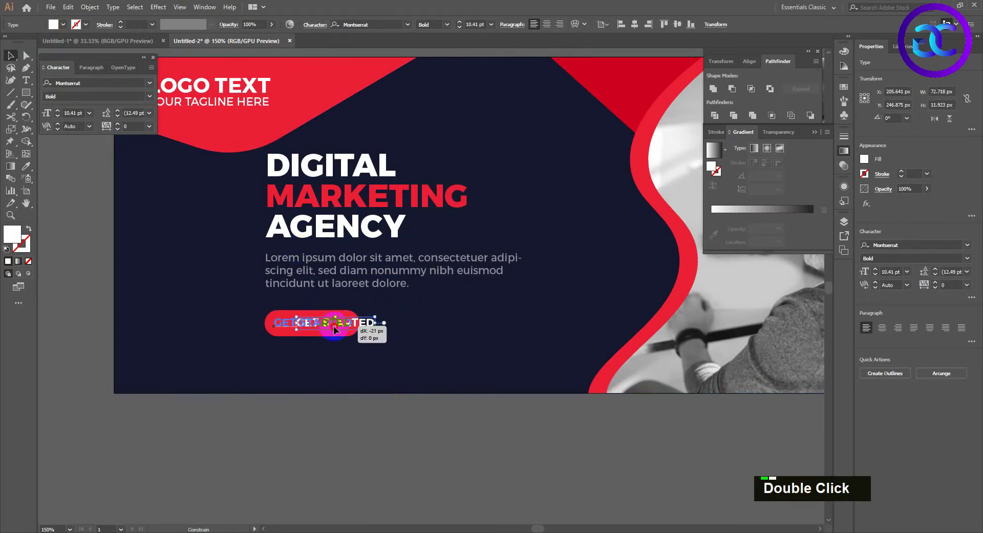
click(378, 404)
scroll(333, 347, up, 2)
click(323, 296)
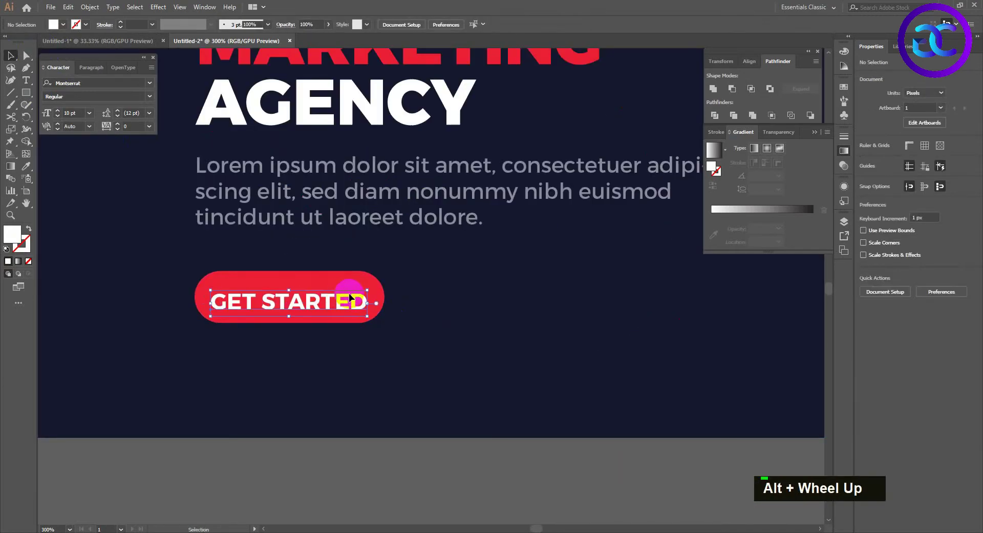
drag(365, 288, 364, 292)
- Center the GET STARTED text horizontally and vertically on the red button
shift+click(359, 292)
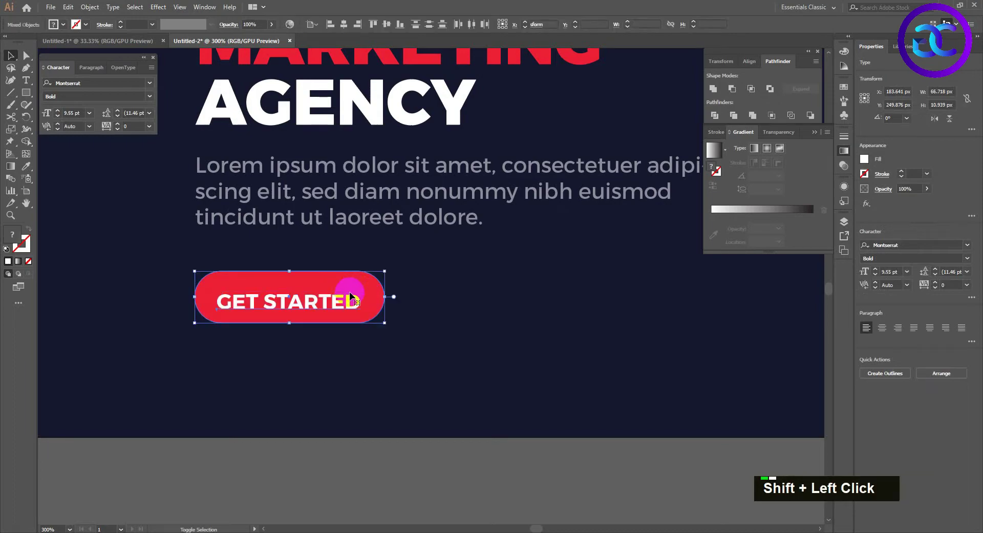
click(353, 27)
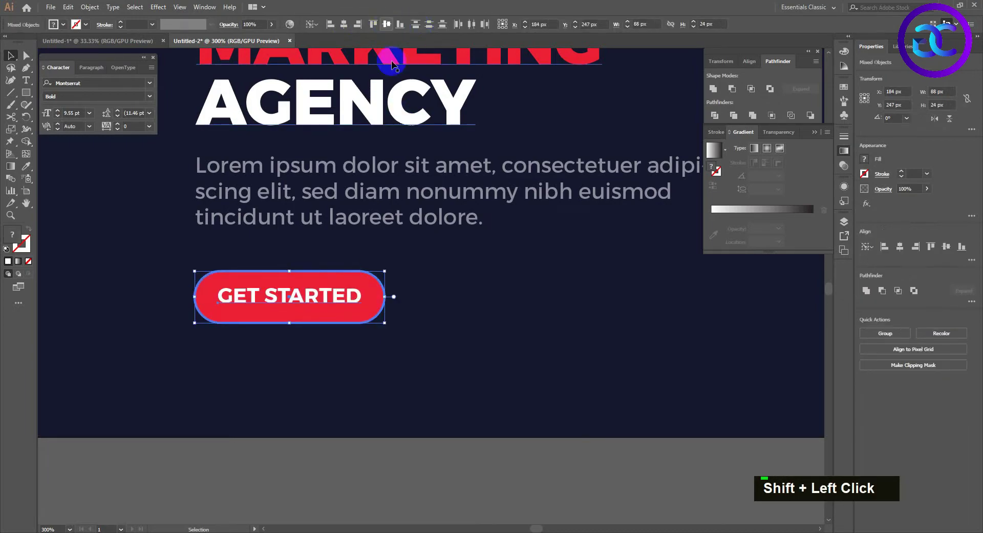
click(318, 443)
scroll(318, 444, down, 2)
scroll(319, 443, down, 1)
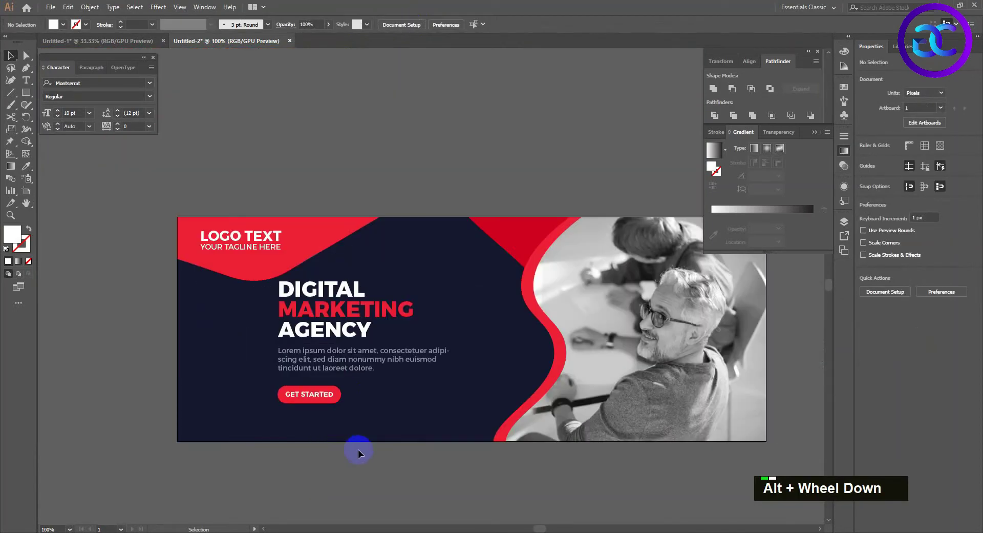
- Move the headline, paragraph, red button and its label together slightly down on the banner
scroll(310, 404, up, 2)
click(323, 377)
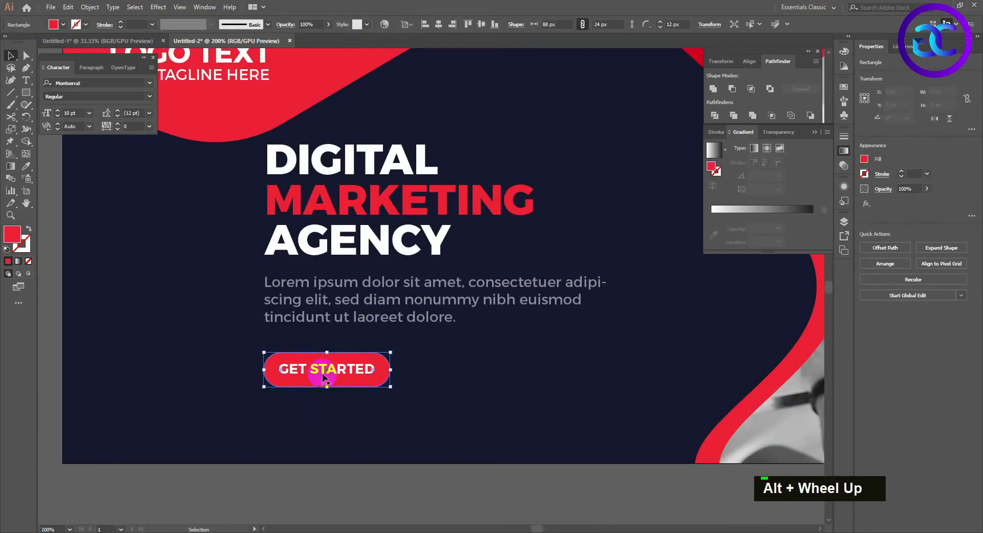
shift+click(345, 363)
shift+click(340, 300)
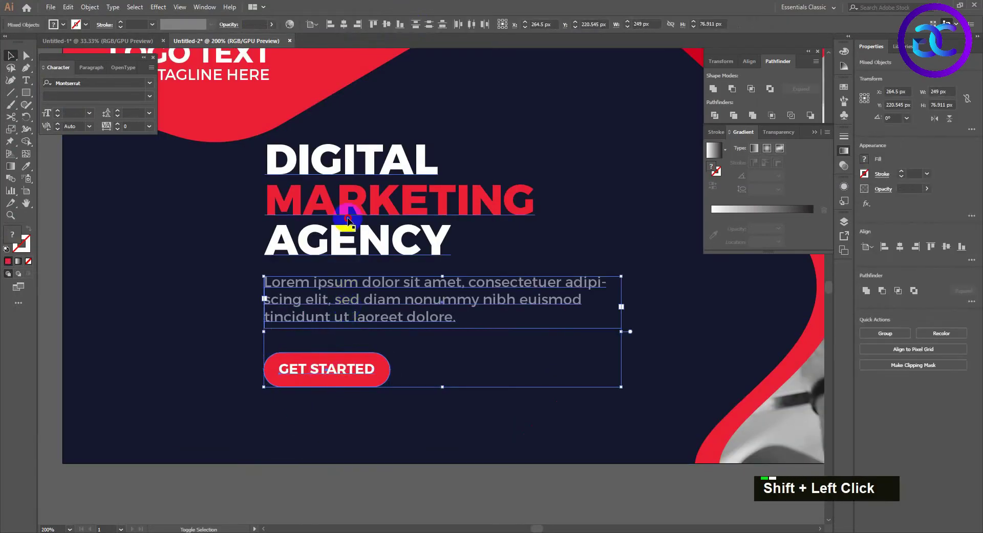
shift+click(351, 215)
click(373, 484)
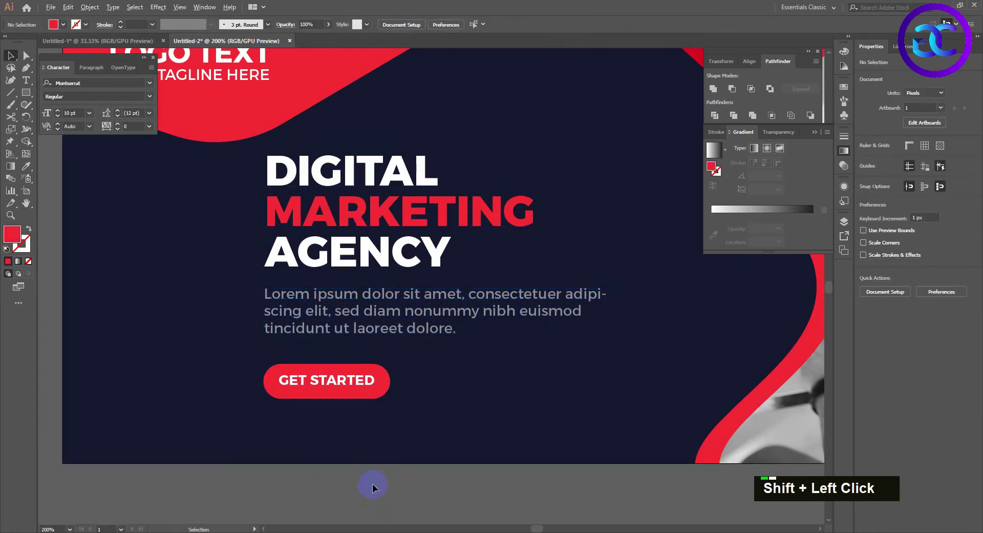
scroll(373, 483, down, 2)
drag(427, 473, 413, 461)
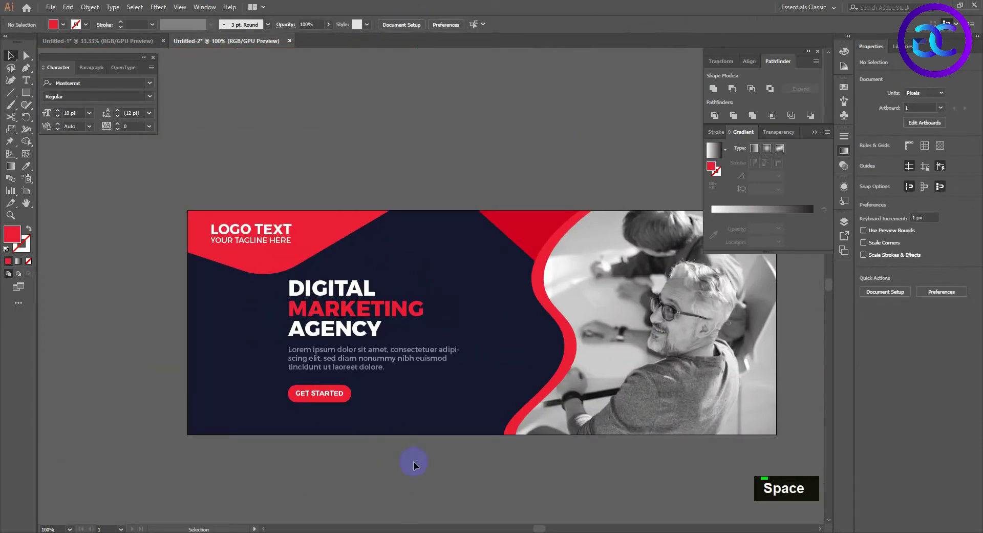
- Draw a red triangle with the Pen tool along the banner's lower left edge and round its inner corner to about 76 px
scroll(380, 460, up, 1)
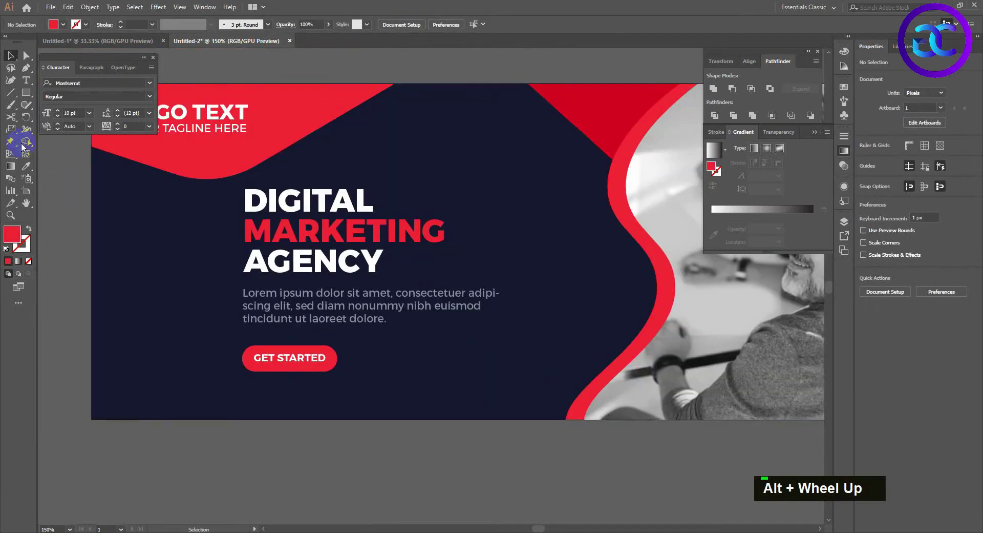
click(29, 70)
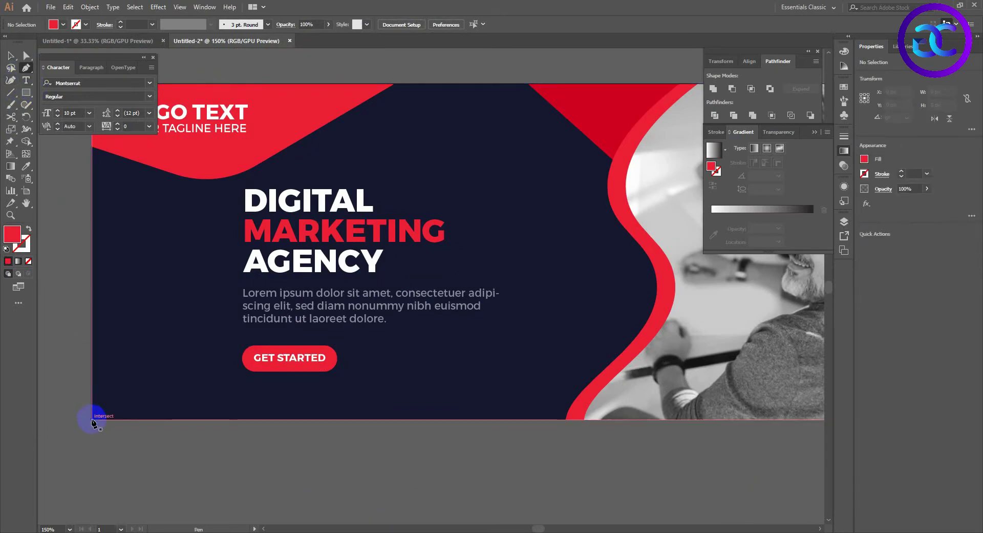
click(92, 419)
click(155, 367)
click(92, 201)
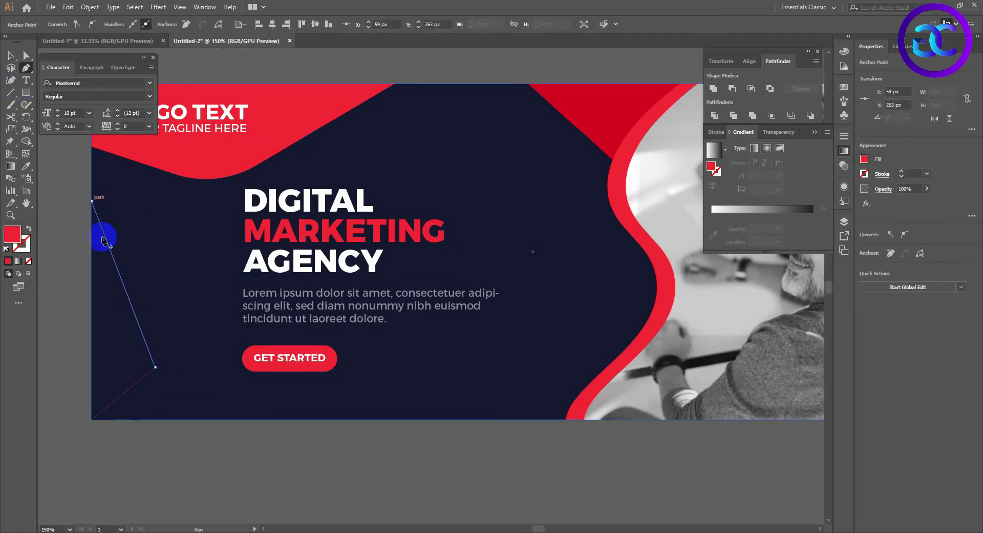
click(92, 418)
key(a)
click(146, 366)
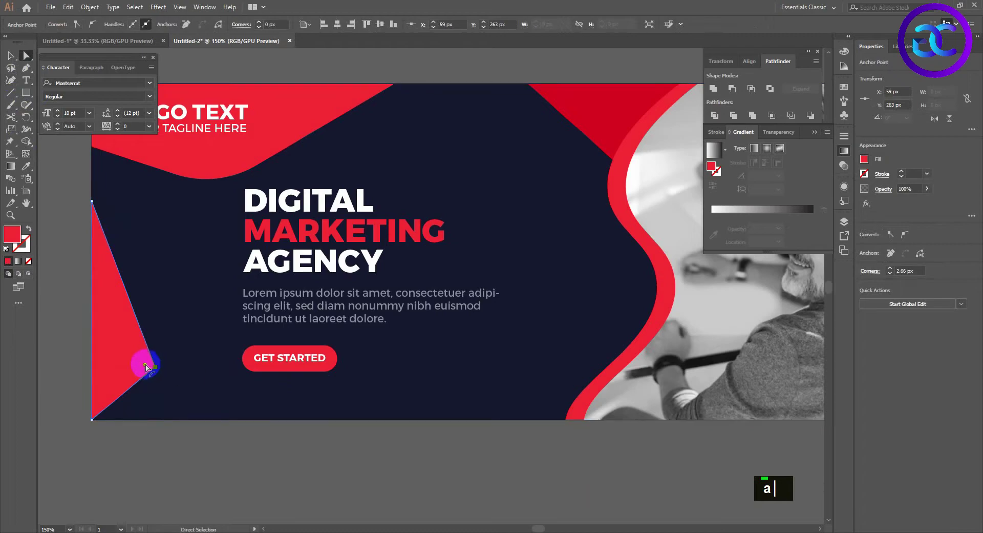
drag(79, 339, 74, 336)
click(259, 494)
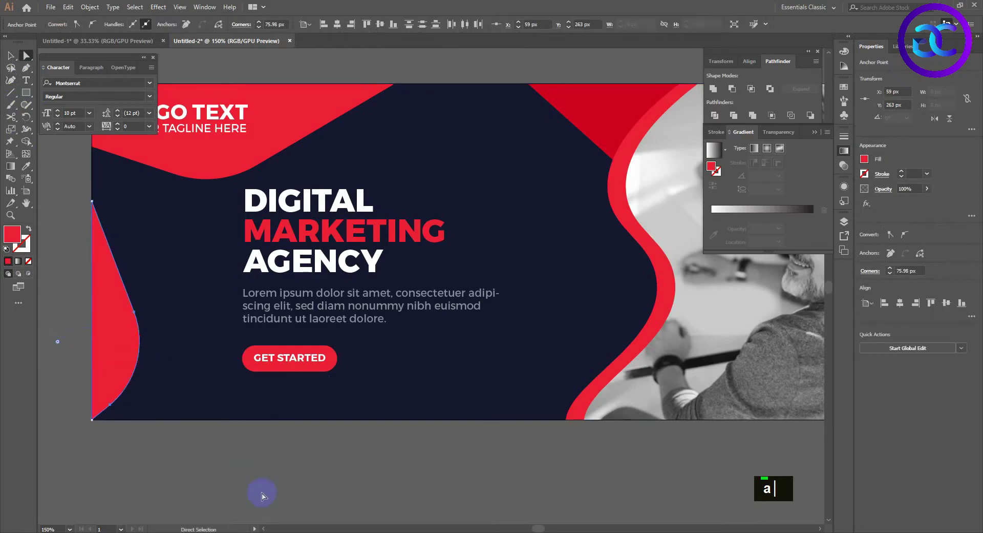
- Draw a red 28 × 186 px vertical bar standing on the banner's lower edge and make two evenly spaced copies beside it
click(26, 92)
mouse_move(416, 418)
mouse_down()
mouse_move(453, 241)
mouse_move(446, 219)
mouse_up()
key(v)
drag(433, 268, 482, 276)
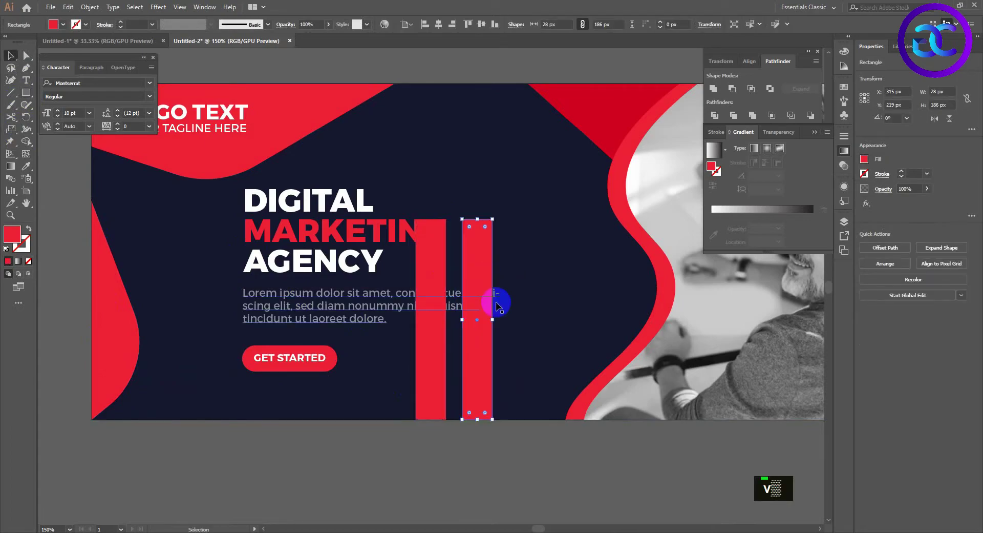
key(ctrl+d)
- Shear the three red bars together into diagonal stripes leaning right, with an overall width of about 259 px
shift+click(467, 358)
shift+click(431, 358)
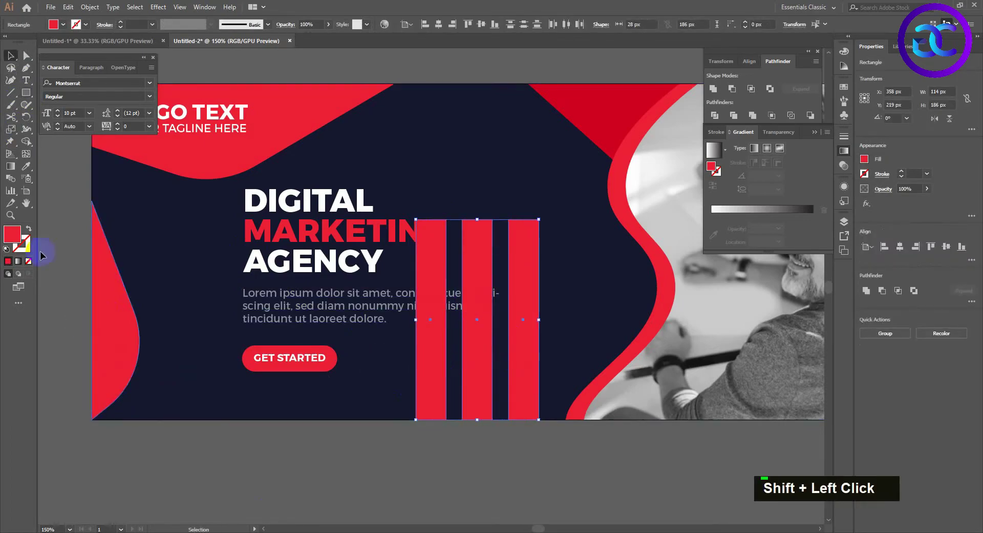
right_click(26, 140)
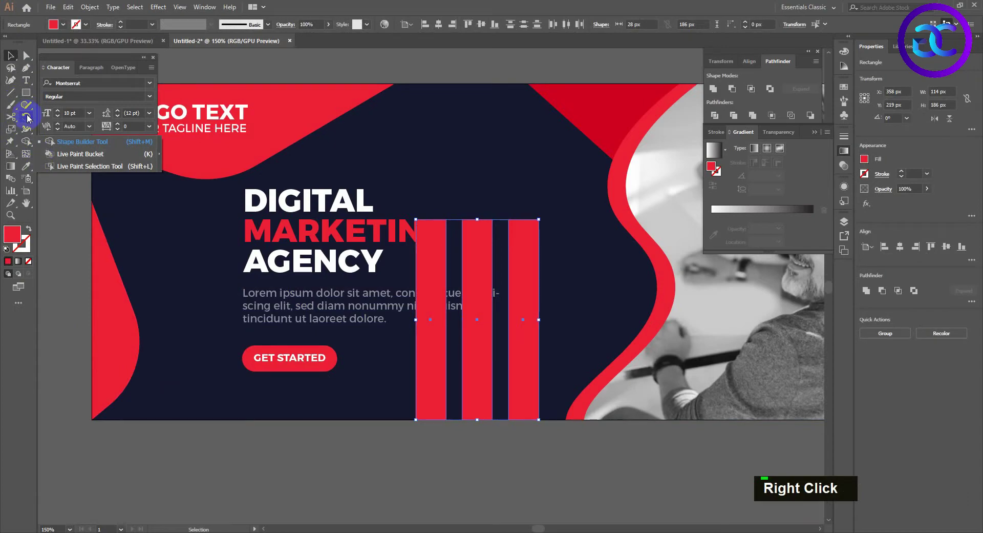
right_click(28, 120)
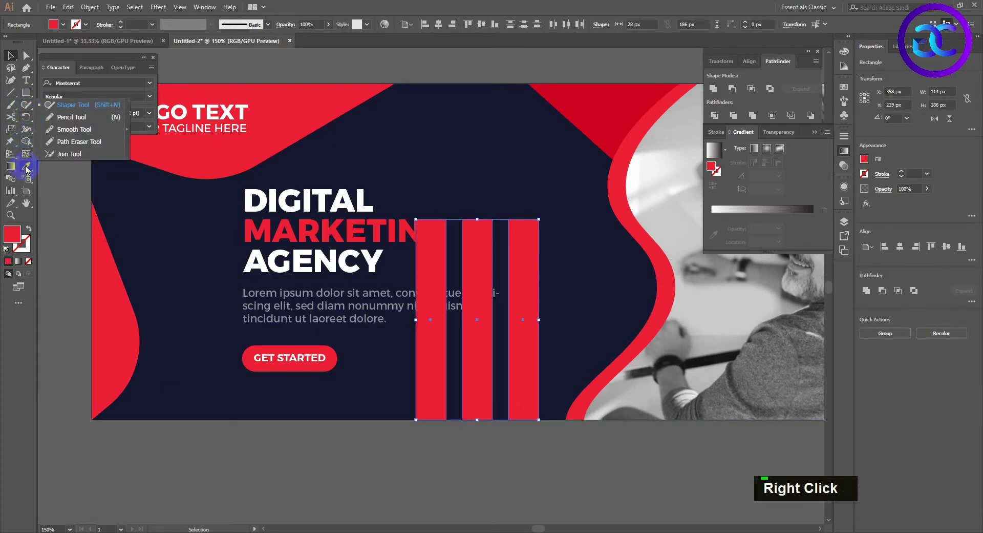
right_click(10, 129)
click(56, 141)
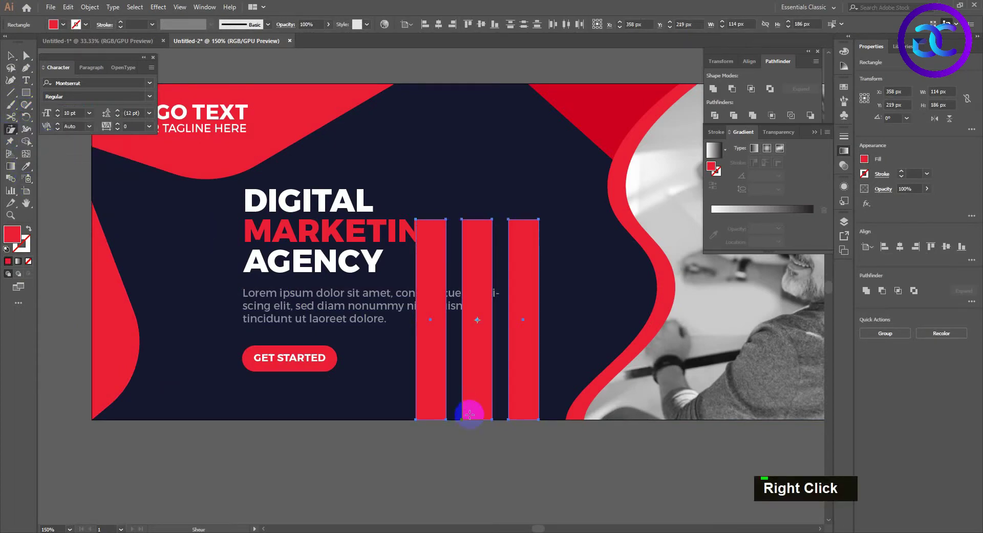
drag(476, 419, 399, 417)
drag(474, 376, 511, 368)
key(v)
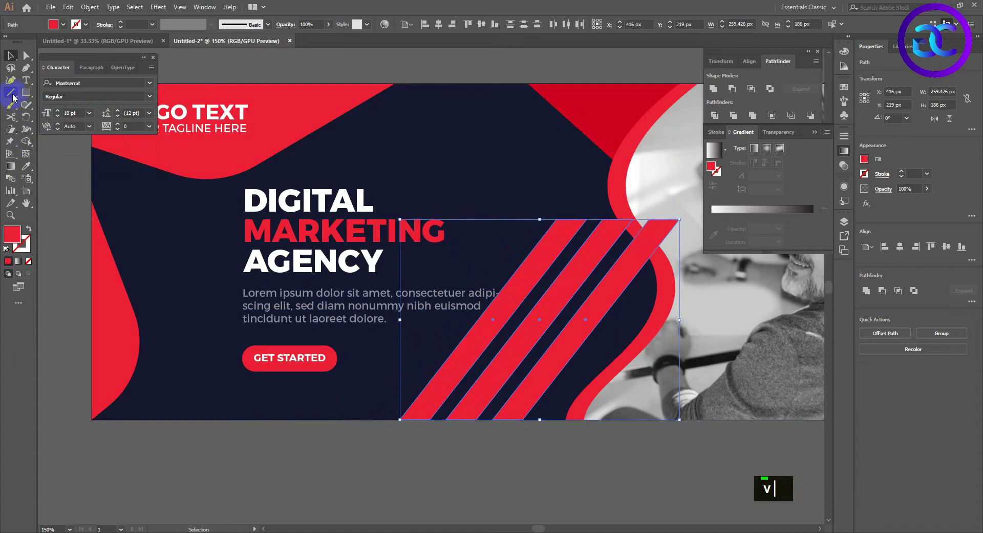
- Trim the upper ends of the diagonal stripes along a straight line with Shape Builder, leaving them 147 px tall, and delete the leftovers
click(10, 92)
drag(528, 84, 528, 302)
mouse_move(510, 261)
mouse_down()
mouse_move(687, 271)
mouse_move(609, 250)
mouse_move(662, 244)
mouse_move(515, 230)
mouse_up()
key(v)
shift+click(549, 286)
key(shift+m)
key(v)
click(613, 445)
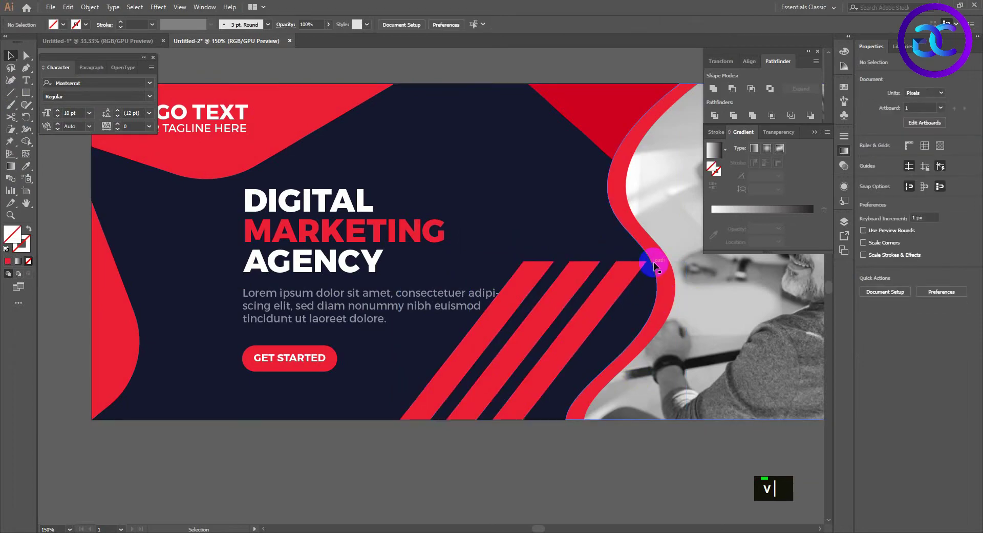
drag(650, 261, 595, 221)
key(Delete)
- Fill the three stripes with a linear gradient running from the background navy to white at 0% opacity
click(612, 296)
shift+click(560, 288)
shift+click(522, 286)
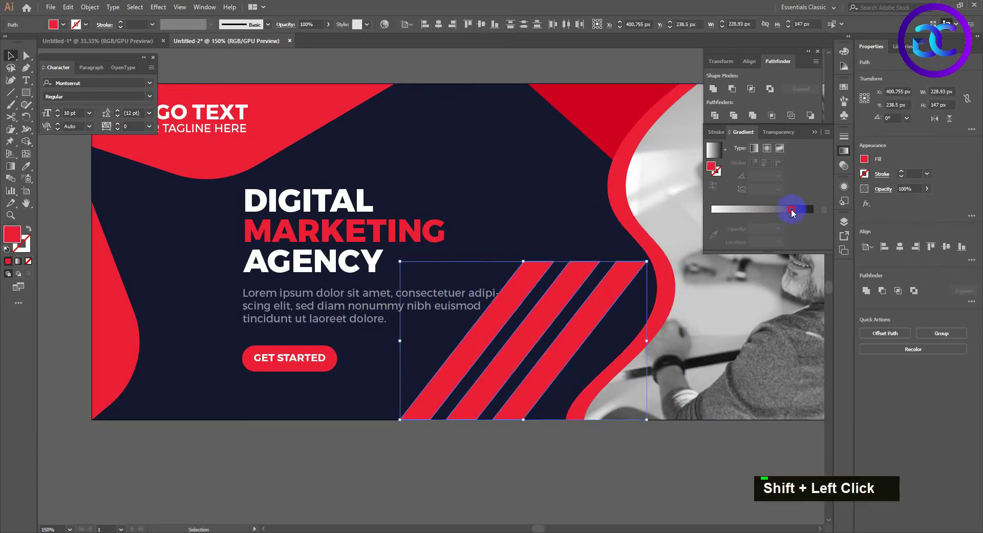
click(813, 216)
key(i)
shift+click(579, 220)
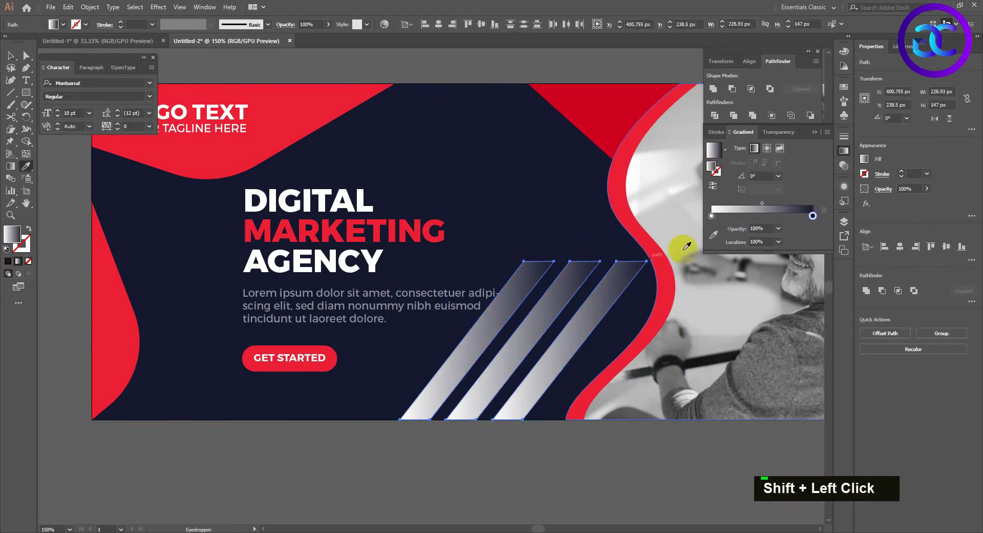
click(712, 187)
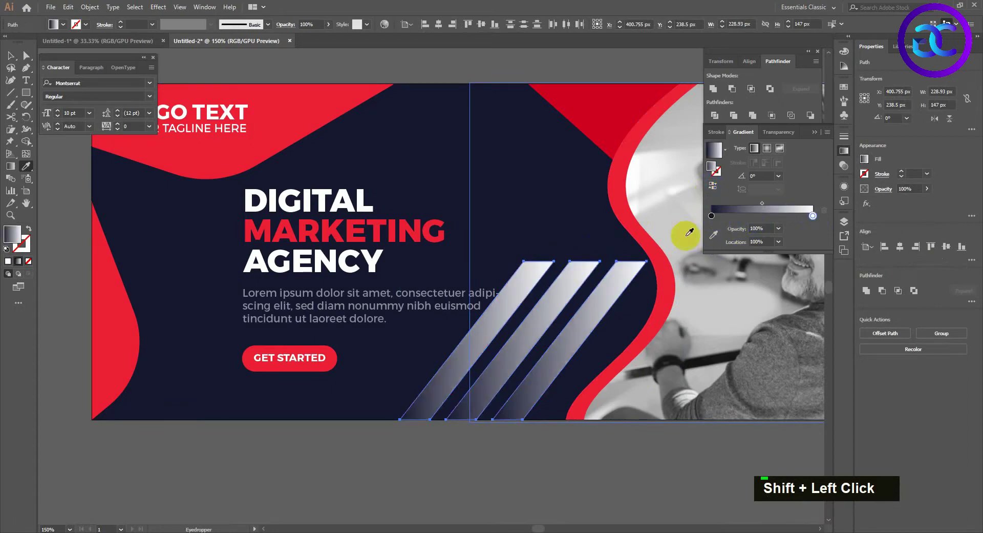
click(778, 229)
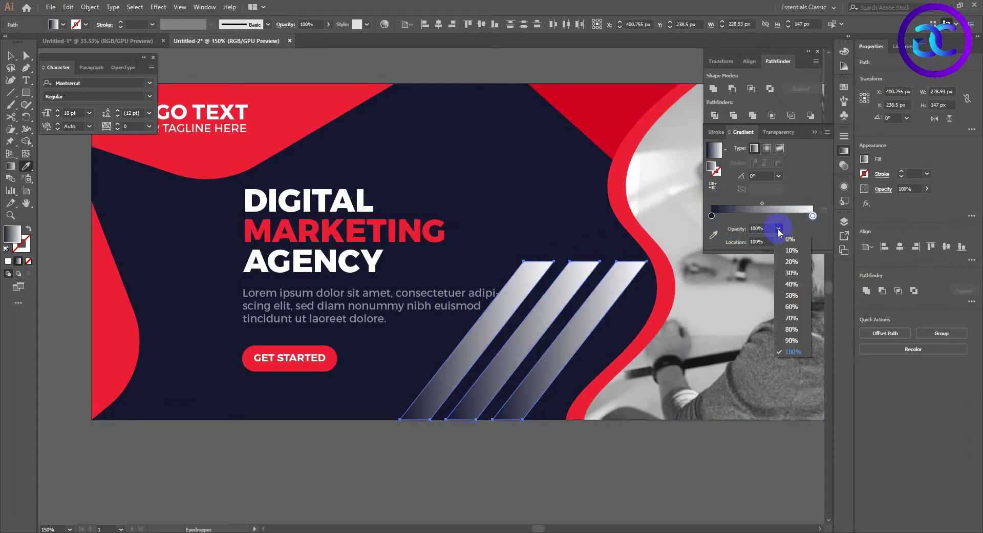
click(788, 237)
- Redirect the stripes' gradient to run upward at an angle of about 83.4°
key(g)
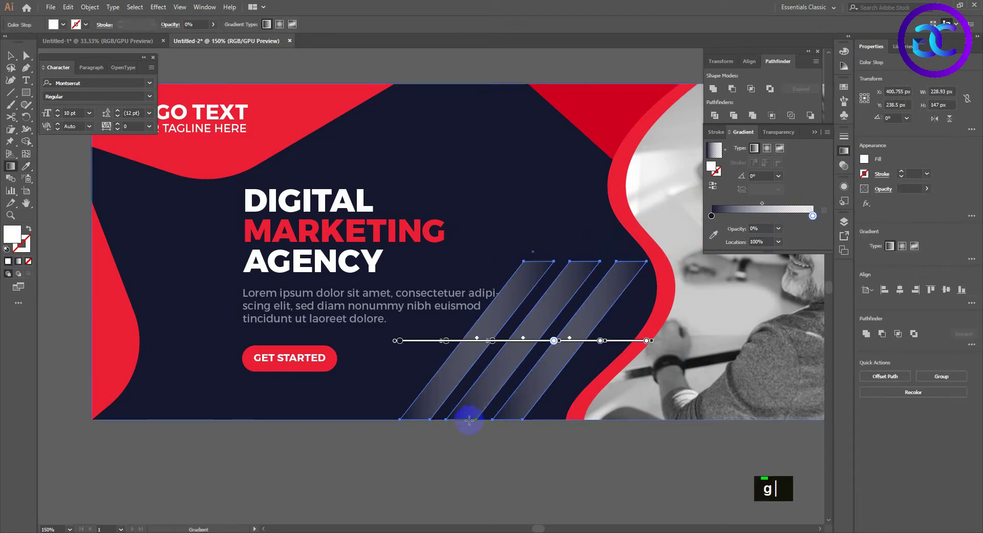
drag(466, 425, 515, 292)
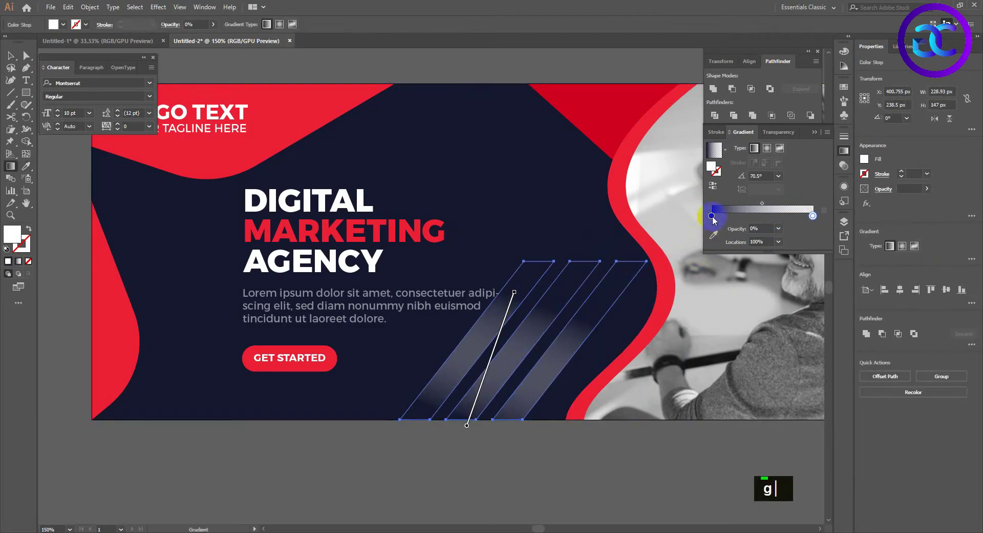
drag(723, 217, 698, 218)
drag(461, 444, 481, 279)
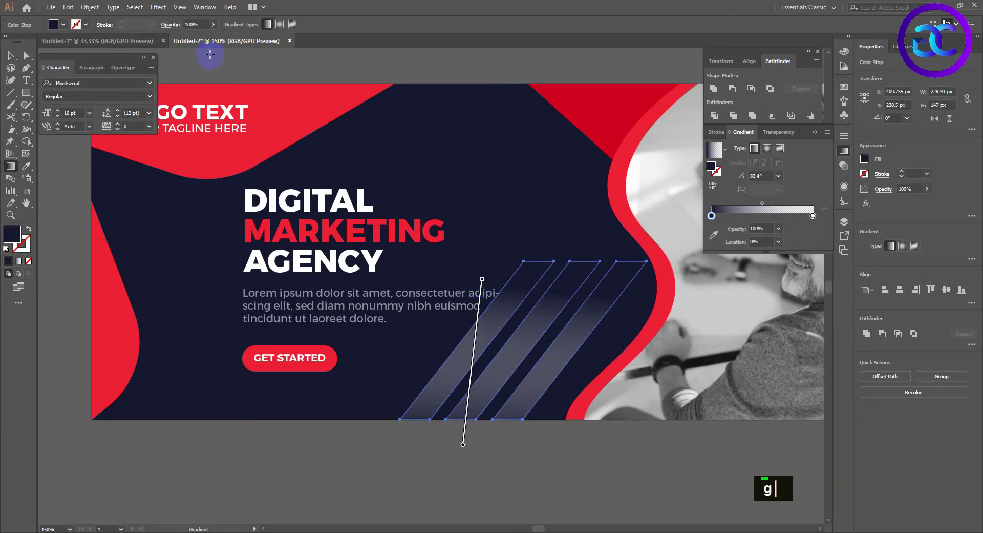
- Lower the opacity of the three gradient stripes to 38%
key(v)
click(311, 39)
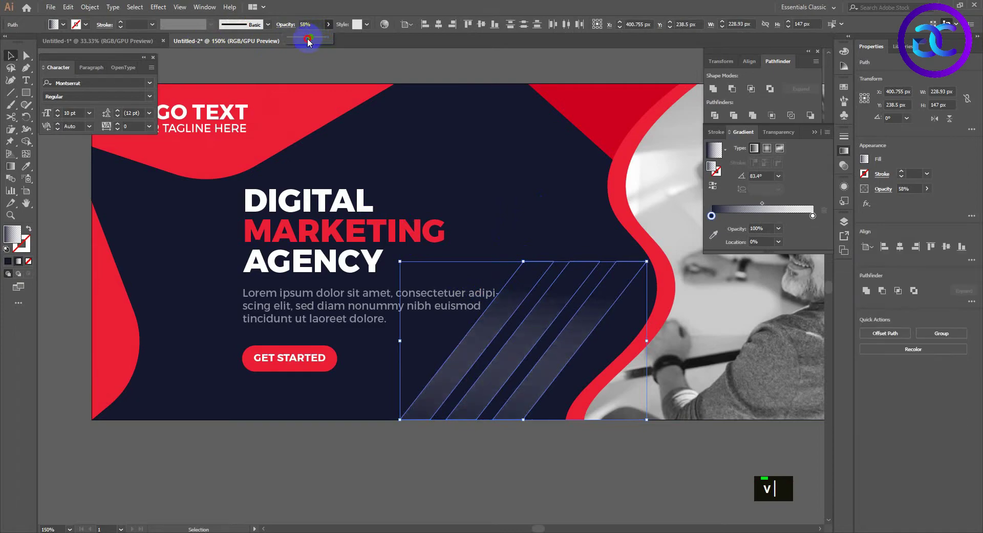
click(305, 39)
click(473, 470)
- Try duplicating the three stripes about 13 px to the right, and undo the copy
click(518, 408)
shift+click(482, 385)
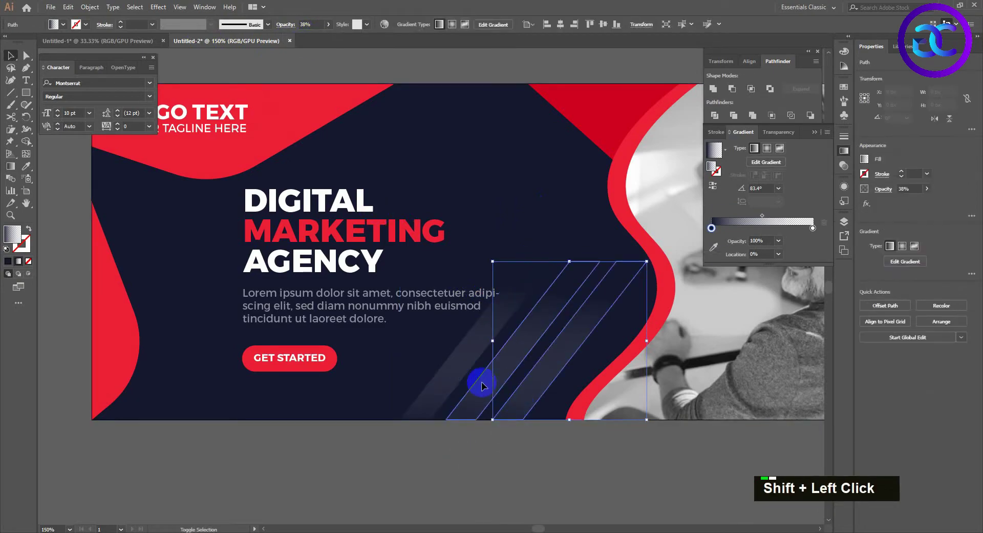
shift+click(448, 382)
drag(456, 374, 471, 373)
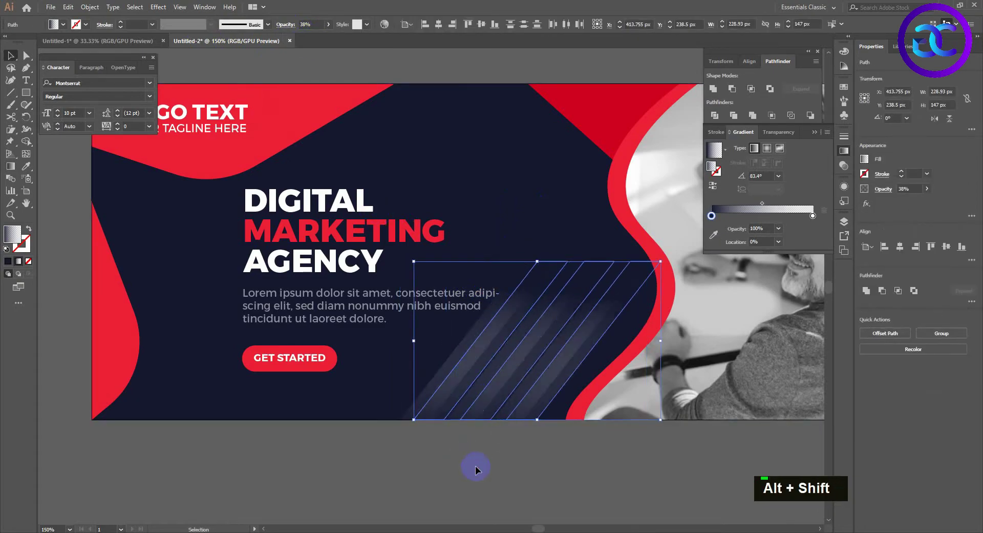
click(475, 468)
key(ctrl+z)
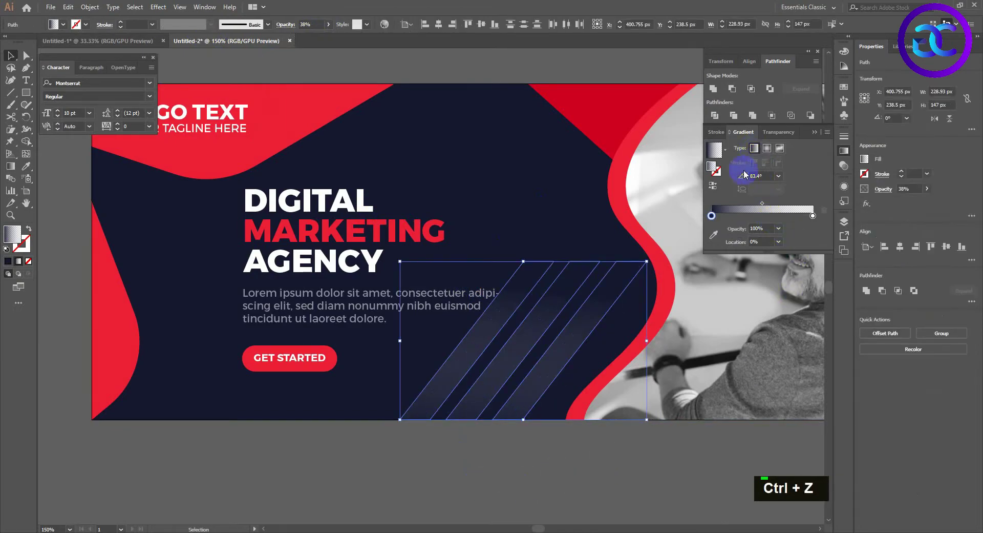
- Set the gradient angle of the three stripes to 0°
click(713, 186)
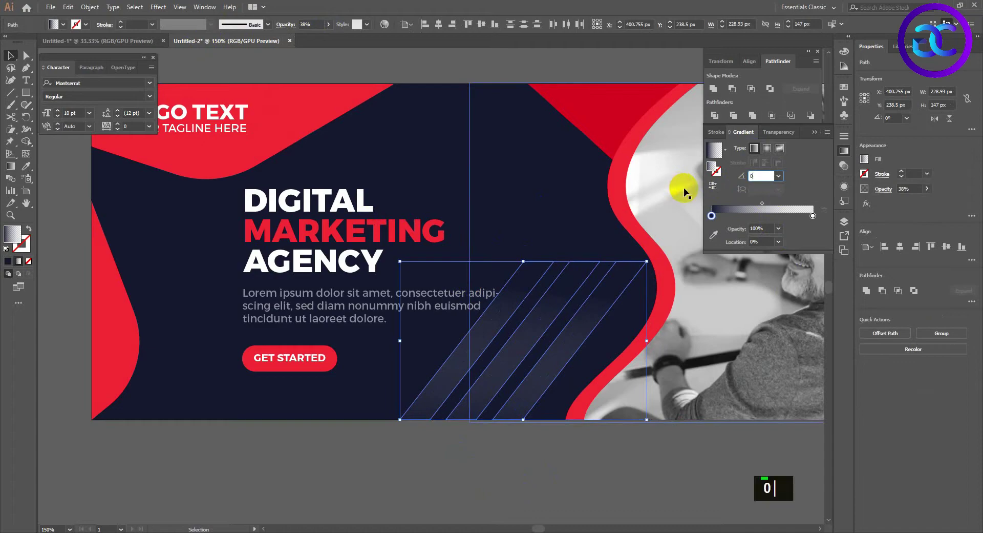
key(Return)
click(583, 481)
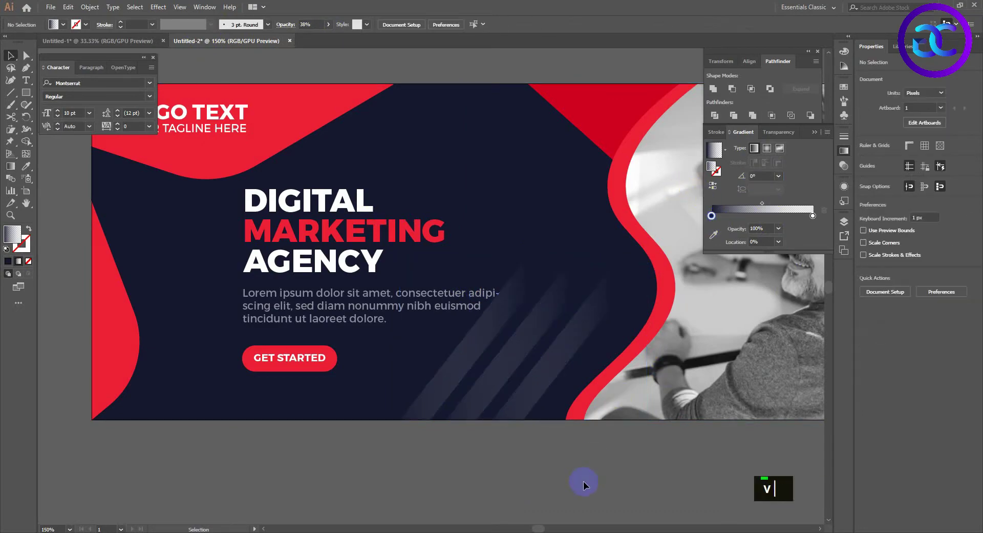
- Reverse the color stops of the three stripes' gradient so it runs from transparent white to navy
click(555, 368)
shift+click(514, 356)
shift+click(488, 338)
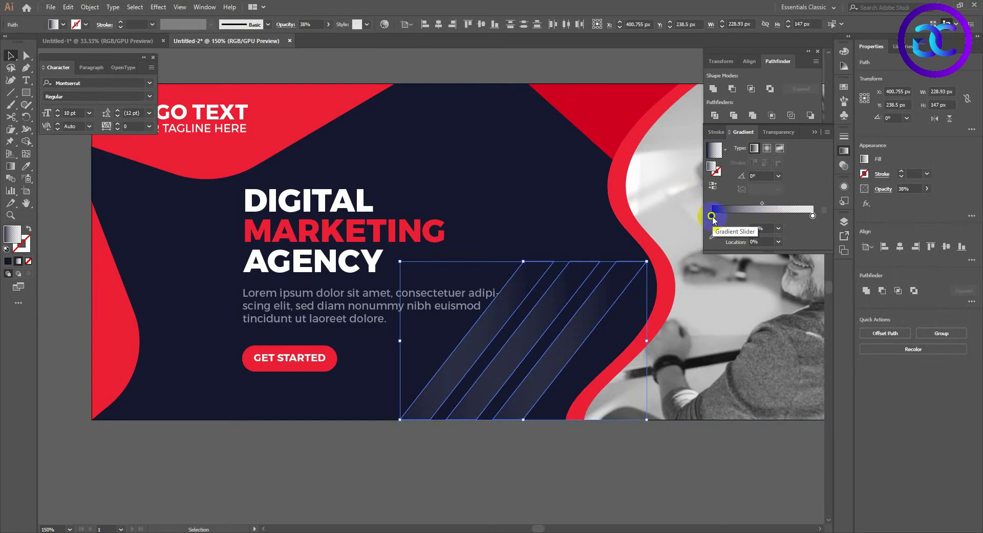
mouse_move(712, 217)
mouse_down()
mouse_move(790, 217)
mouse_move(697, 221)
mouse_up()
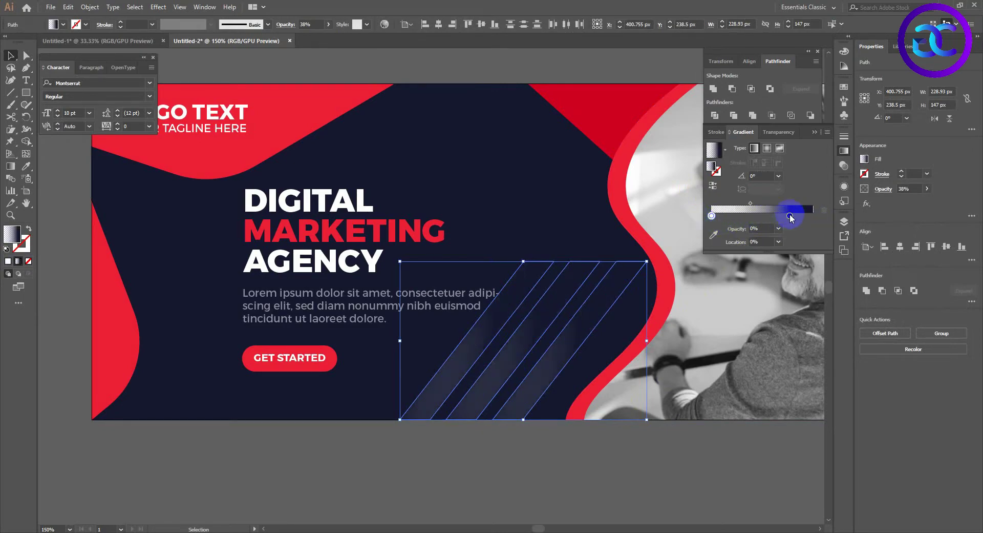
drag(790, 215, 813, 216)
- Redraw the gradient across the three stripes so it runs upward at about 85°
key(g)
mouse_move(583, 260)
mouse_down()
mouse_move(496, 391)
mouse_move(483, 433)
mouse_move(462, 424)
mouse_up()
mouse_move(503, 343)
mouse_down()
mouse_move(515, 254)
mouse_move(497, 278)
mouse_move(477, 277)
mouse_up()
click(812, 216)
drag(828, 221, 810, 220)
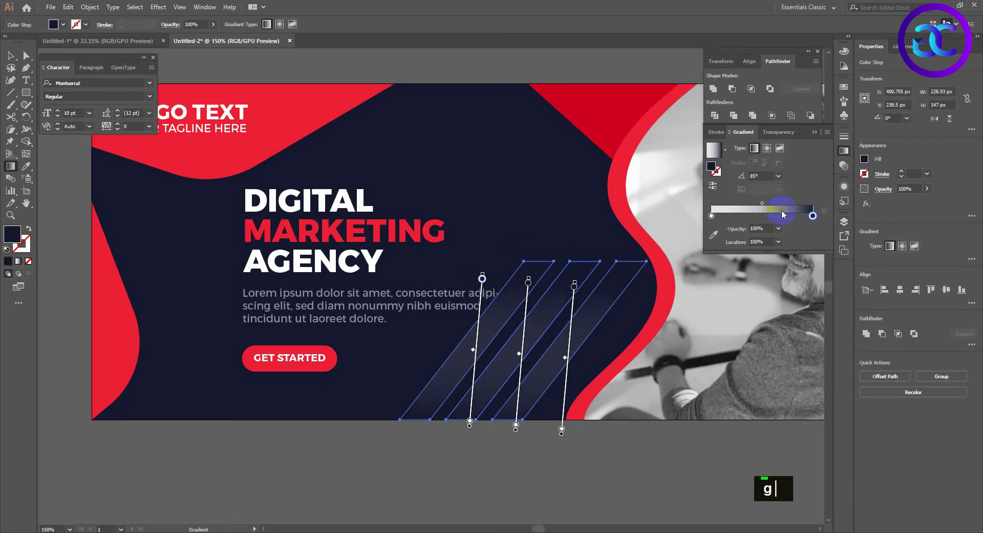
key(v)
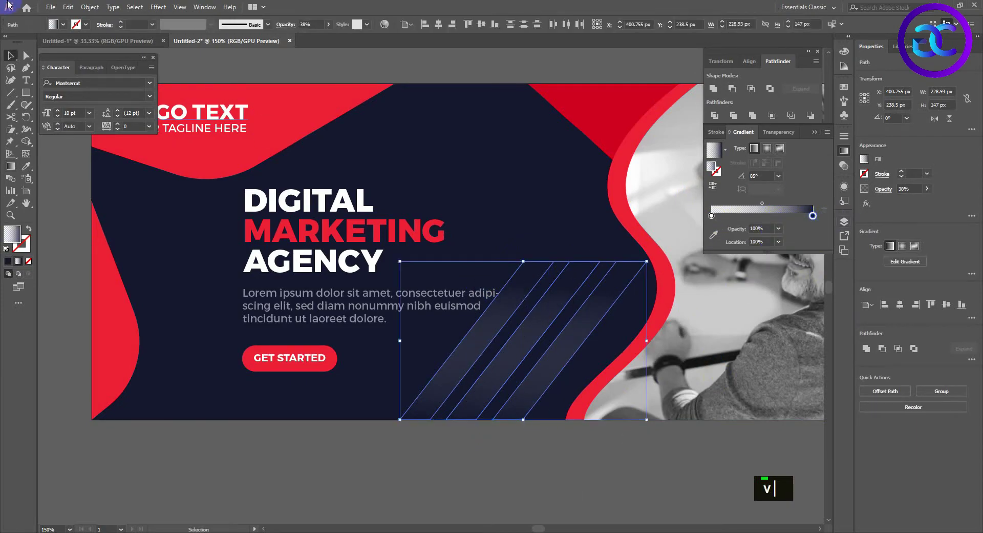
- Fill the three diagonal stripes with solid red
click(57, 24)
click(79, 40)
key(v)
click(489, 457)
- Reapply the transparent white-to-navy gradient to the three stripes and redraw it upward at about 79.4°
click(548, 374)
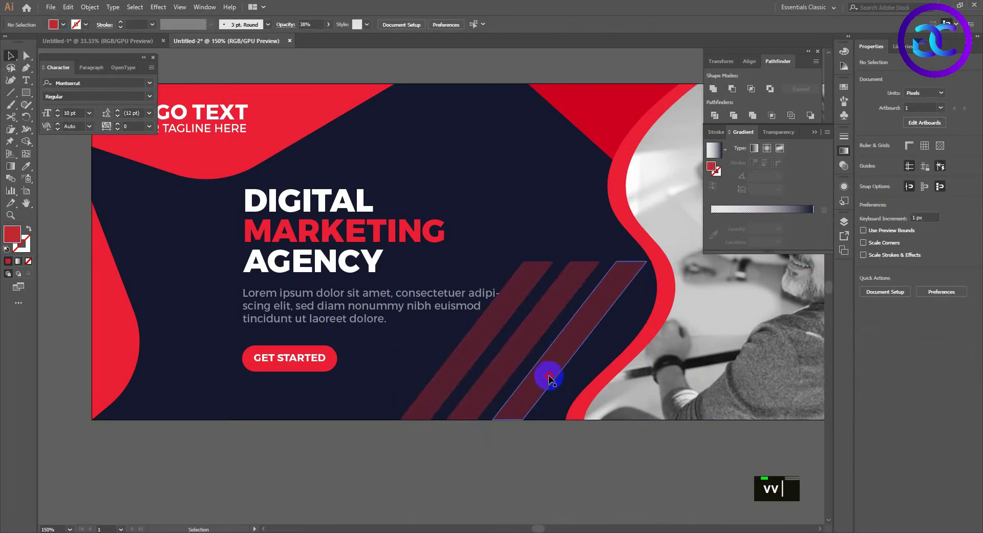
shift+click(516, 352)
shift+click(500, 338)
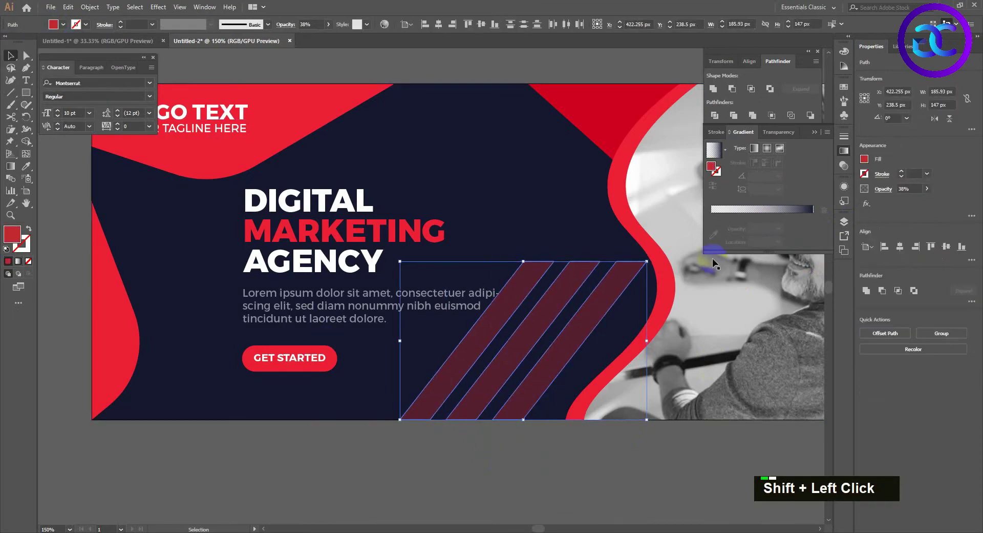
click(773, 211)
key(g)
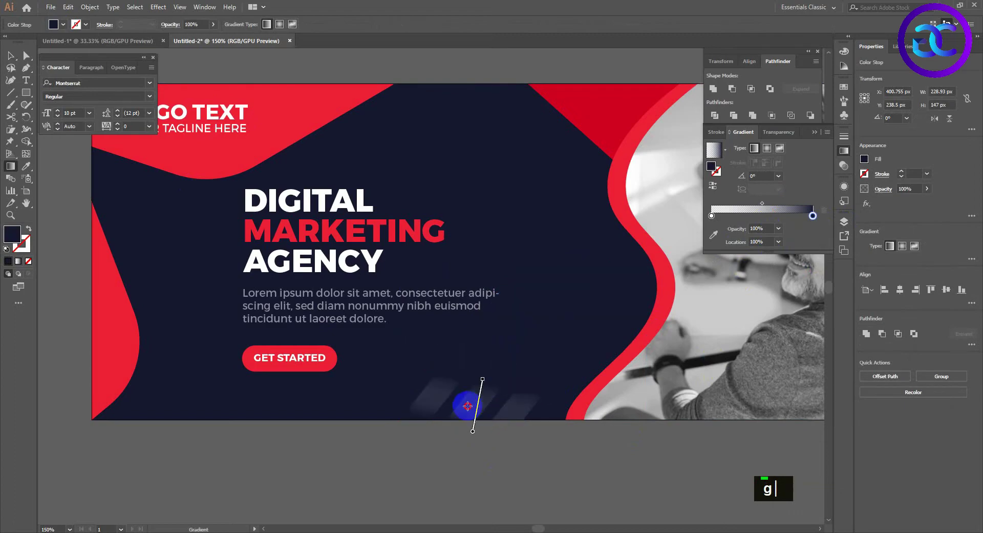
drag(450, 473, 489, 294)
key(v)
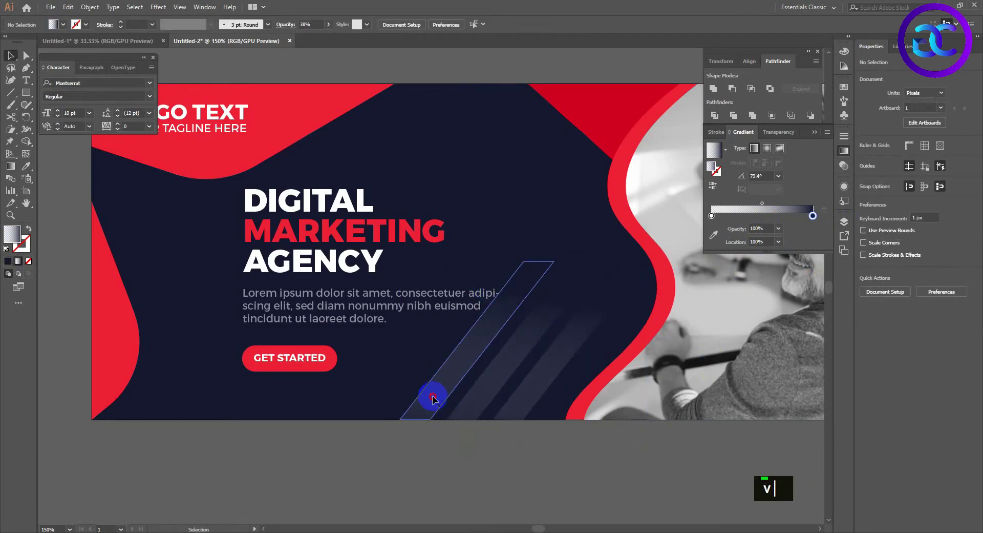
- Try duplicating the three stripes about 20 px to the right, and undo the copy
shift+click(489, 402)
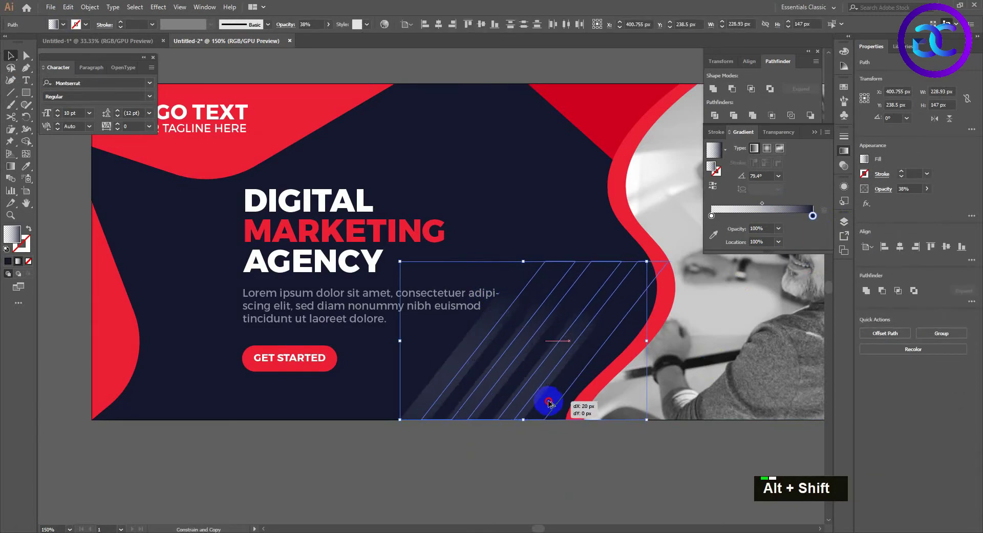
click(537, 472)
key(ctrl+z)
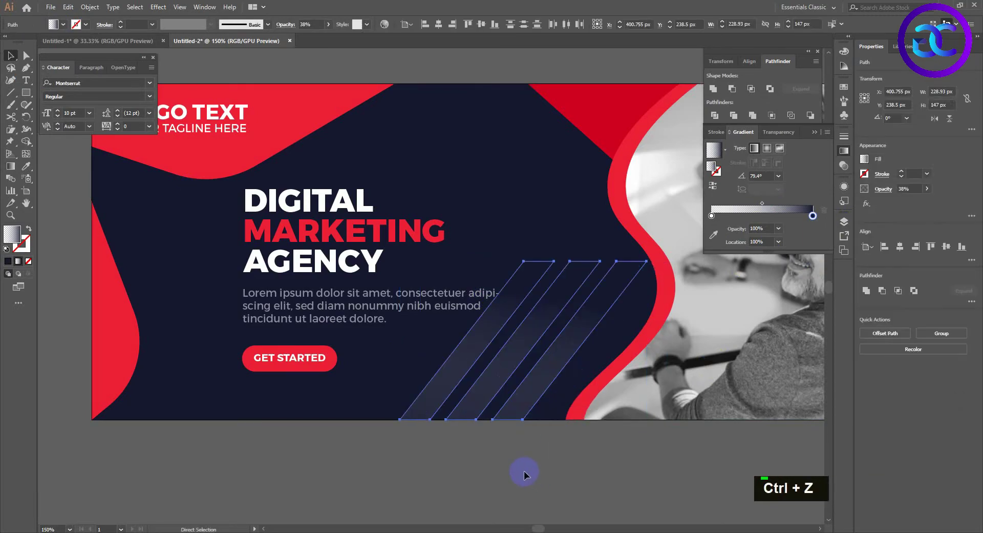
- Duplicate the two outer stripes slightly to the right so each copy overlaps its original
drag(536, 393, 539, 395)
click(543, 496)
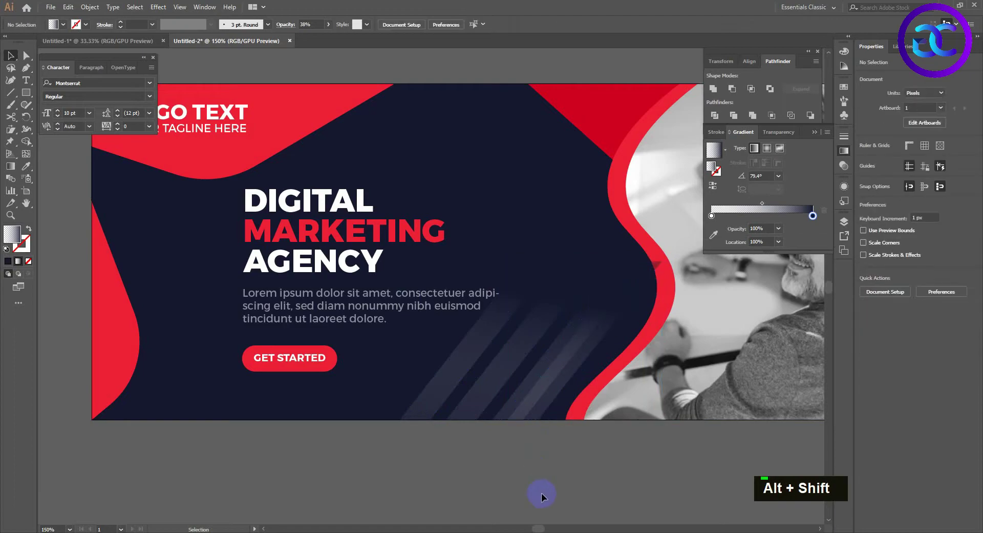
drag(450, 391, 457, 392)
click(475, 503)
- Copy the "FOLLOW US ON" social icon group from the Untitled-1 document and return to the banner in Untitled-2
scroll(474, 502, down, 2)
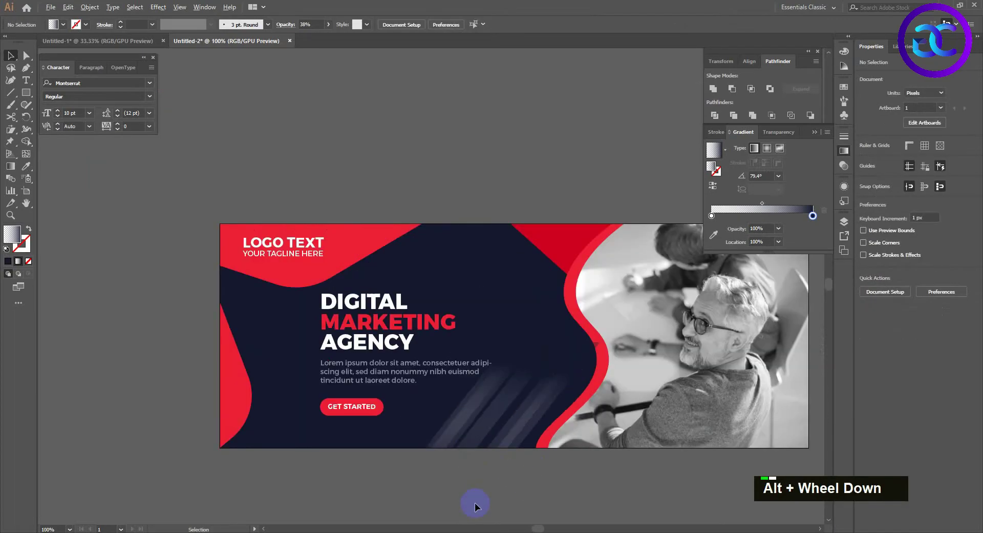
scroll(475, 502, up, 1)
right_click(24, 96)
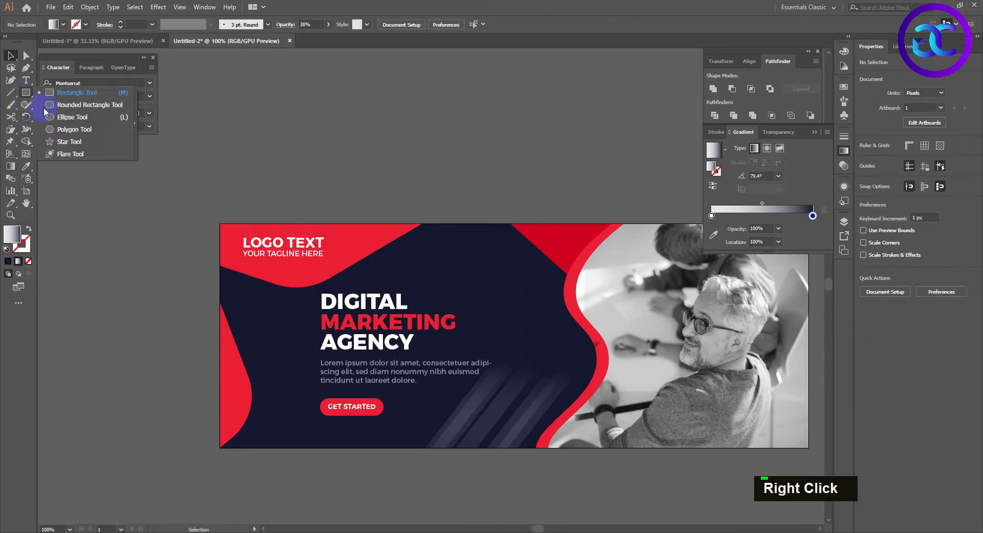
click(51, 105)
click(94, 45)
key(v)
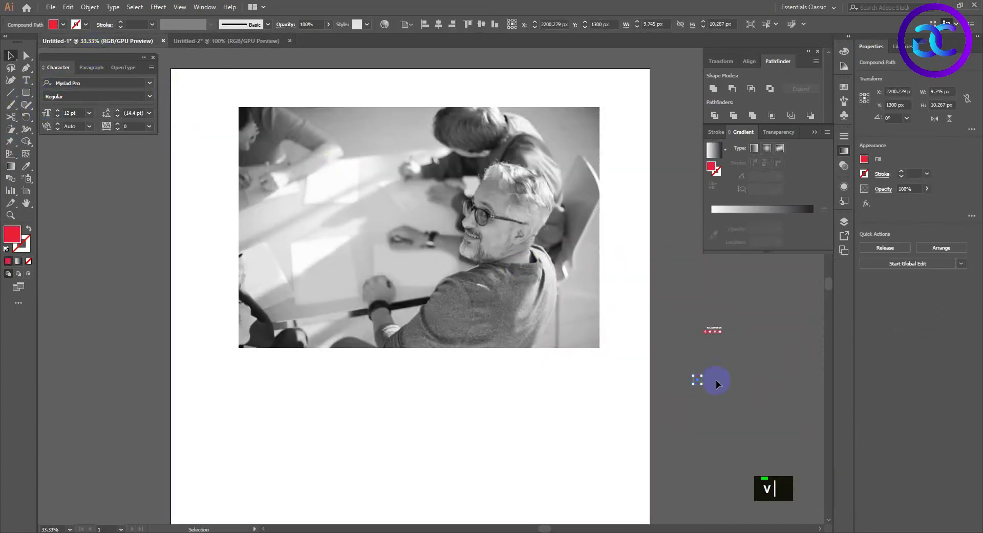
click(735, 348)
click(714, 331)
key(ctrl+c)
click(259, 41)
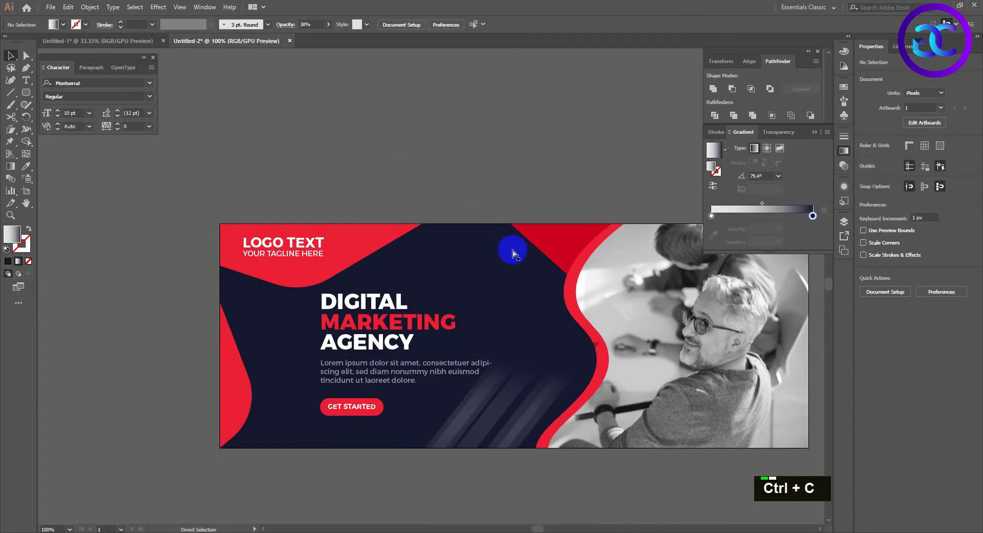
- Paste the "FOLLOW US ON" group and move it onto the navy area between the logo shape and the dark red shape
key(ctrl+v)
scroll(418, 328, up, 1)
drag(418, 451, 421, 401)
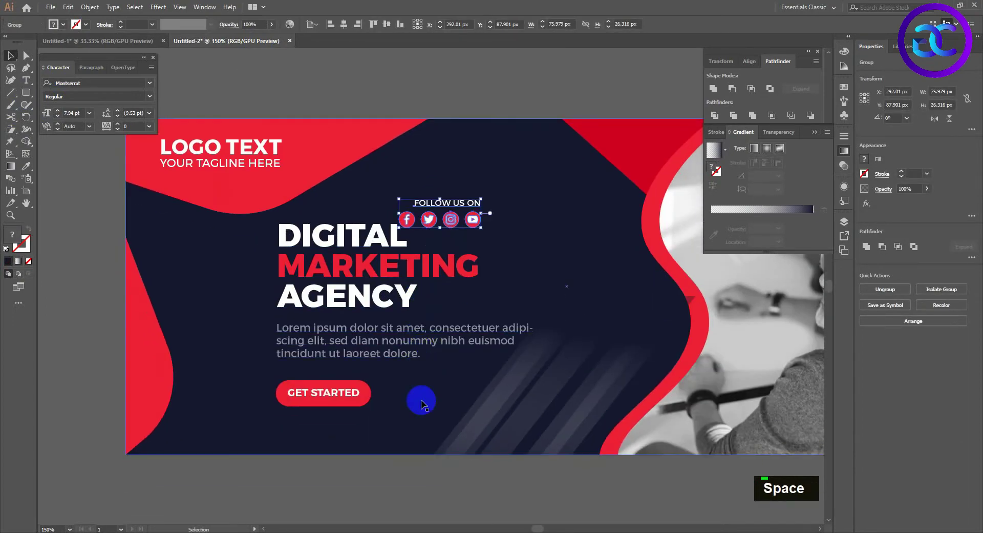
drag(451, 217, 507, 174)
drag(556, 168, 334, 229)
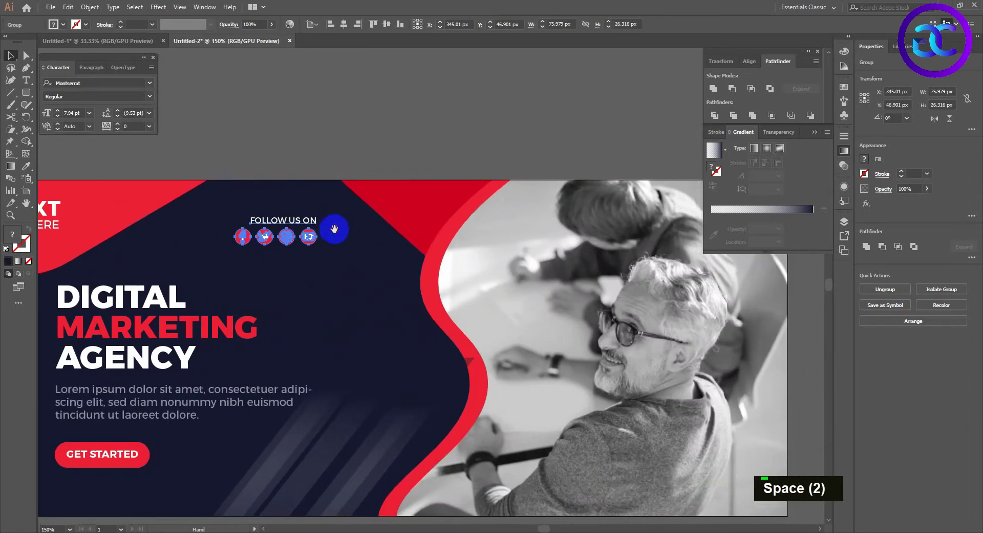
click(460, 136)
- Draw a rectangle about 167 × 41 px against the photo's upper right edge and round its lower-left corner to about 41 px
scroll(460, 221, down, 2)
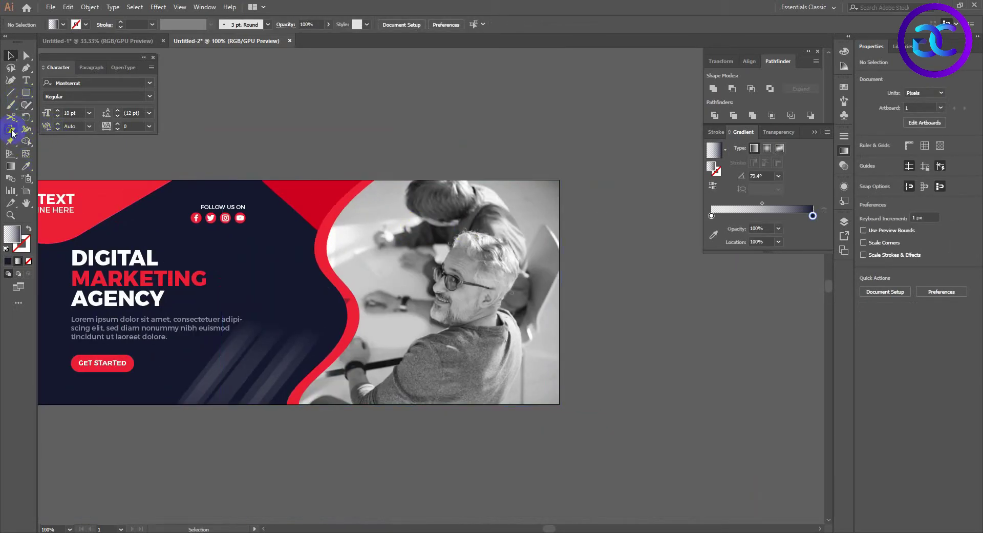
right_click(26, 93)
click(64, 92)
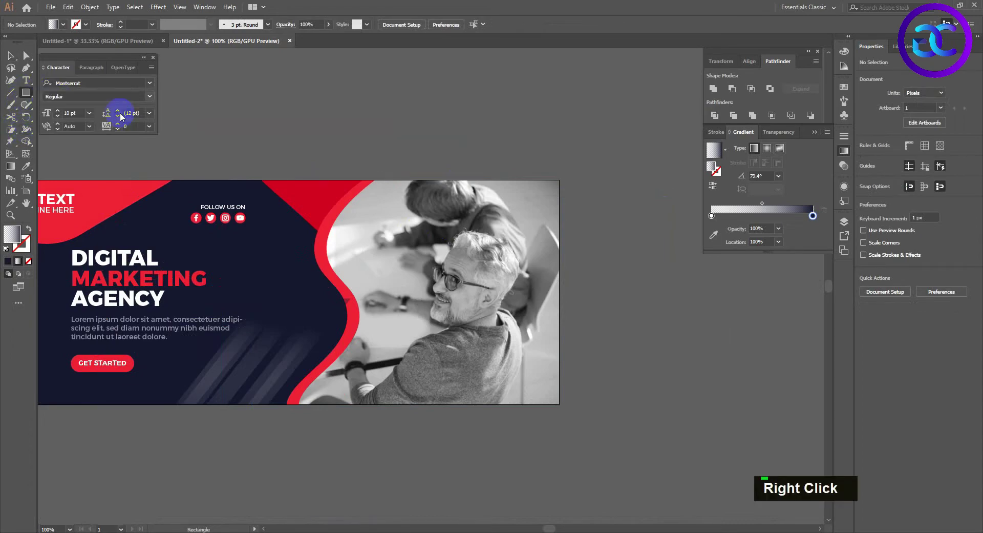
drag(562, 194, 439, 223)
key(a)
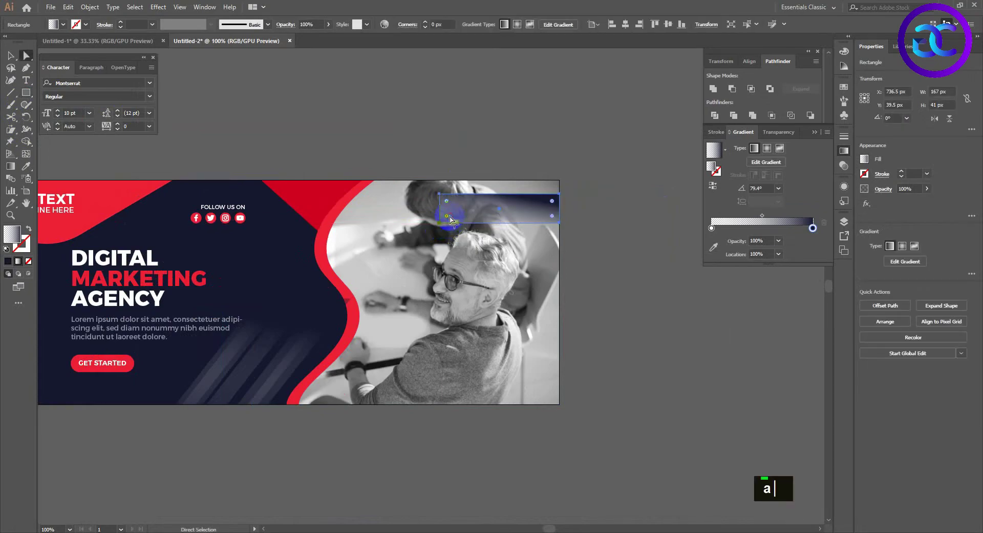
double_click(462, 214)
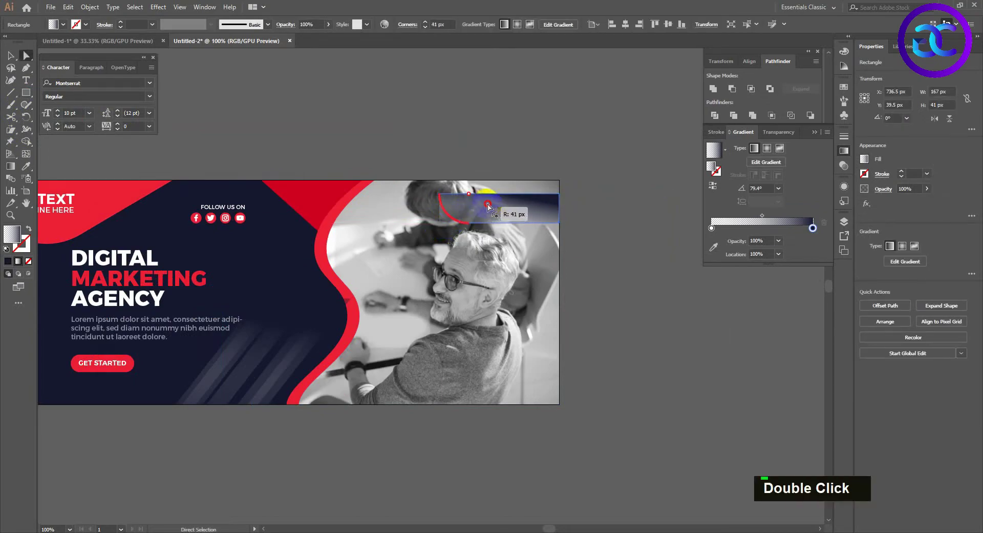
drag(488, 207, 487, 209)
- Fill the rounded rectangle with the bright red sampled from the wavy band and set its blending mode to Multiply
key(i)
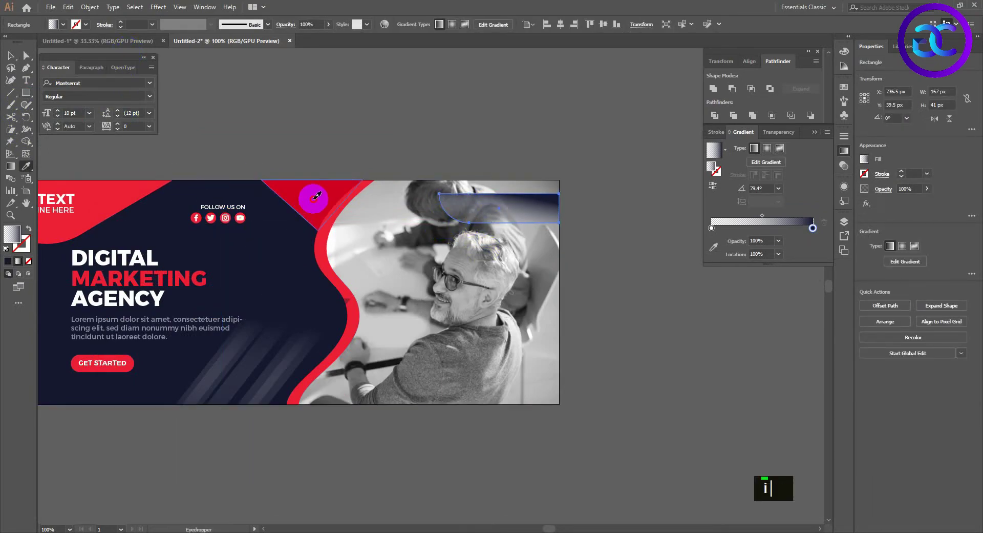
click(314, 200)
click(322, 237)
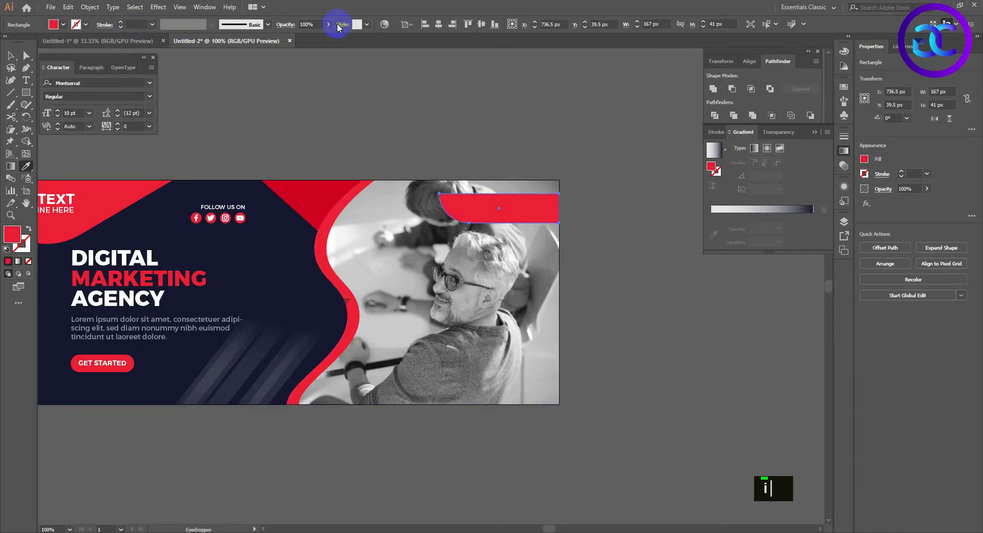
click(288, 26)
click(213, 37)
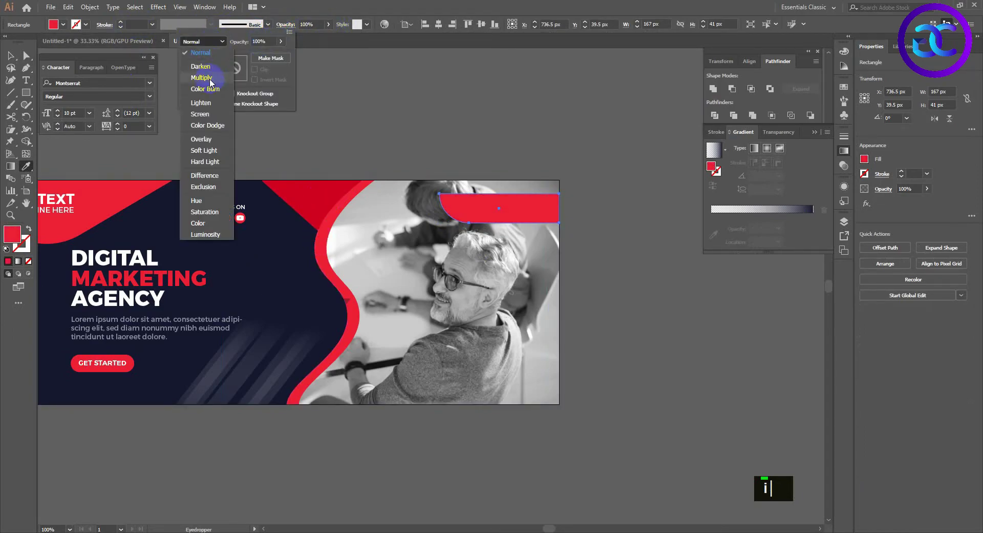
click(217, 72)
click(332, 191)
key(v)
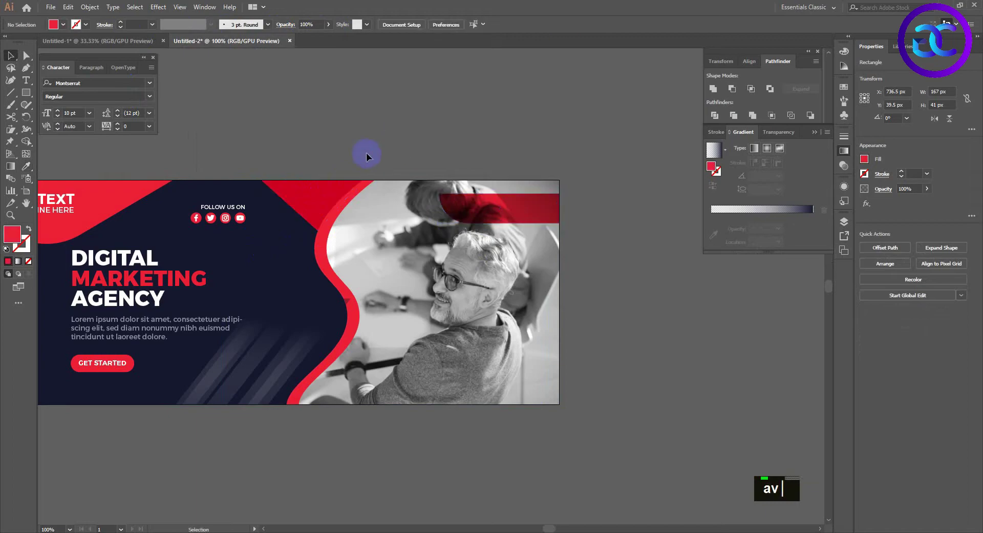
- Move the "FOLLOW US ON" icon group onto the translucent red rectangle, at about X 761 px, Y 40.9 px
click(235, 161)
drag(197, 227, 523, 202)
shift+click(211, 194)
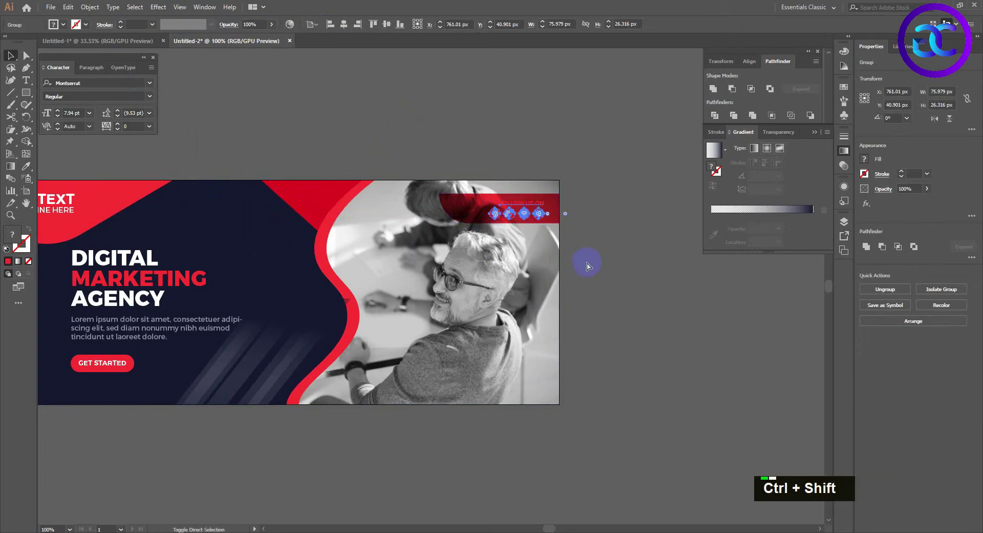
click(592, 263)
- Ungroup the "FOLLOW US ON" group so its text and icons are separate objects
scroll(535, 218, up, 2)
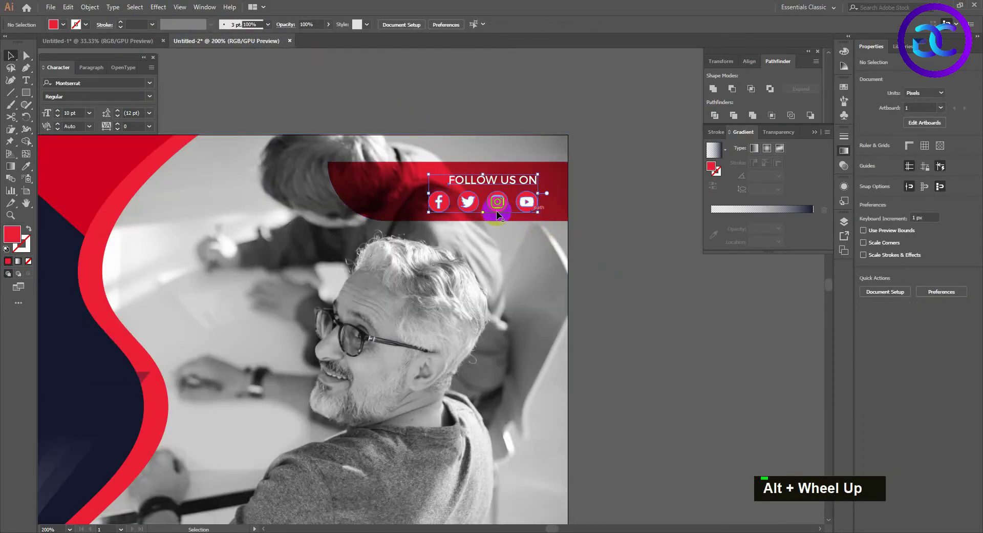
right_click(496, 214)
click(555, 287)
- Fill the four social icon circles with the white sampled from the Twitter symbol
double_click(527, 202)
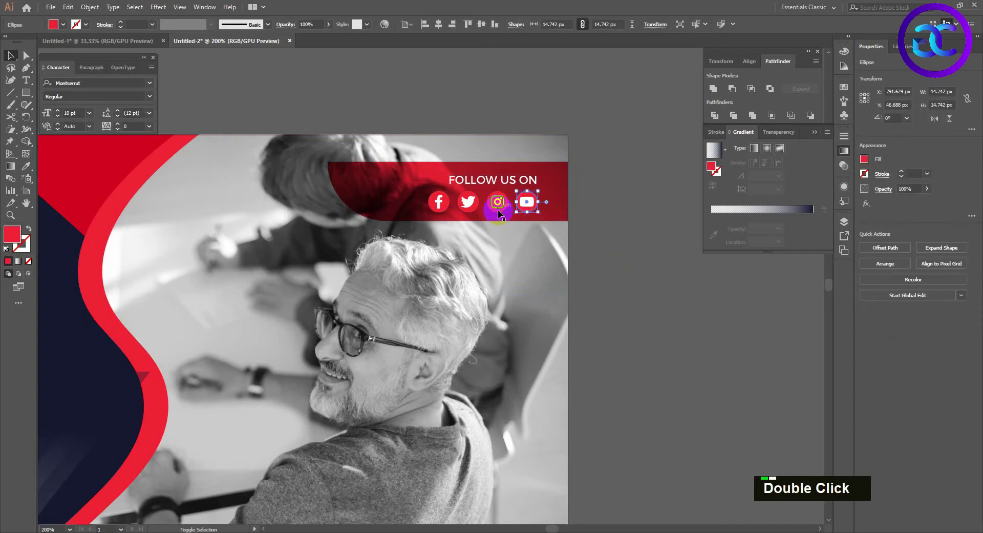
shift+click(498, 210)
click(742, 305)
click(524, 210)
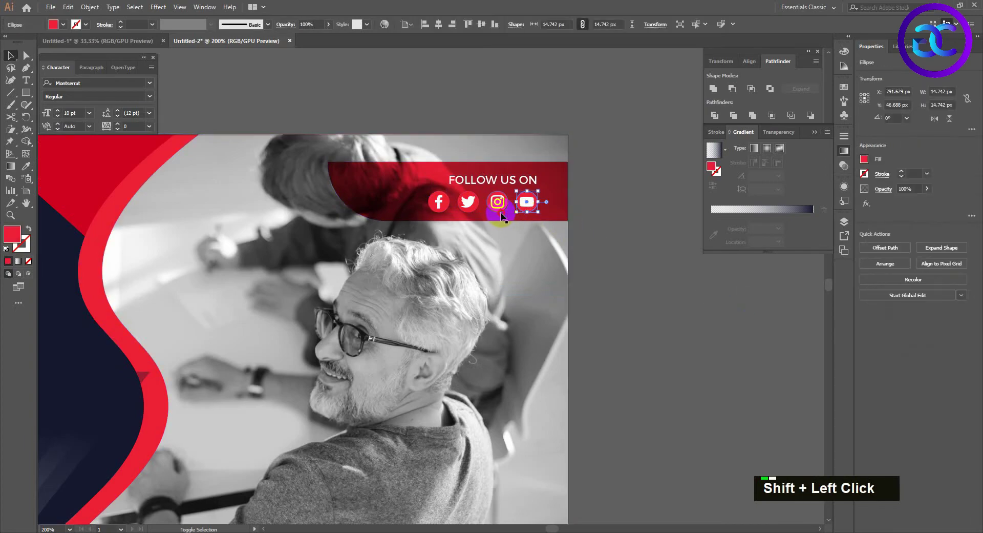
shift+click(502, 214)
key(i)
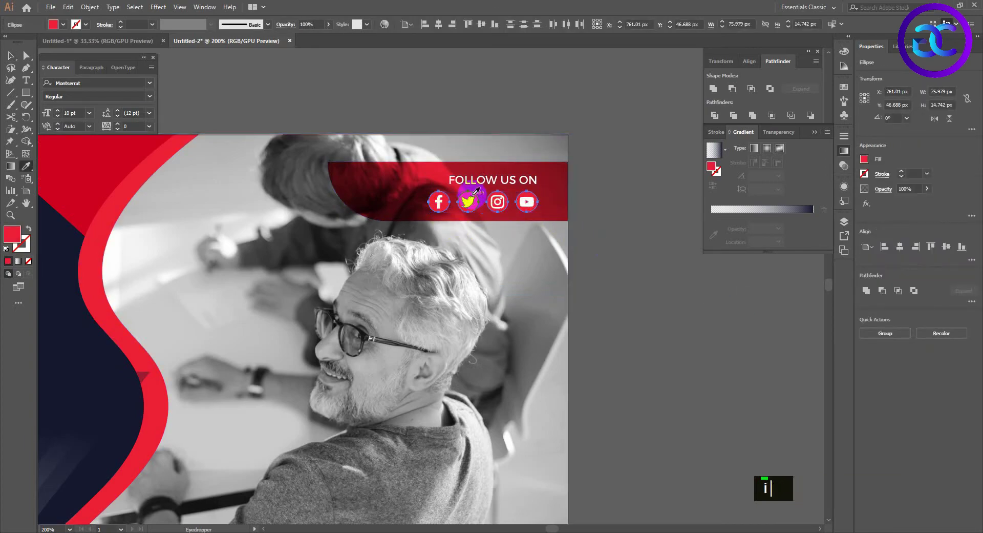
click(467, 202)
key(v)
click(657, 287)
- Recolor the Facebook, Twitter, Instagram and YouTube symbols inside the white circles bright red
click(525, 211)
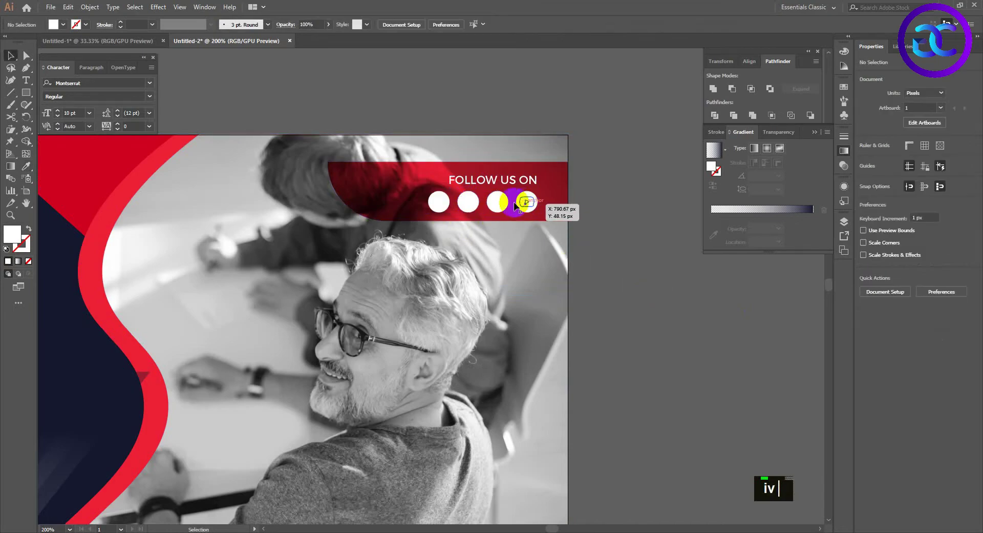
shift+click(498, 204)
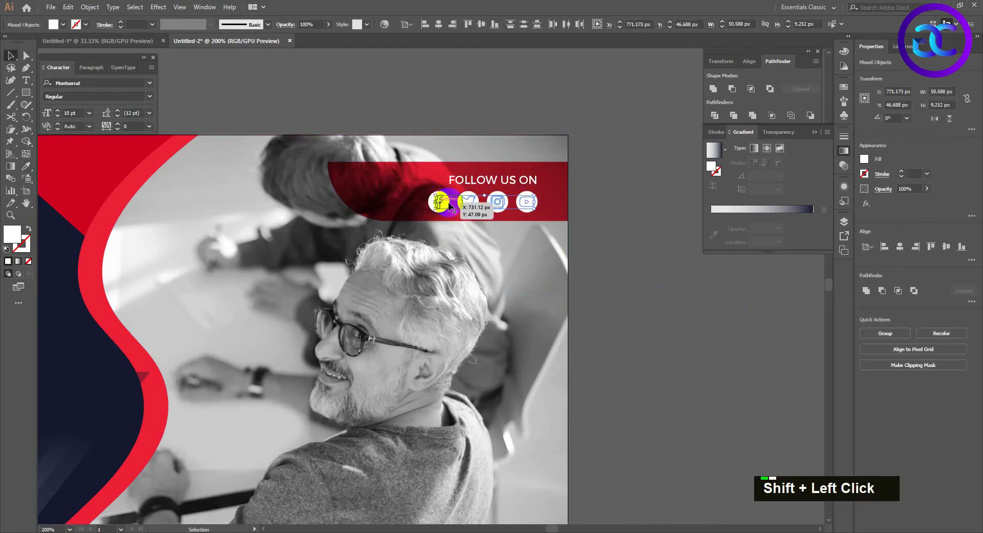
shift+click(449, 205)
key(i)
key(v)
click(653, 277)
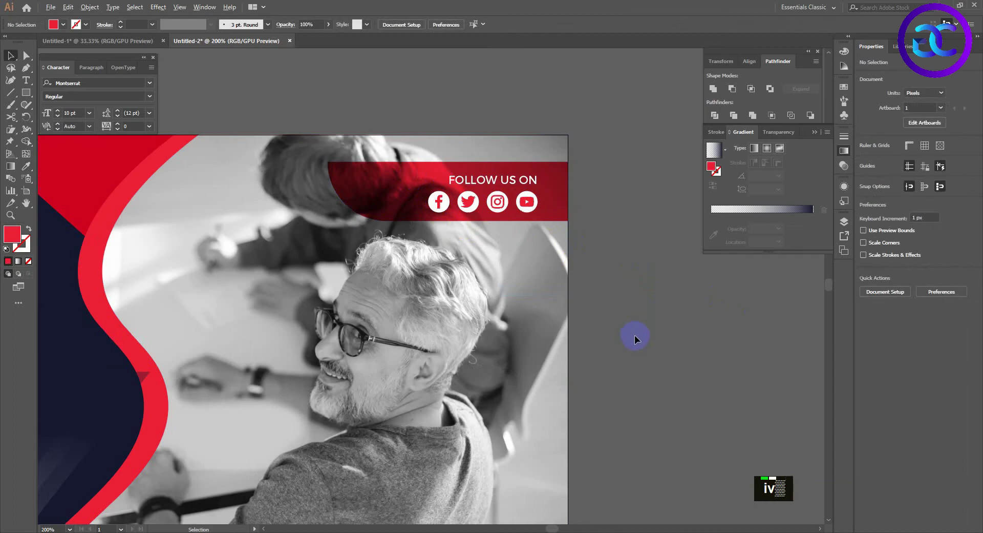
- Flatten the lower curve of the red shape behind the logo text, reducing its height to about 80 px
scroll(635, 336, down, 2)
drag(456, 364, 626, 339)
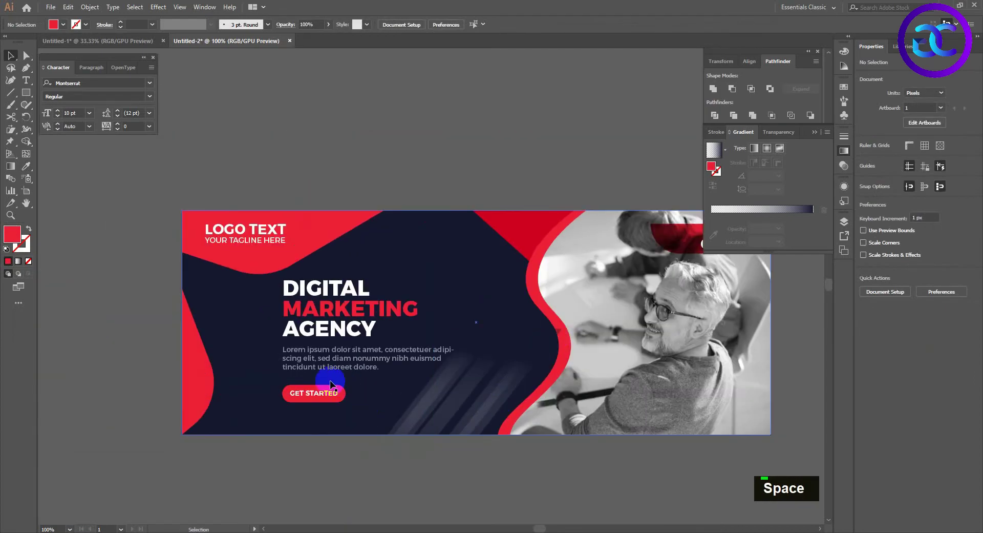
key(a)
click(272, 266)
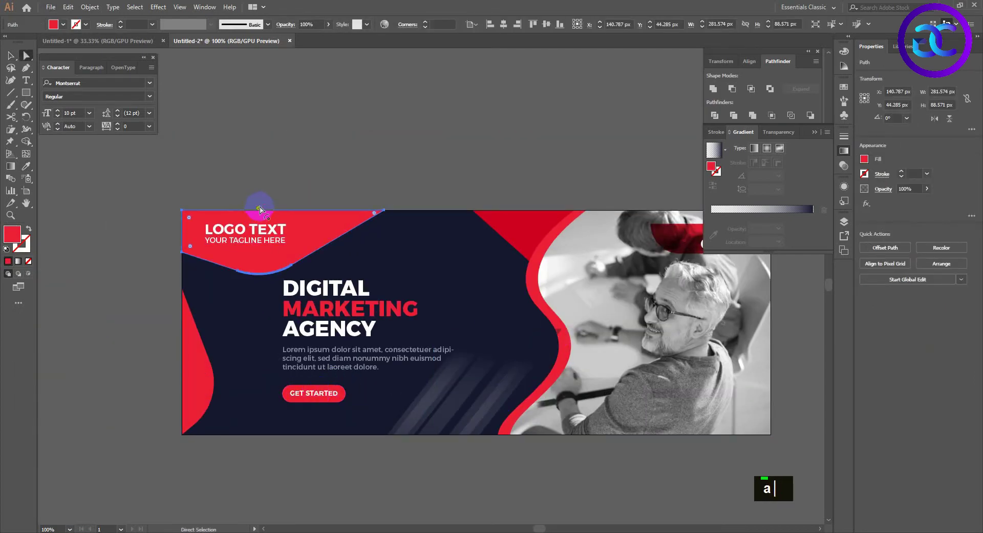
double_click(260, 209)
key(v)
- Move the headline, paragraph and GET STARTED button up on the navy background and tighten the spacing between them
click(325, 396)
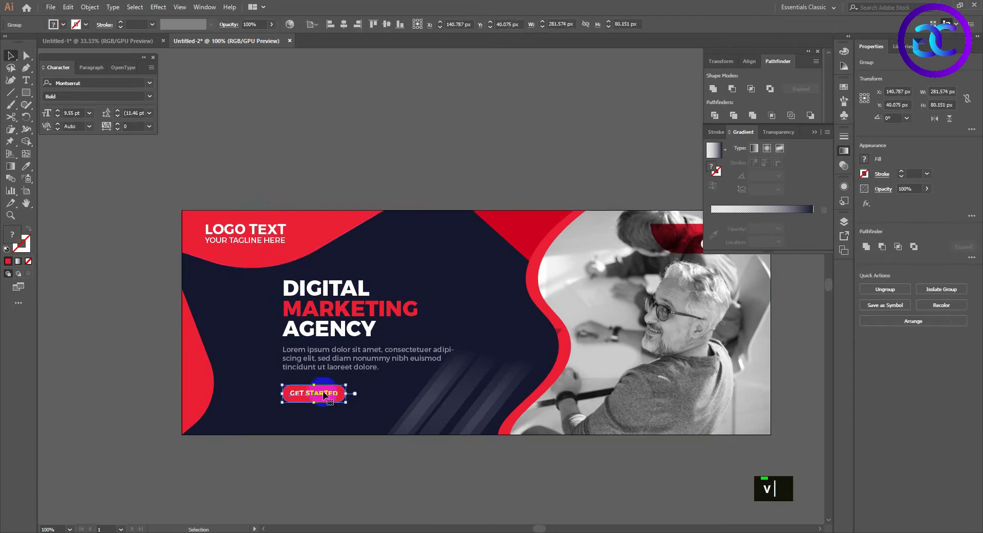
shift+click(328, 358)
shift+click(332, 308)
drag(331, 309, 332, 299)
click(325, 456)
drag(321, 390, 316, 382)
drag(324, 358, 324, 355)
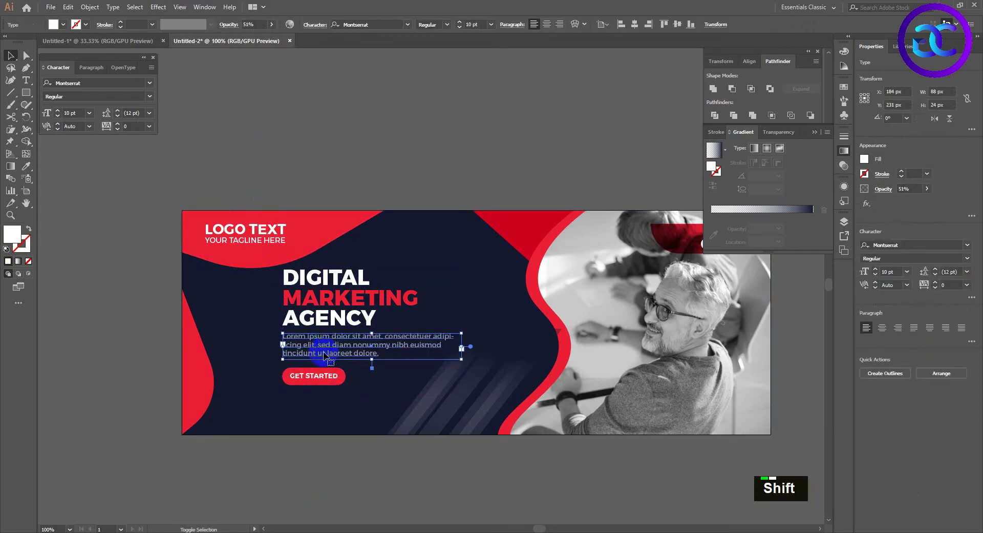
click(351, 495)
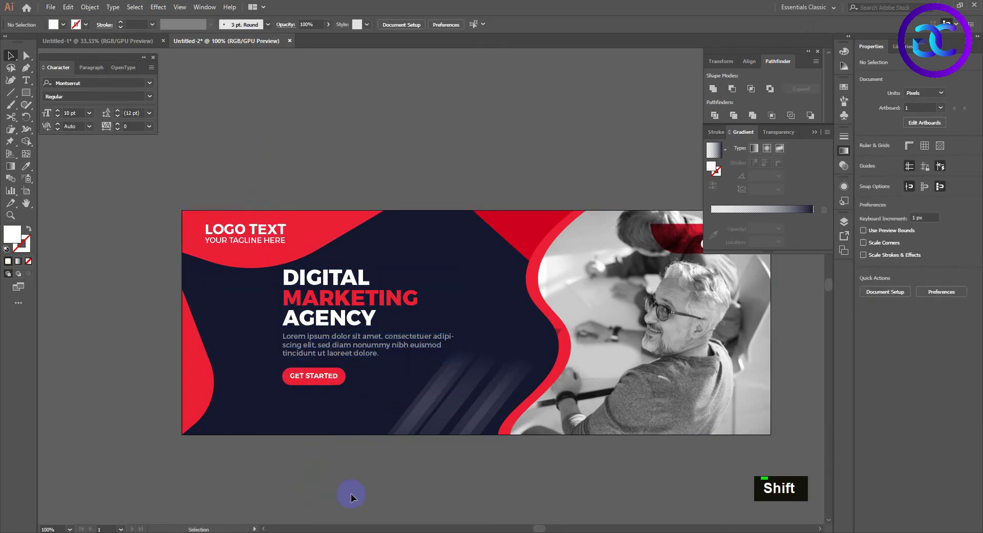
- Copy the red phone and globe icons from the Untitled-1 document and place them below the GET STARTED button
click(108, 43)
double_click(704, 378)
key(ctrl+c)
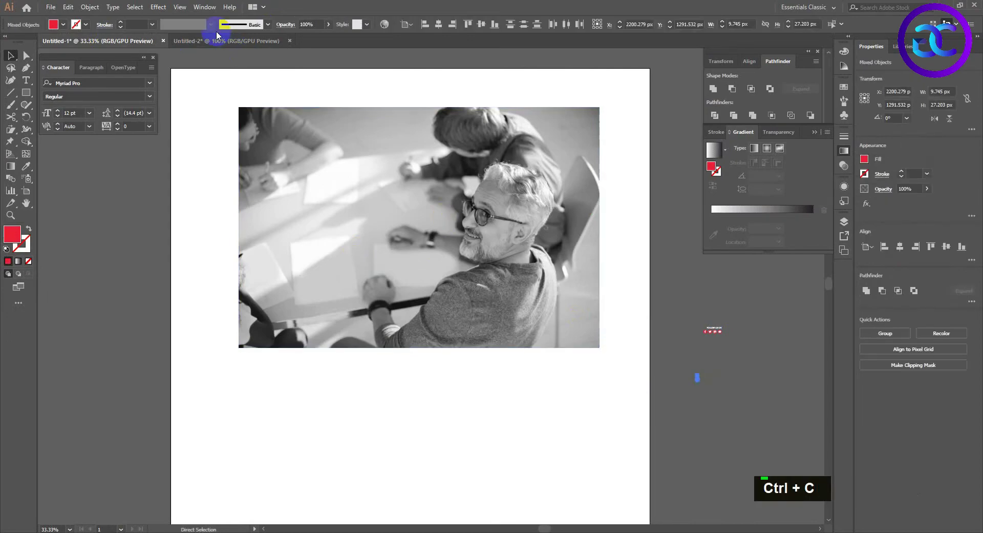
click(220, 39)
key(ctrl+v)
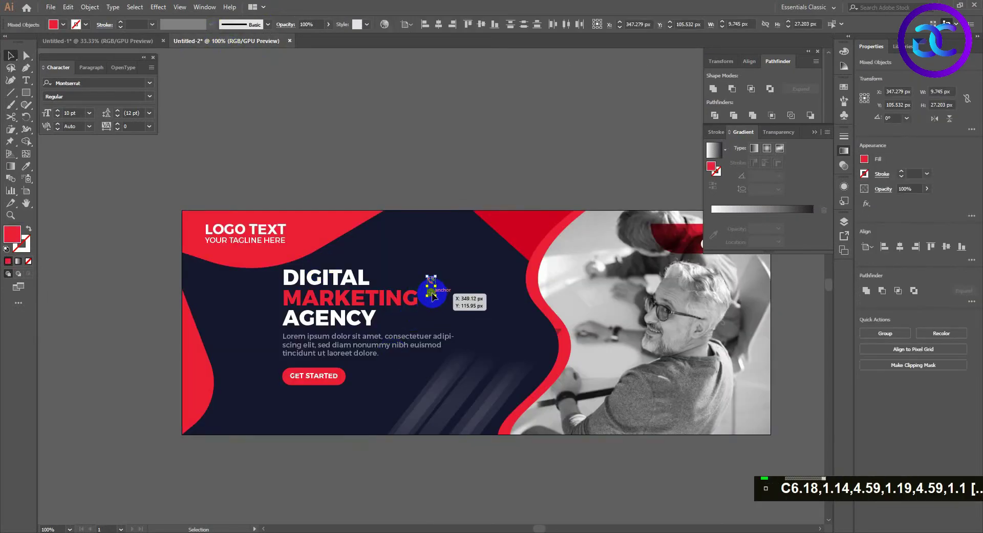
drag(433, 296, 288, 415)
- Move the phone icon up above the globe, in line with the button's edge, at about X 145 px, Y 260 px
scroll(289, 439, up, 2)
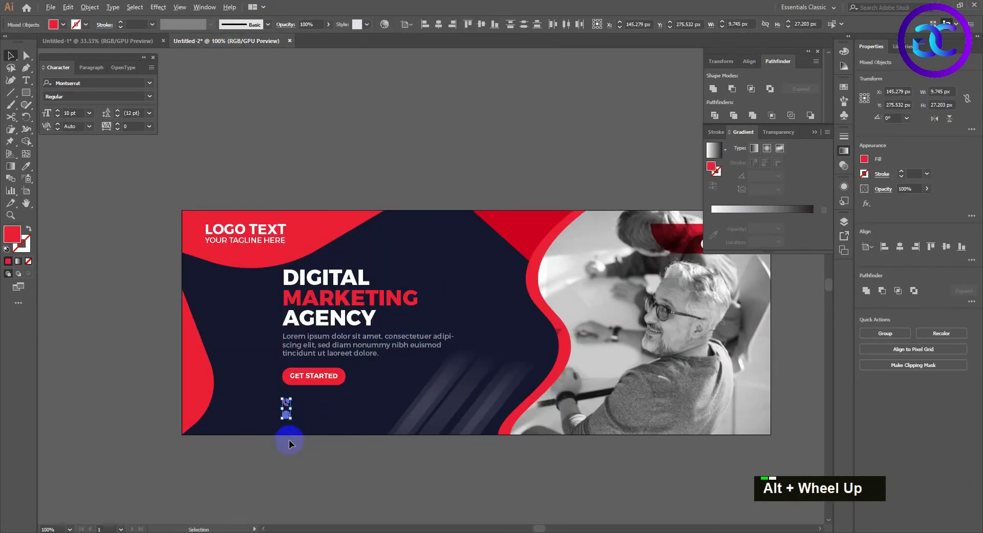
click(289, 440)
drag(287, 367, 283, 355)
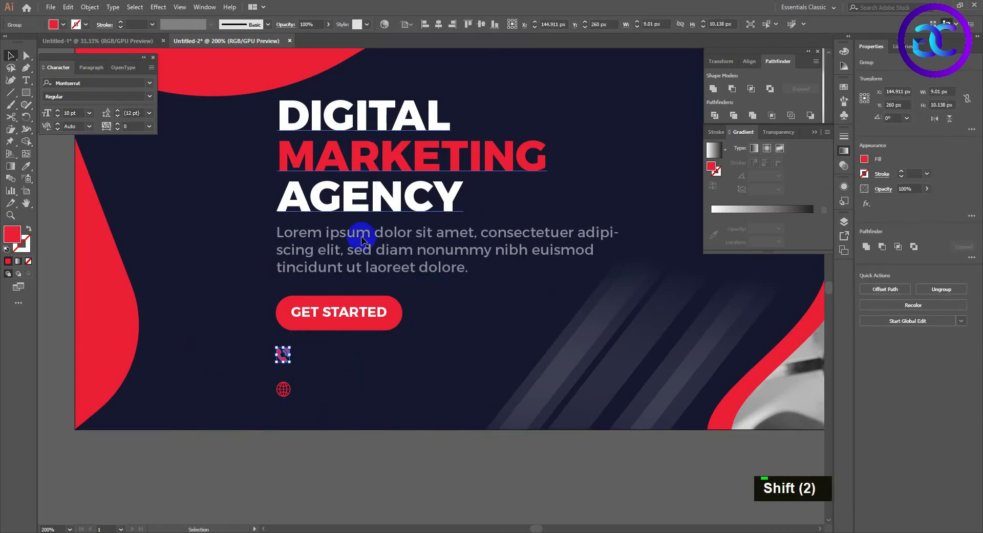
mouse_move(340, 307)
mouse_down()
mouse_move(340, 334)
mouse_move(348, 313)
mouse_up()
scroll(347, 312, down, 1)
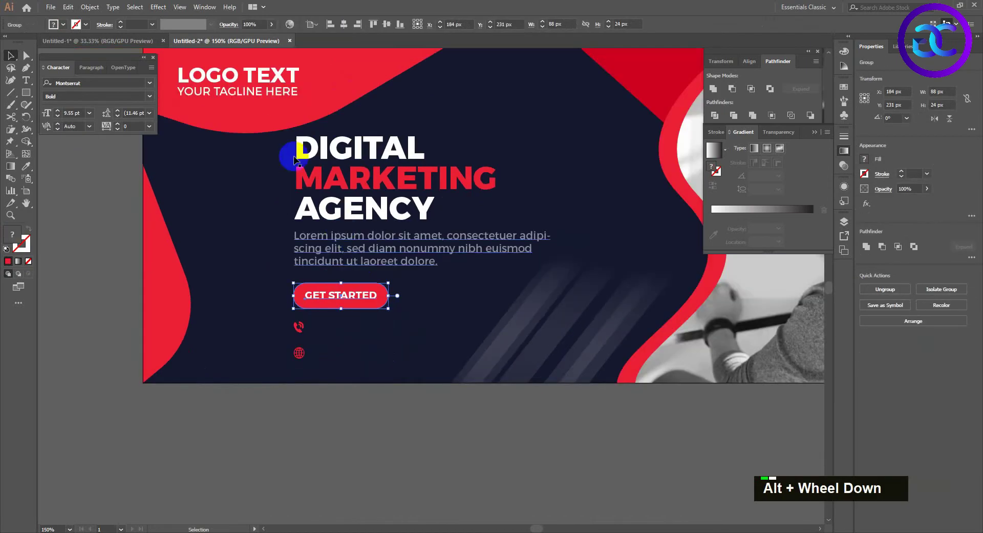
- Duplicate the tagline text beside the phone icon, replace it with the phone number and enlarge it to about 12.6 pt
drag(261, 96, 390, 332)
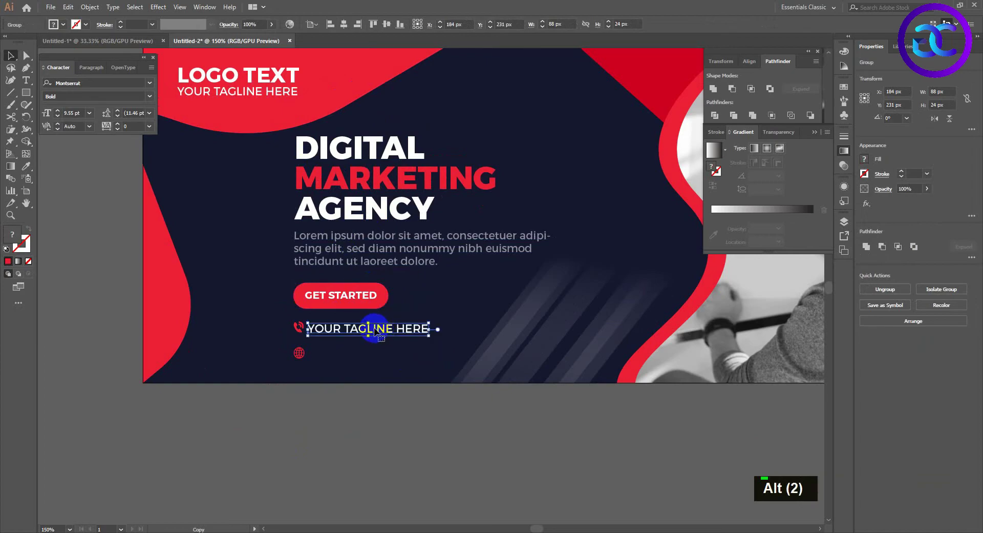
double_click(400, 328)
text(+111 222 333456)
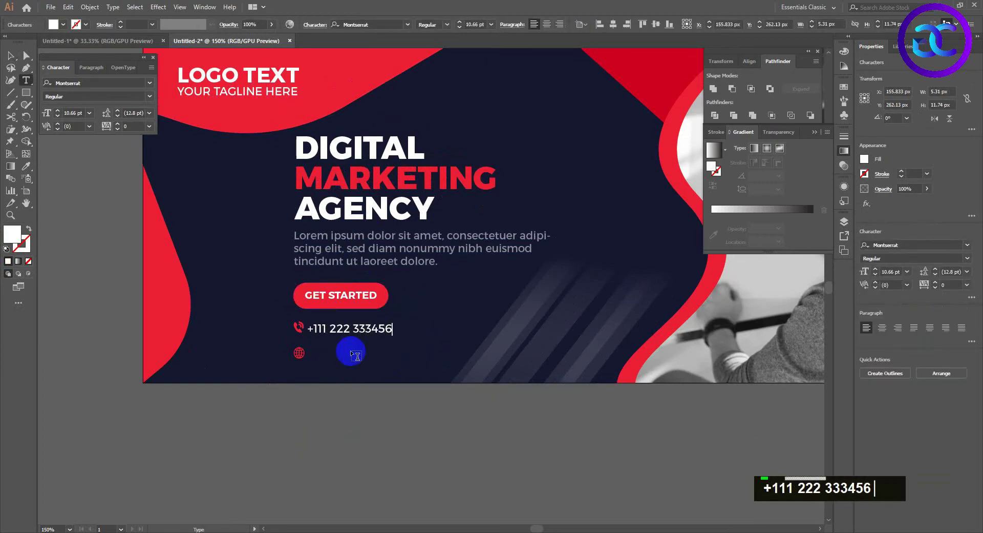
click(11, 55)
scroll(377, 298, up, 3)
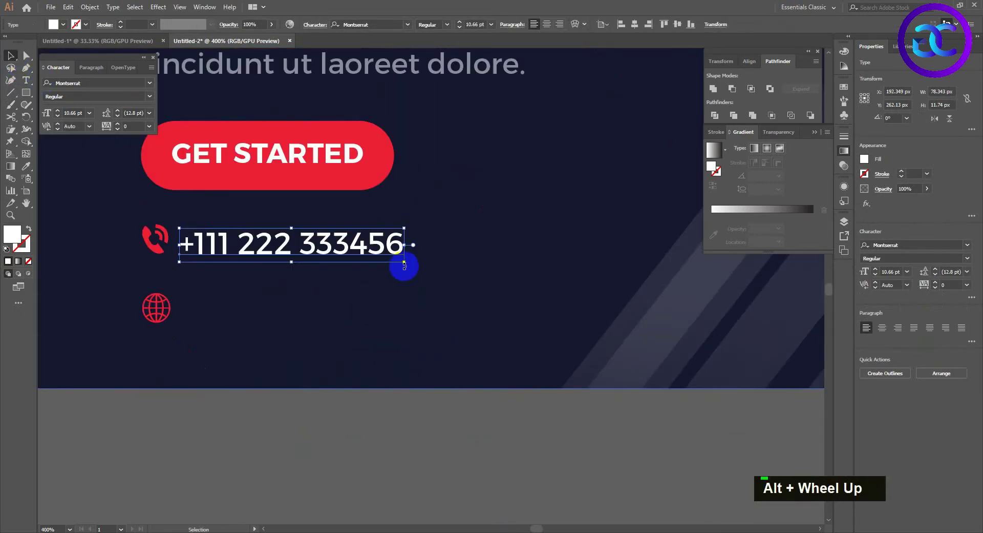
drag(404, 264, 445, 293)
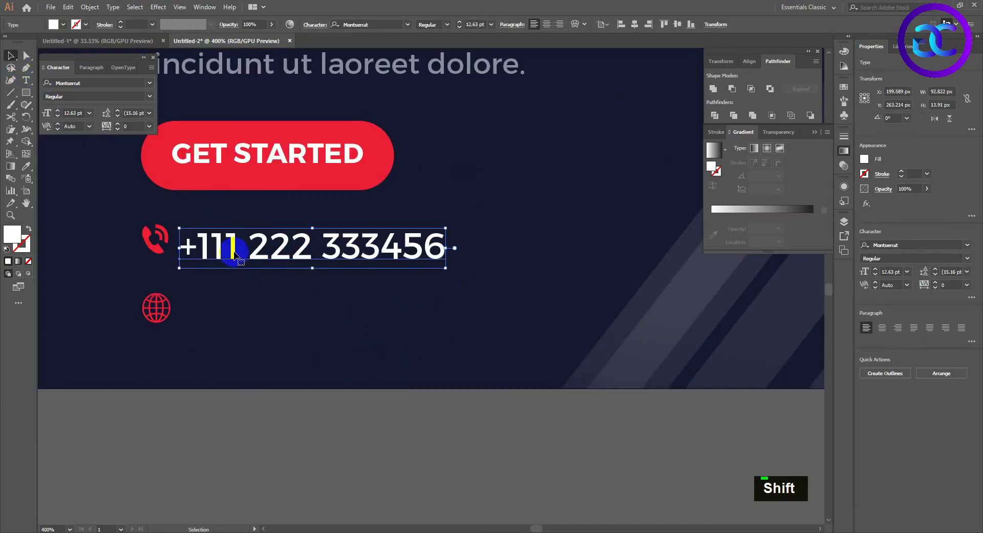
drag(235, 251, 276, 314)
double_click(307, 313)
key(ctrl+a)
text(ww)
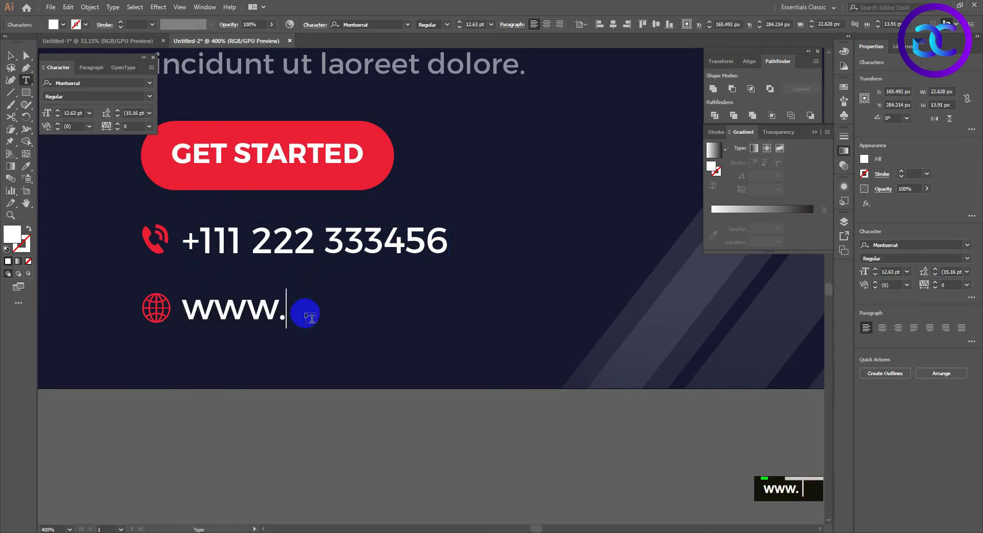
text(w.yoursitename.com)
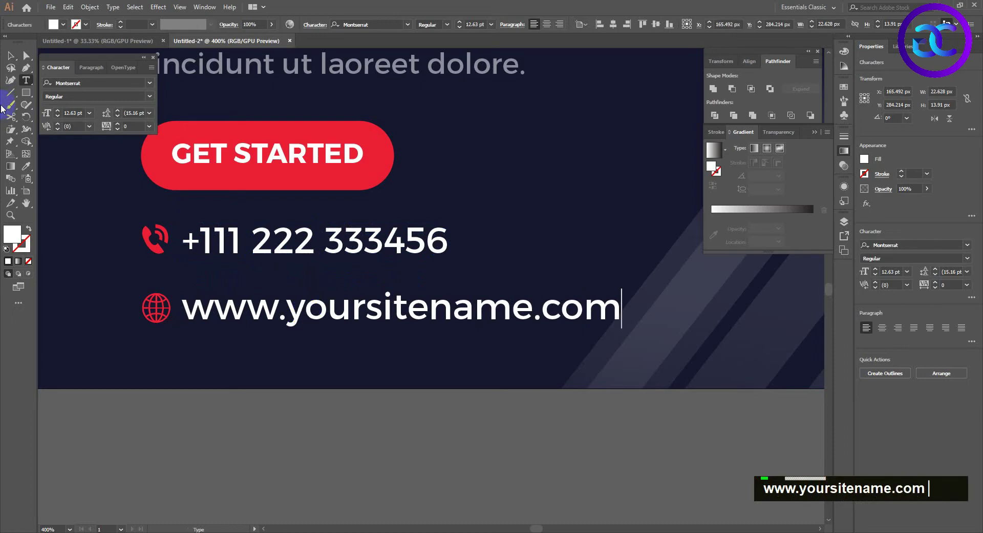
click(10, 56)
click(407, 464)
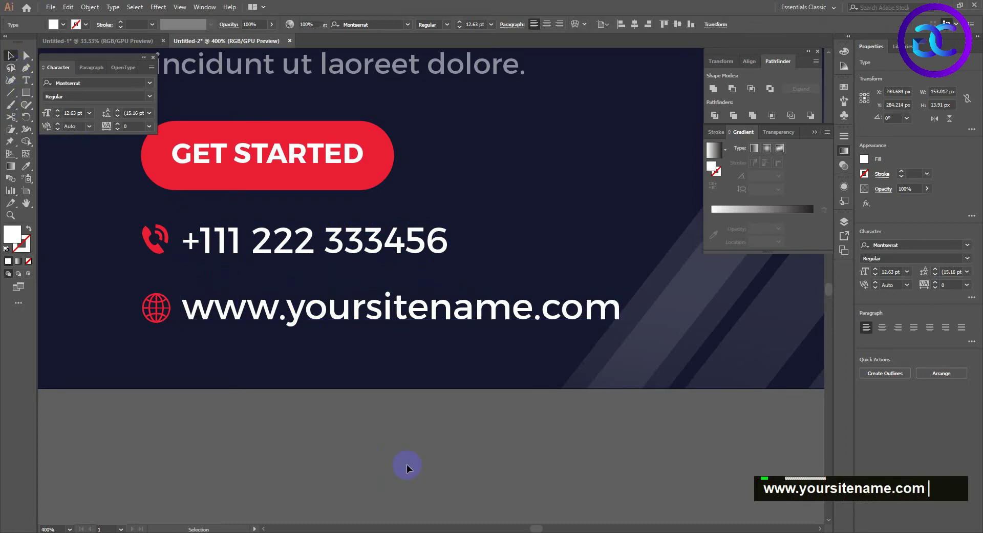
- Move the globe icon and website text up 6 px, closer to the phone line
scroll(406, 464, down, 2)
click(306, 389)
shift+click(283, 387)
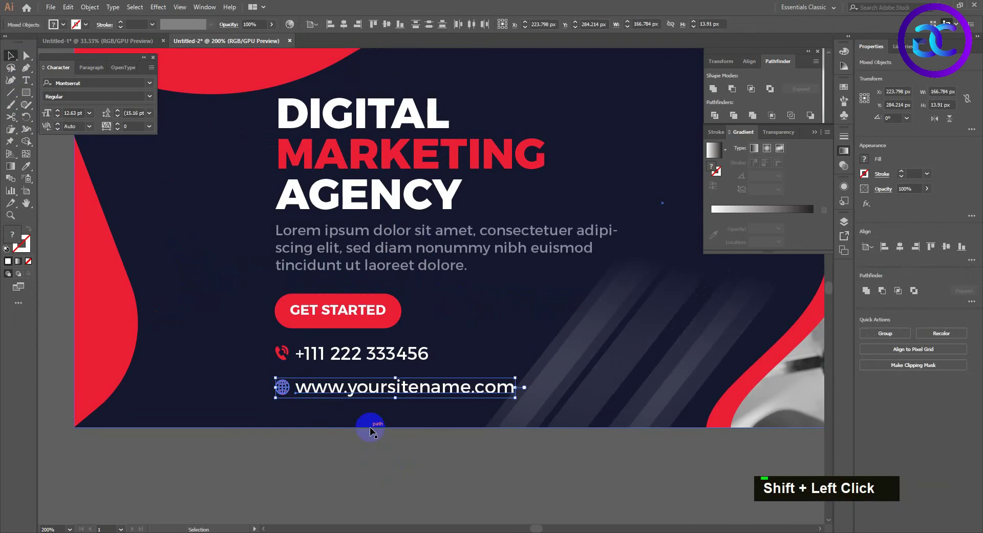
key(shift+Up)
key(Down)
key(Down)
key(Down)
key(Down)
- Nudge both contact lines with their icons down 1 px below the GET STARTED button
shift+click(281, 352)
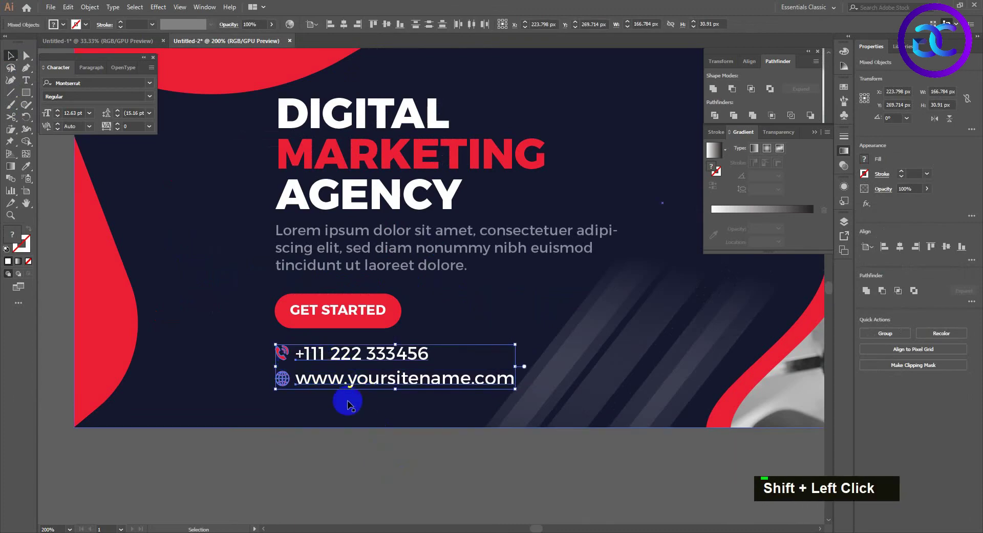
key(Down)
key(Down)
key(Down)
key(Down)
key(Up)
key(Up)
key(Up)
key(Down)
key(Up)
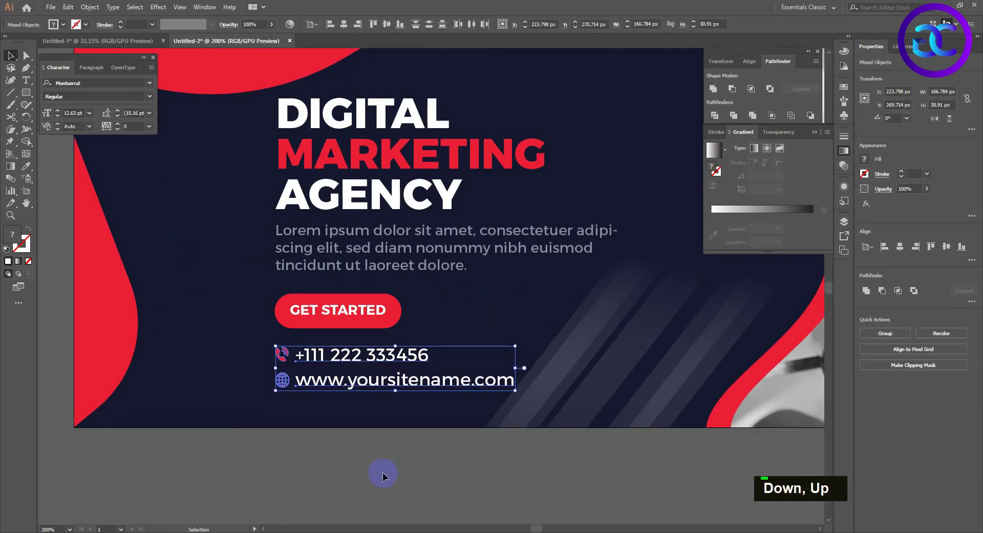
click(384, 471)
scroll(435, 487, down, 1)
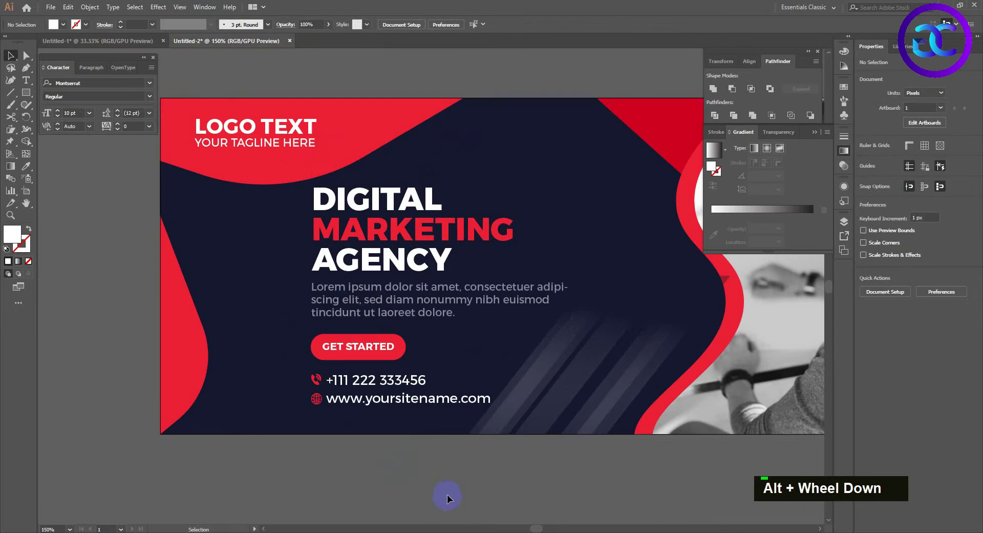
- Draw a 6 px white circle above the artboard and duplicate it into an evenly spaced row of five dots
right_click(26, 96)
click(51, 116)
drag(421, 138, 315, 284)
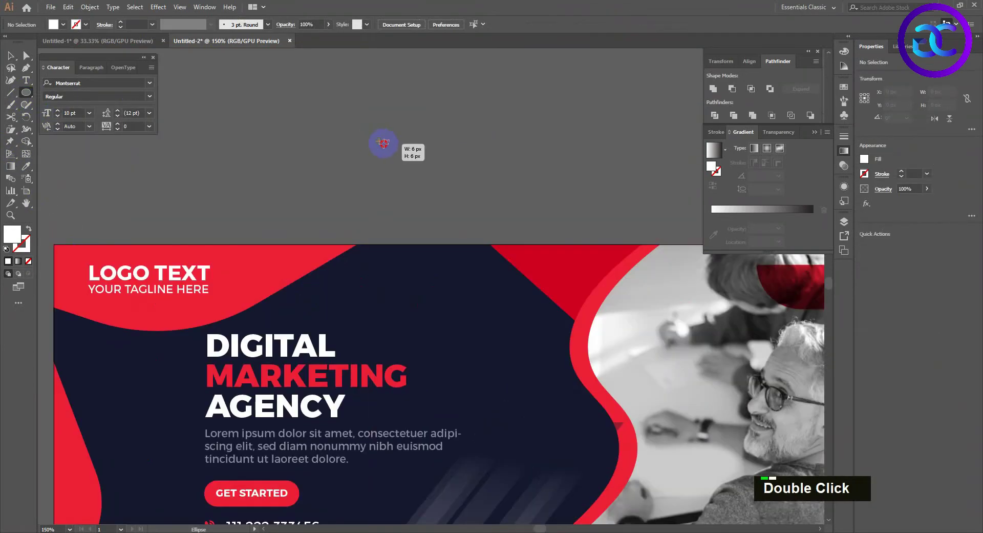
drag(383, 142, 409, 152)
key(v)
key(ctrl+d)
key(ctrl+d)
- Duplicate the row of dots downward into an evenly spaced 5 × 5 grid and group all the dots
drag(520, 176, 337, 132)
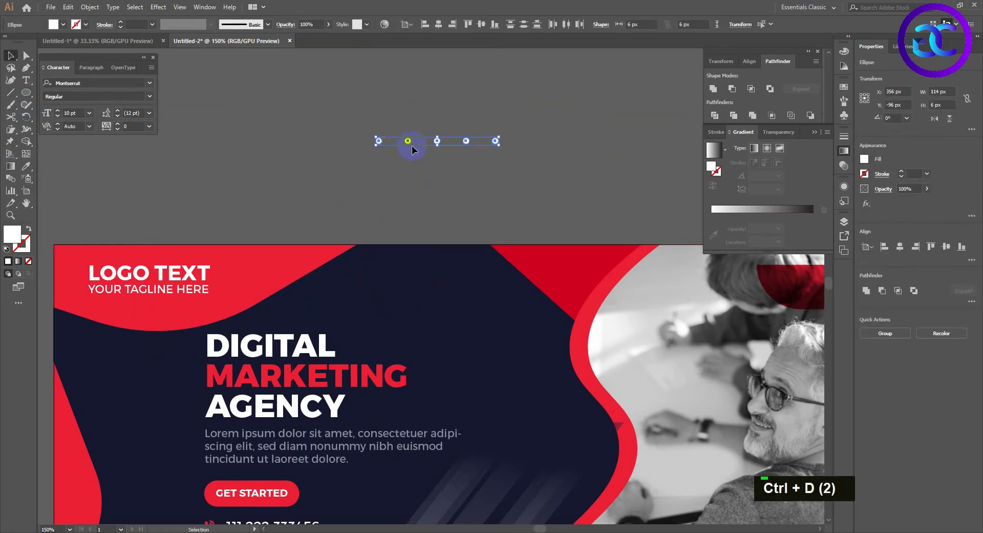
drag(410, 177, 410, 180)
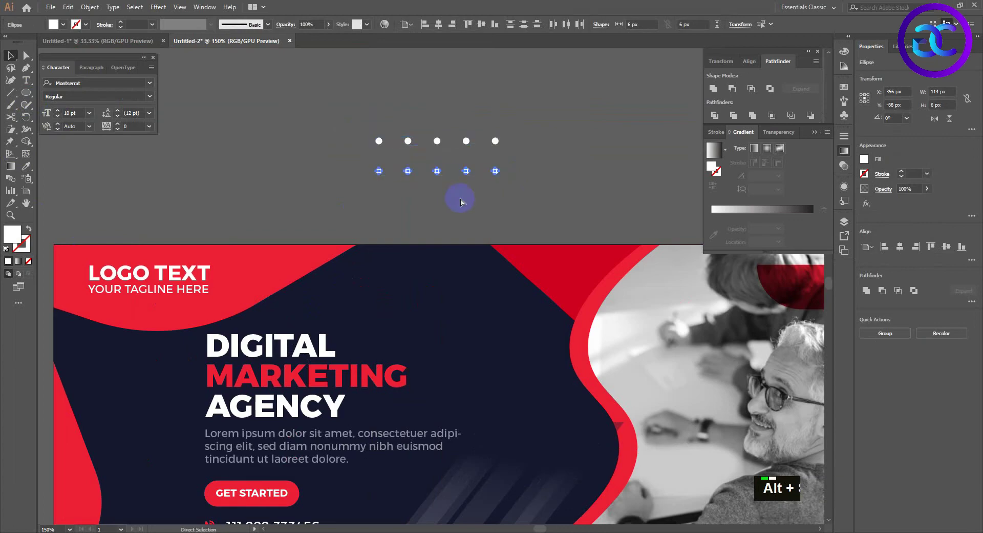
key(ctrl+d)
key(ctrl+d)
key(ctrl+d)
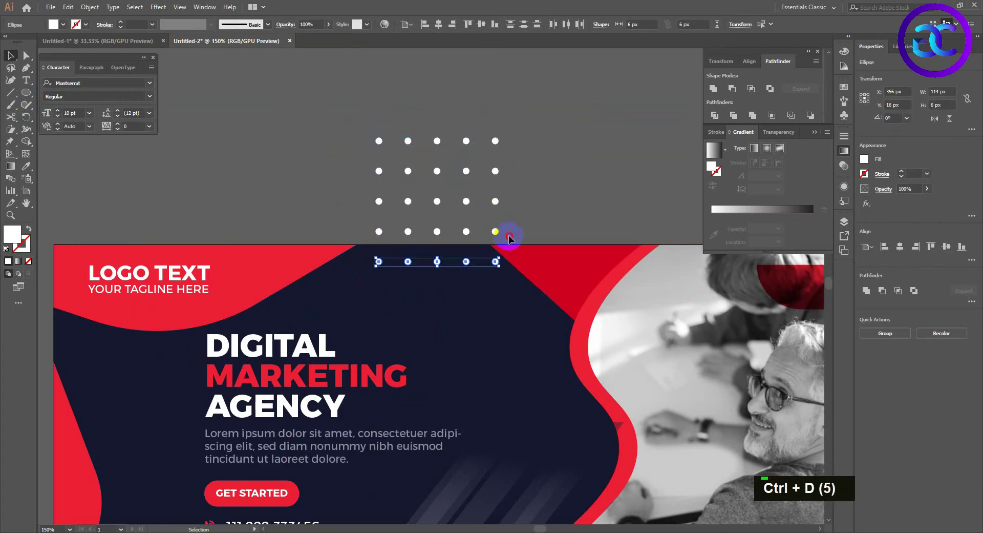
drag(335, 124, 510, 271)
key(ctrl+g)
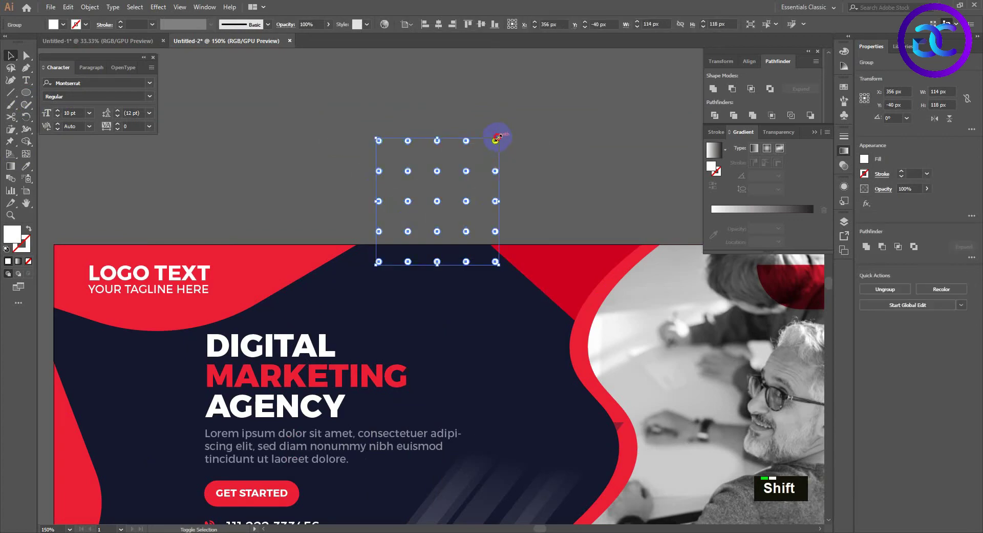
- Scale the dot grid to about 40 × 41 px and place it on the navy area at about X 372 px, Y 44 px
drag(496, 138, 449, 280)
click(439, 193)
click(476, 207)
drag(460, 243, 505, 152)
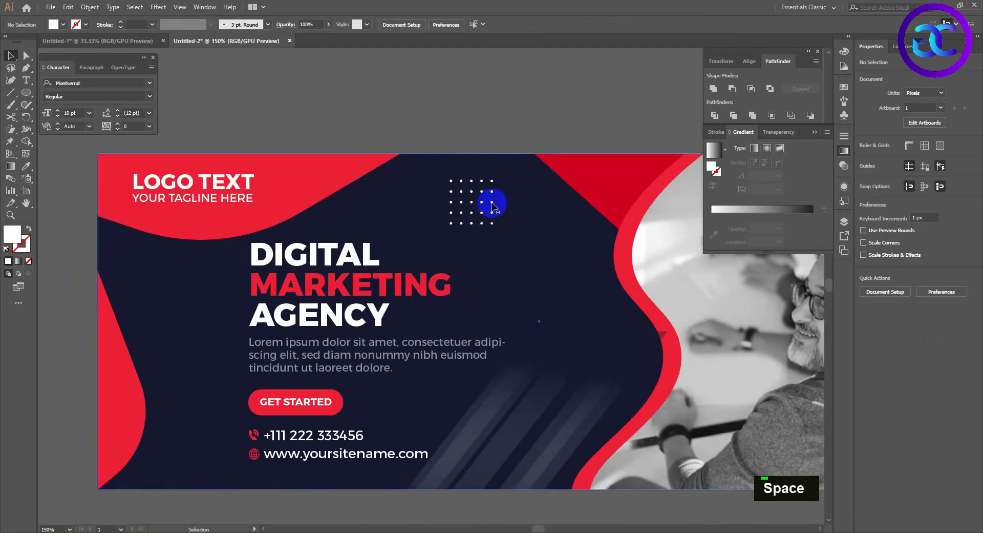
drag(492, 204, 518, 203)
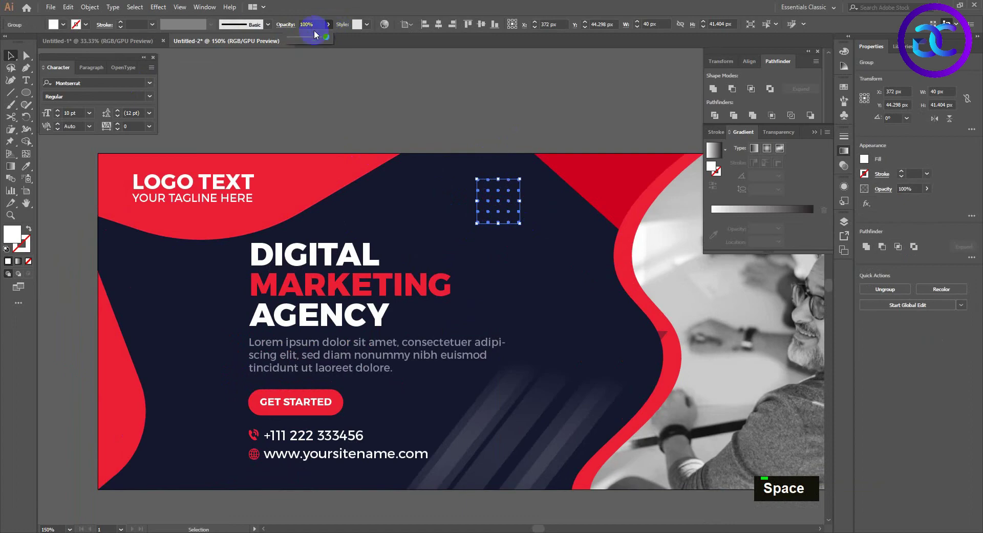
- Lower the dot grid's opacity and place a copy of it on the navy area beside the contact lines
double_click(445, 71)
drag(518, 191, 214, 423)
click(440, 97)
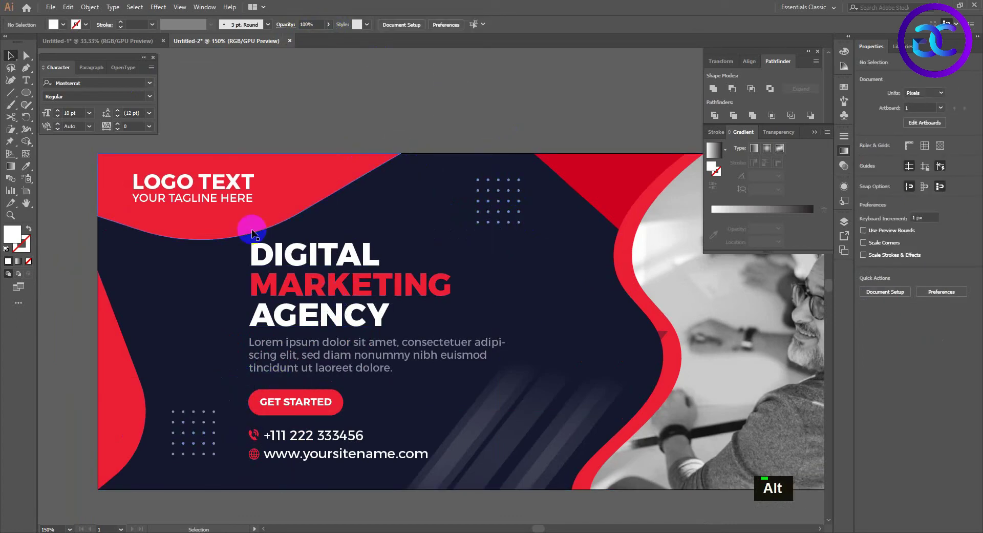
- Draw an 18 px circle beside the headline with no fill and a 3.2 pt white stroke
click(26, 93)
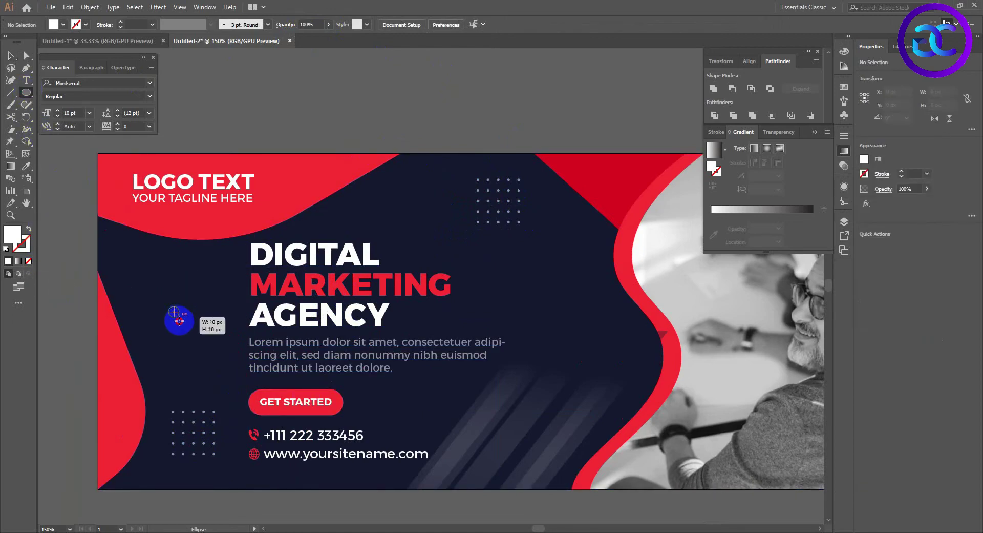
drag(179, 320, 185, 321)
key(shift+x)
double_click(121, 22)
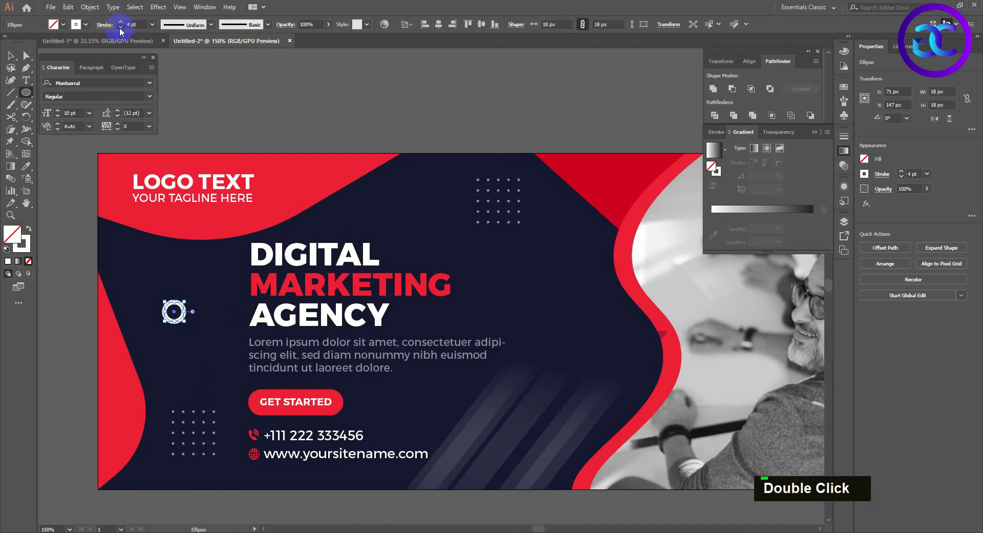
click(120, 28)
text(.)
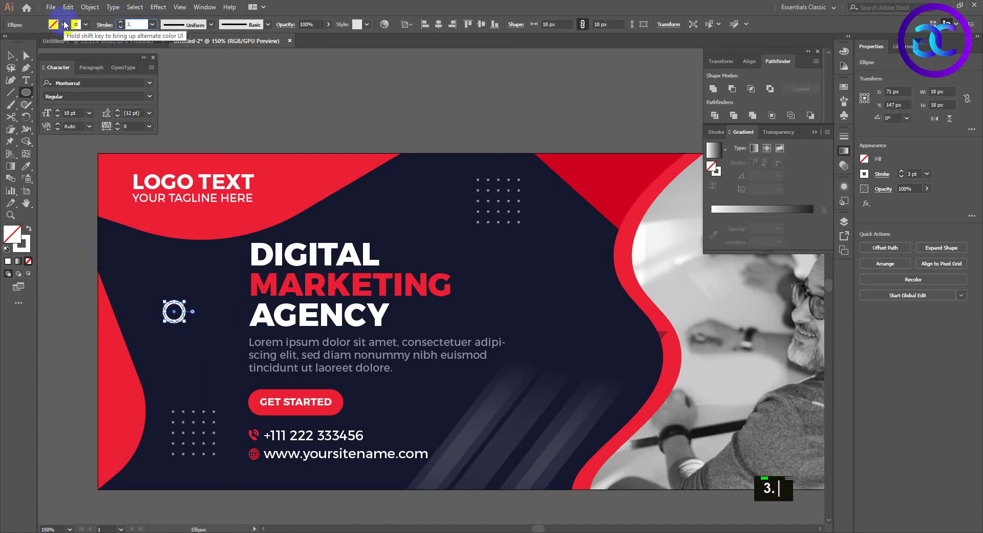
text(5)
key(Return)
key(Return)
- Expand the circle outline into a filled ring and color it with the bright red sampled from the logo shape
click(90, 7)
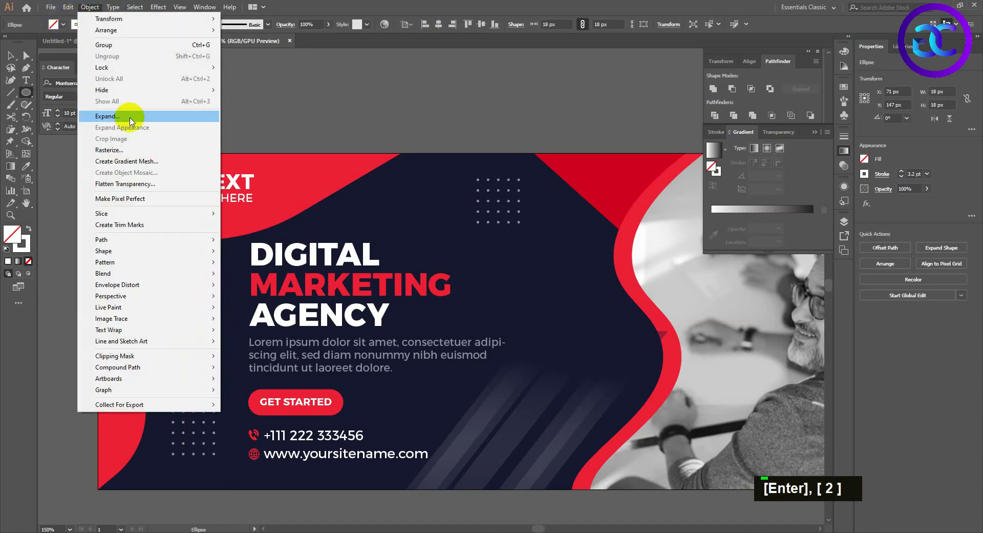
click(131, 116)
key(Return)
key(i)
click(291, 201)
key(v)
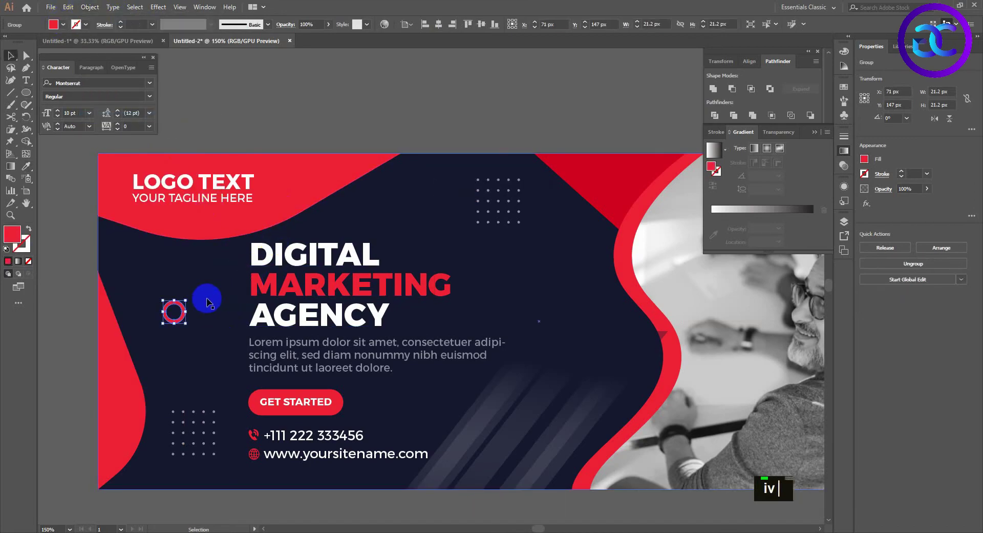
alt+shift+click(187, 295)
key(ctrl+z)
click(290, 136)
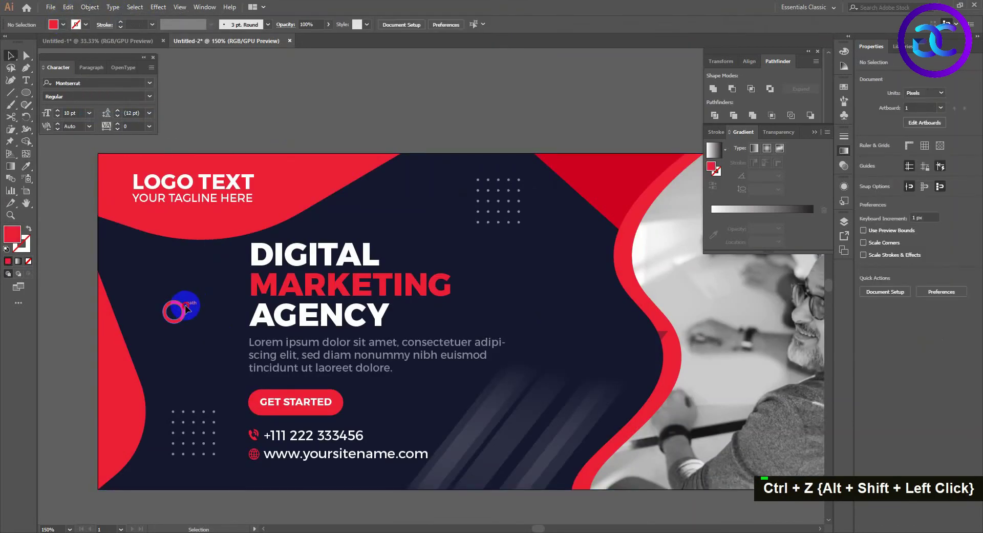
- Scale the red ring to about 14 px and place it on the navy area at about X 42 px, Y 111 px
click(183, 311)
drag(186, 300, 142, 273)
click(298, 109)
click(182, 317)
click(285, 101)
click(139, 275)
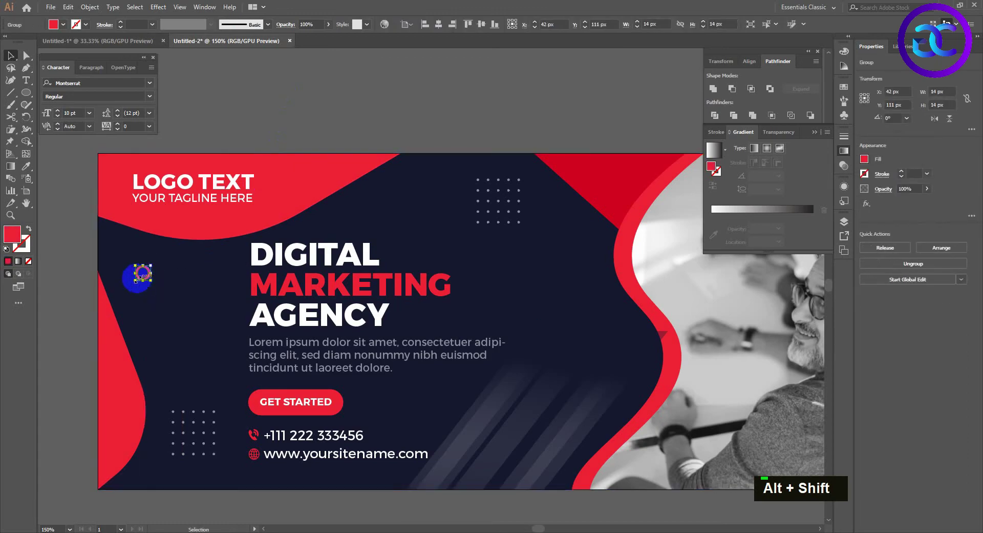
- Place a copy of the ring over the faded stripes at about X 420 px, Y 248 px and fill it white
drag(140, 274, 548, 421)
click(53, 24)
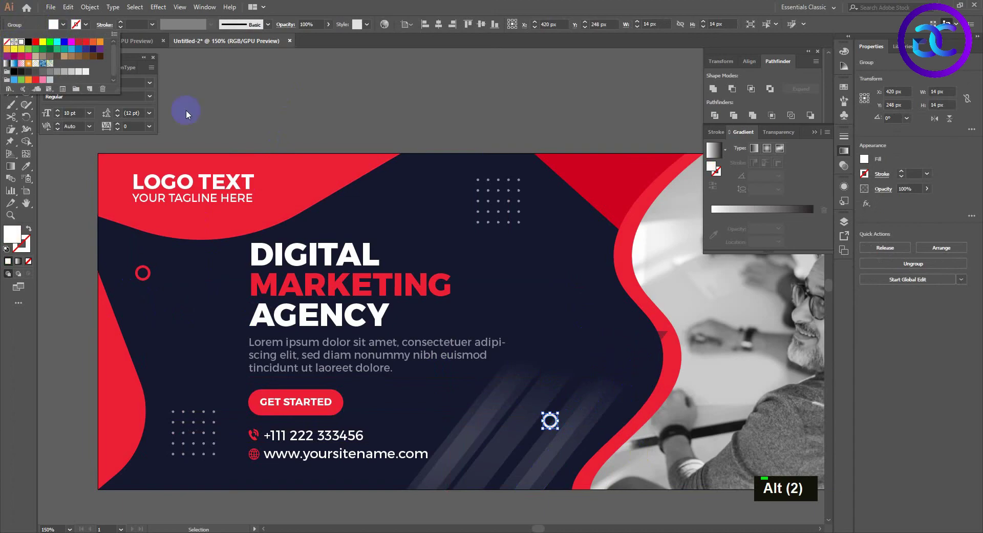
double_click(518, 135)
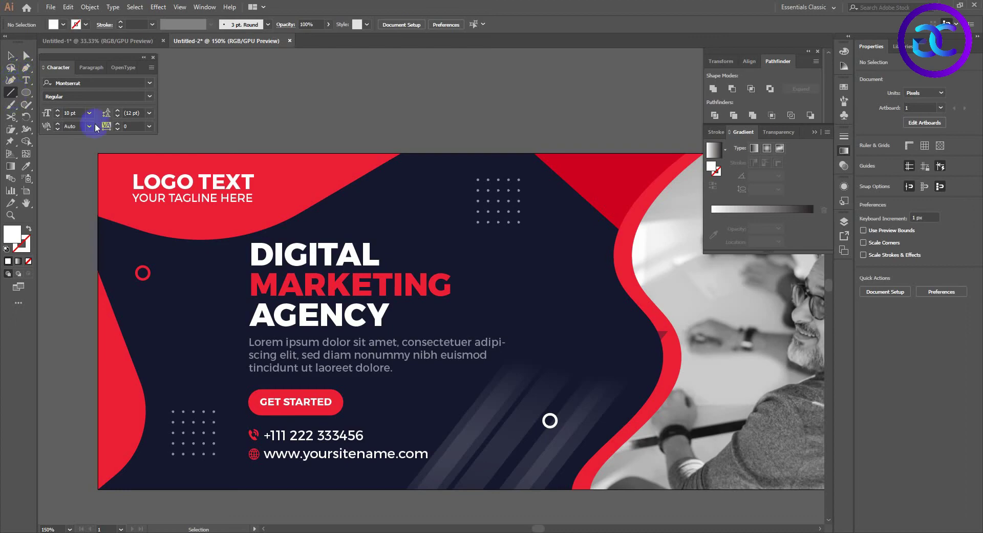
- Draw a short diagonal white line about 8 × 9 px on the navy area beside the headline with a 2 pt stroke
scroll(586, 314, up, 1)
scroll(527, 261, up, 1)
drag(496, 279, 513, 261)
double_click(122, 23)
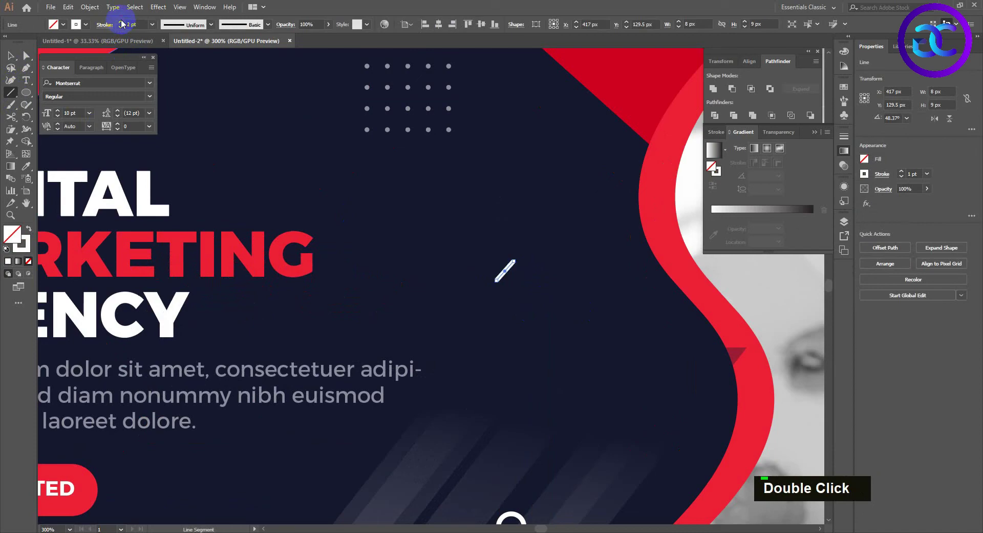
- Create a reflected copy of the short white line so the two lines cross as an X
key(v)
click(513, 284)
click(508, 273)
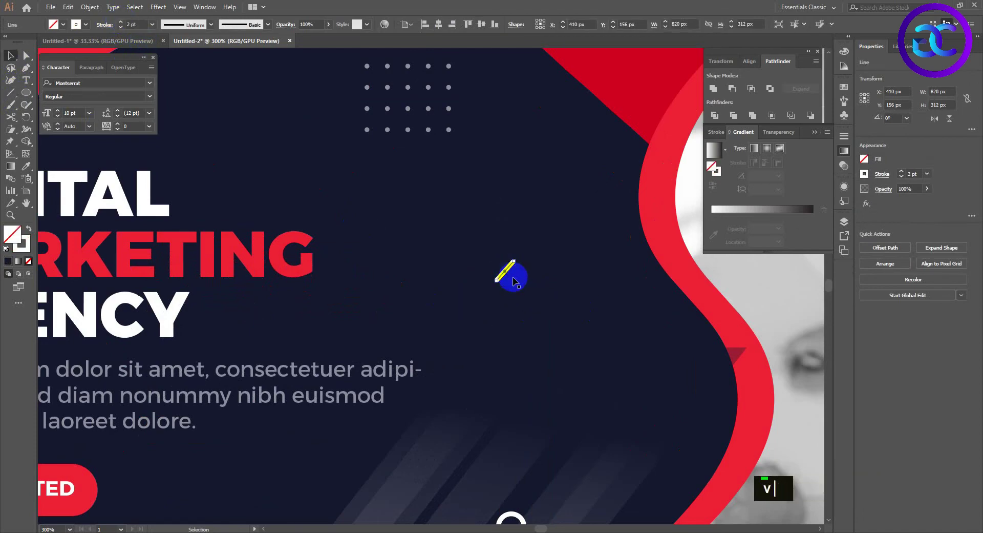
right_click(507, 269)
mouse_move(582, 417)
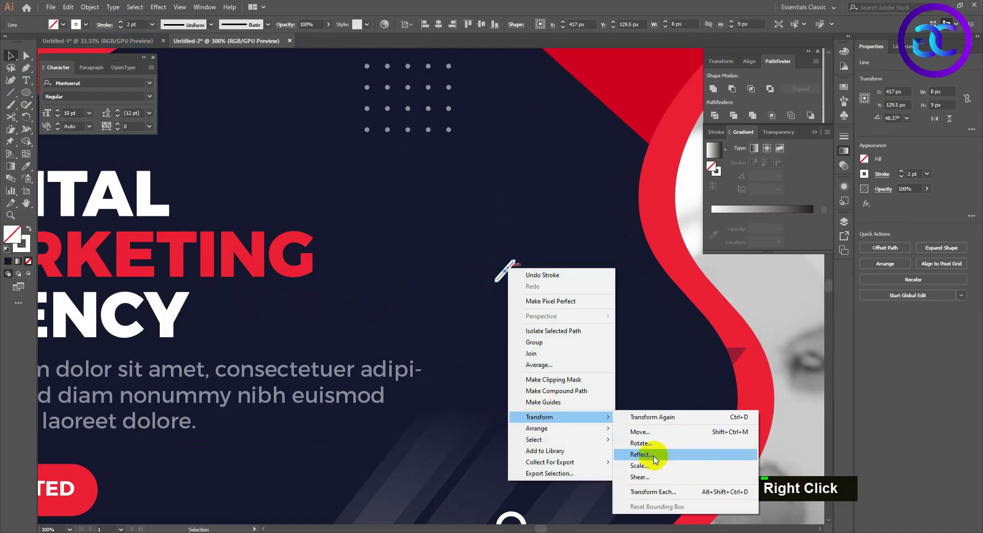
click(659, 456)
click(425, 334)
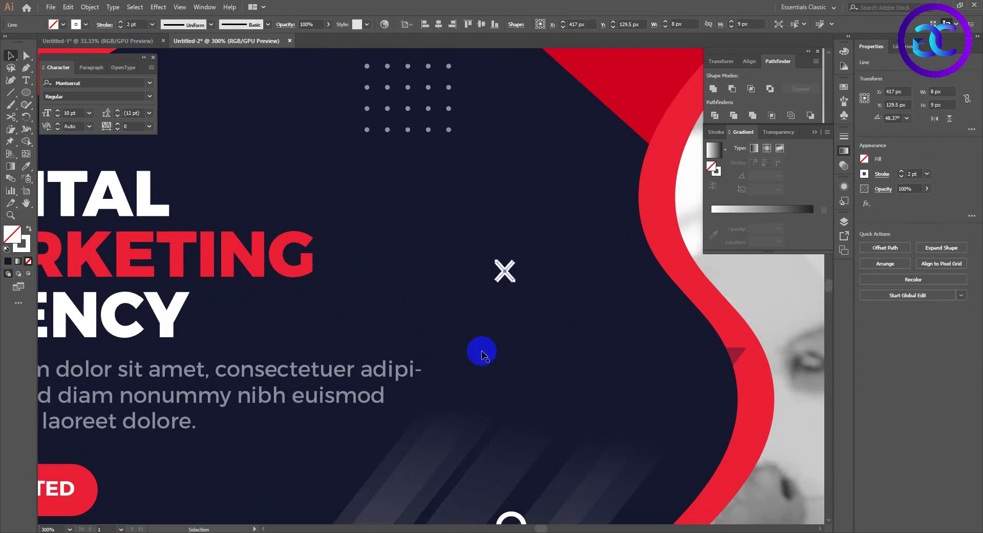
- Set both crossed lines to a 4 pt stroke and expand them into filled shapes
shift+click(506, 268)
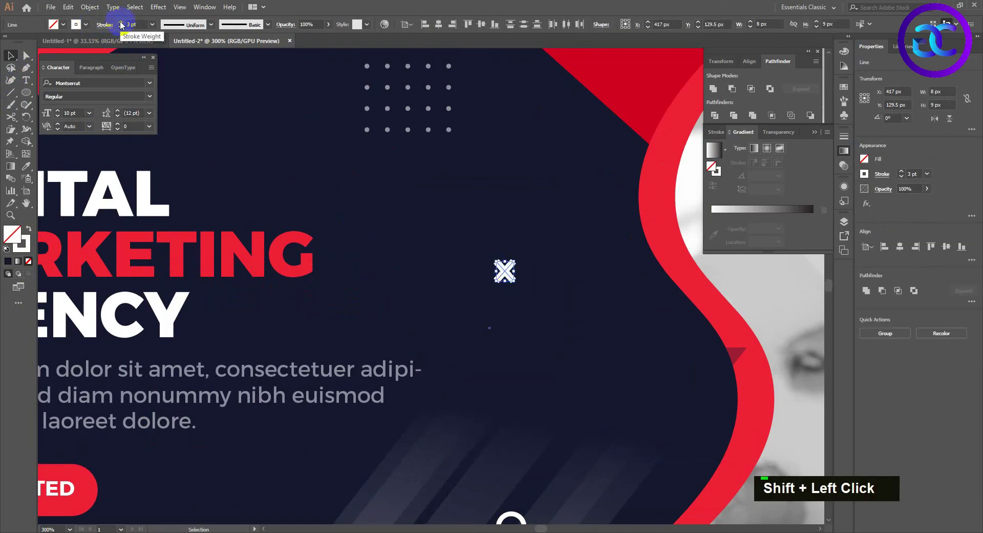
click(120, 23)
click(90, 7)
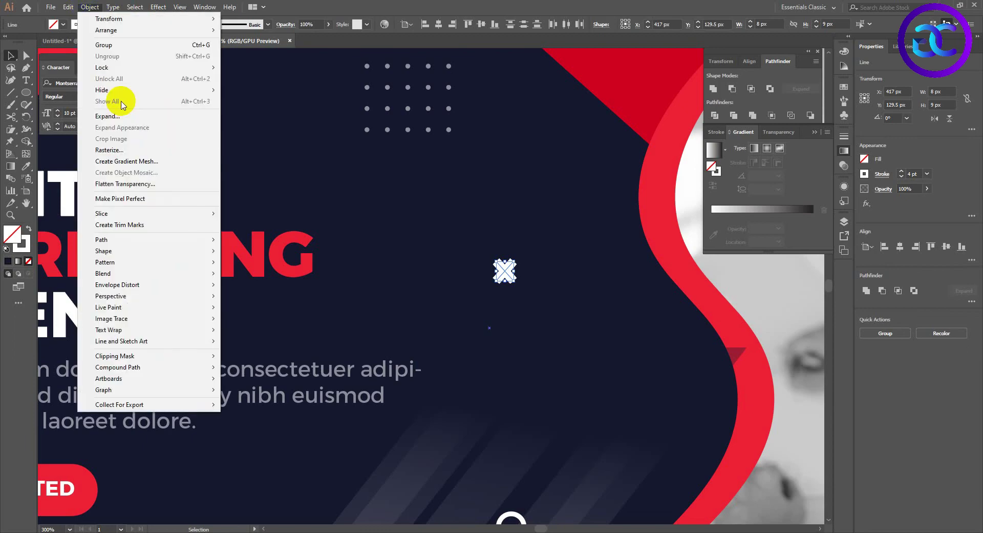
click(121, 112)
key(Return)
- Unite the two expanded bars into a single white cross shape
click(512, 263)
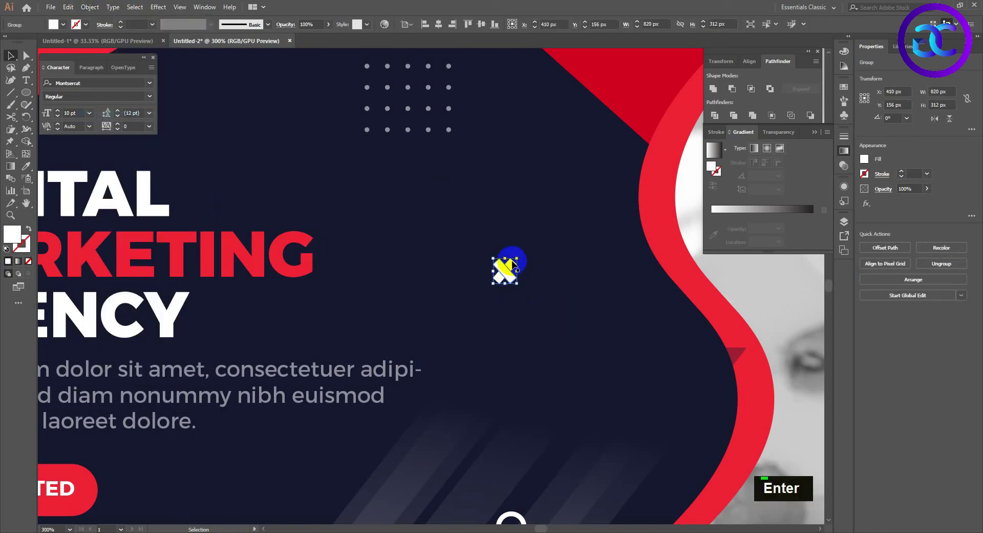
shift+click(512, 264)
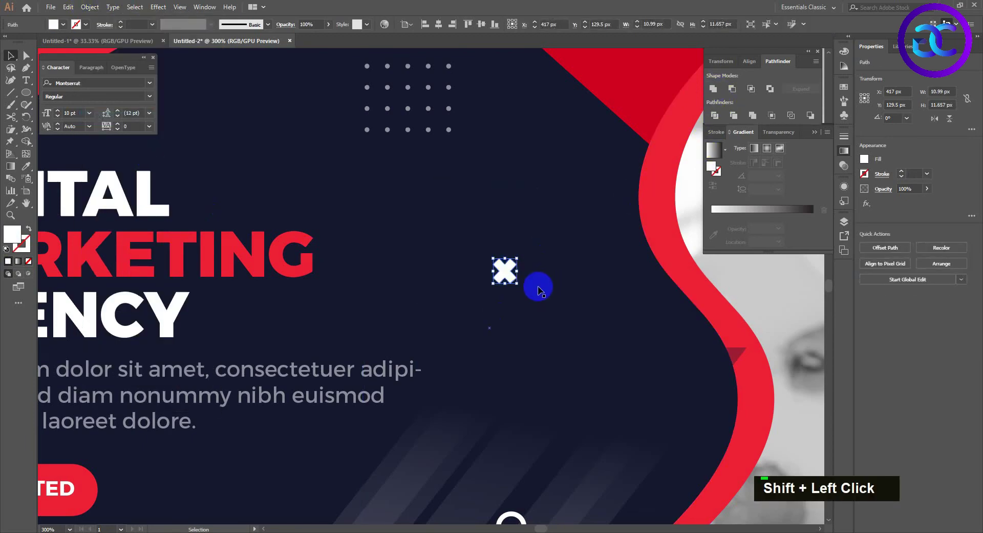
drag(515, 258, 515, 257)
- Place one white cross near the navy area's wavy edge and a copy between the logo shape and the upper dot grid
scroll(532, 294, down, 2)
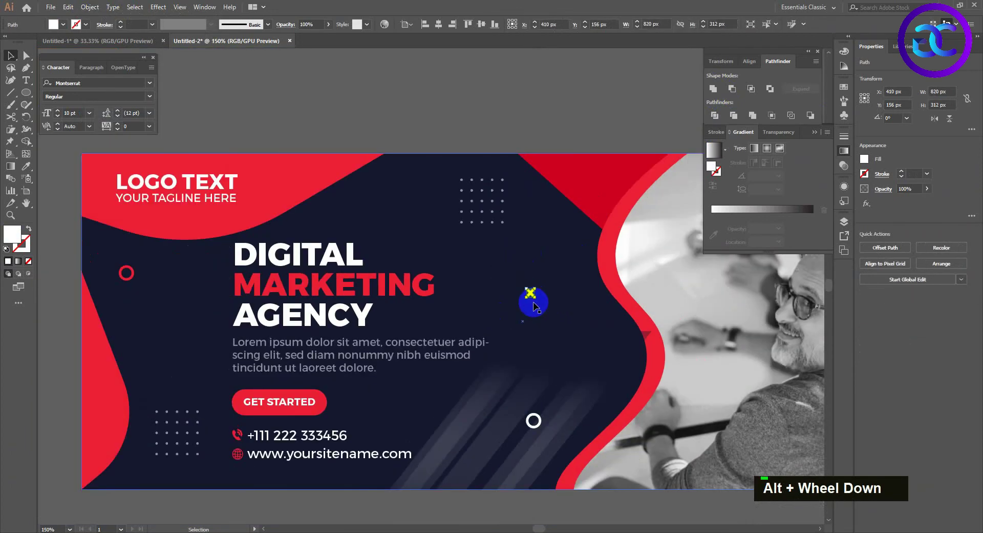
scroll(536, 302, up, 2)
drag(532, 292, 595, 349)
scroll(536, 297, down, 2)
click(431, 235)
click(518, 114)
scroll(407, 320, down, 2)
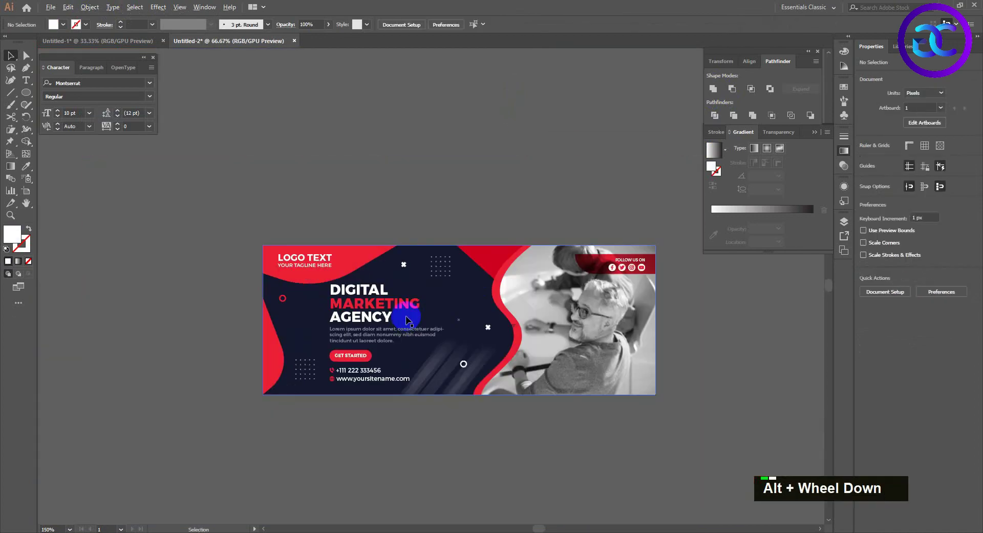
- Move the corner anchor of the faded stripe overlapping the red wave back into the navy area, at about X 521 px, Y 174 px
click(510, 438)
scroll(525, 435, up, 1)
key(space)
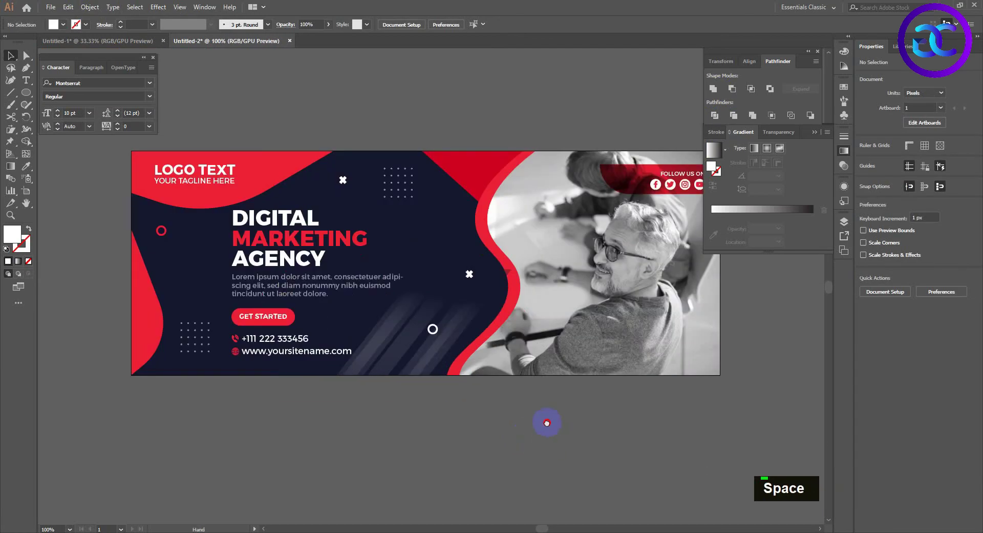
drag(546, 423, 534, 435)
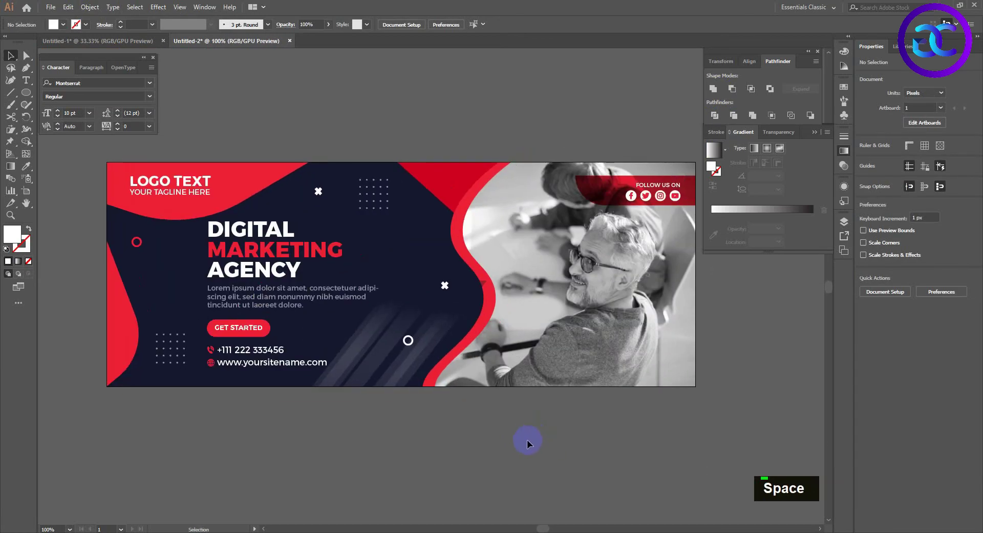
click(486, 337)
scroll(486, 317, up, 3)
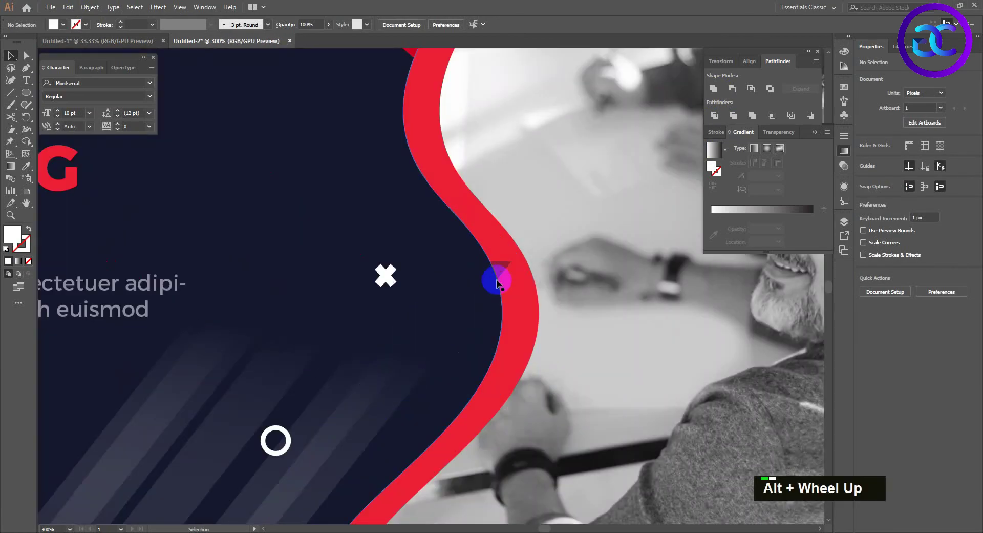
key(a)
drag(511, 261, 498, 287)
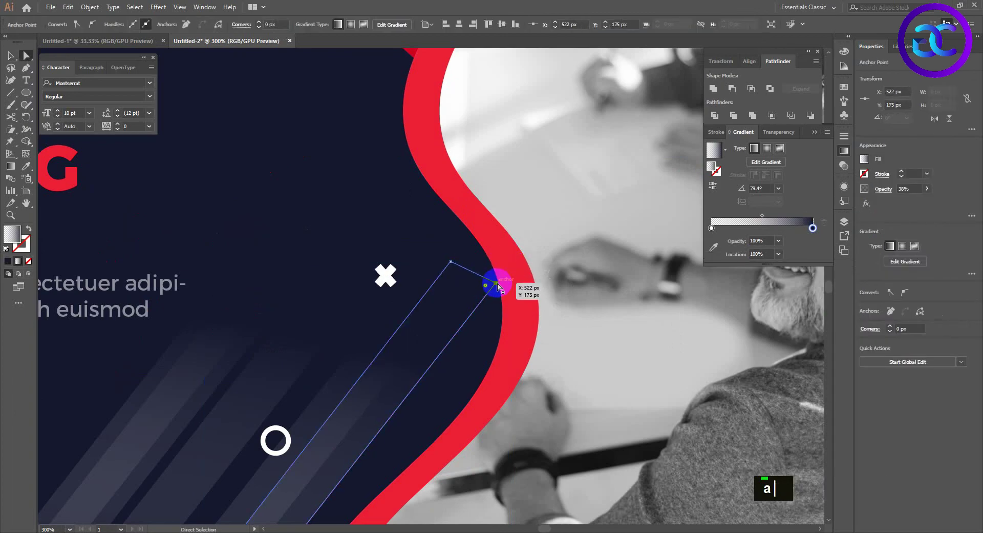
alt+scroll(472, 467, down, 3)
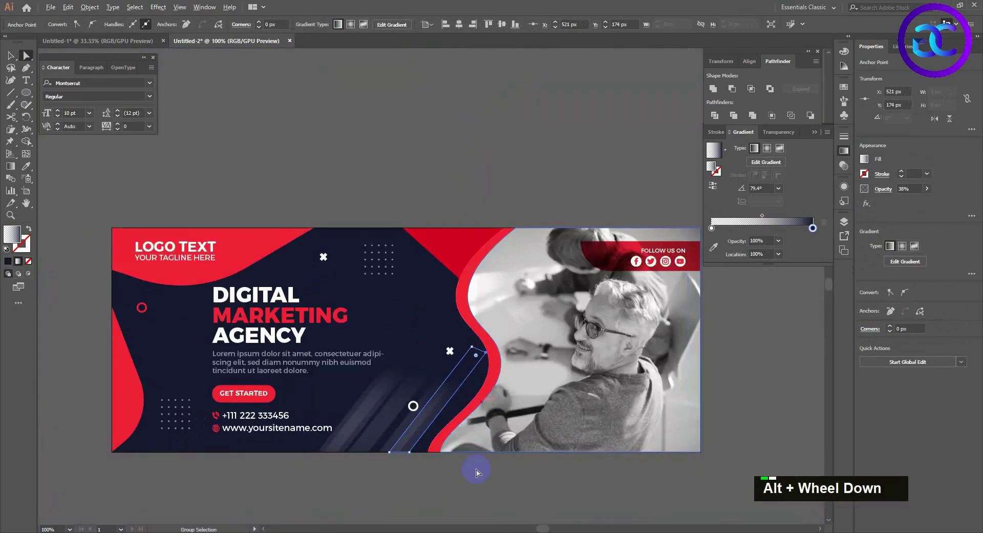
click(447, 471)
alt+scroll(447, 472, down, 1)
key(space)
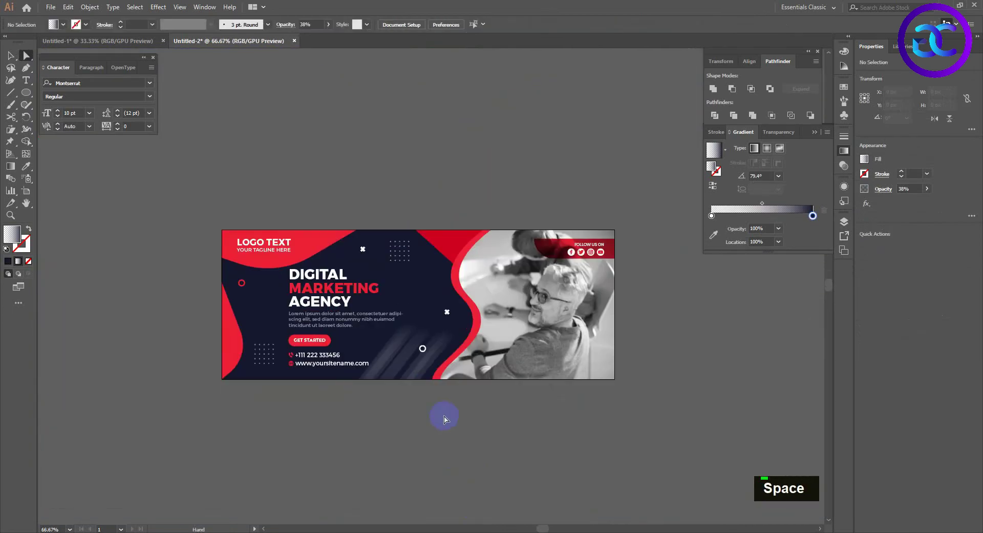